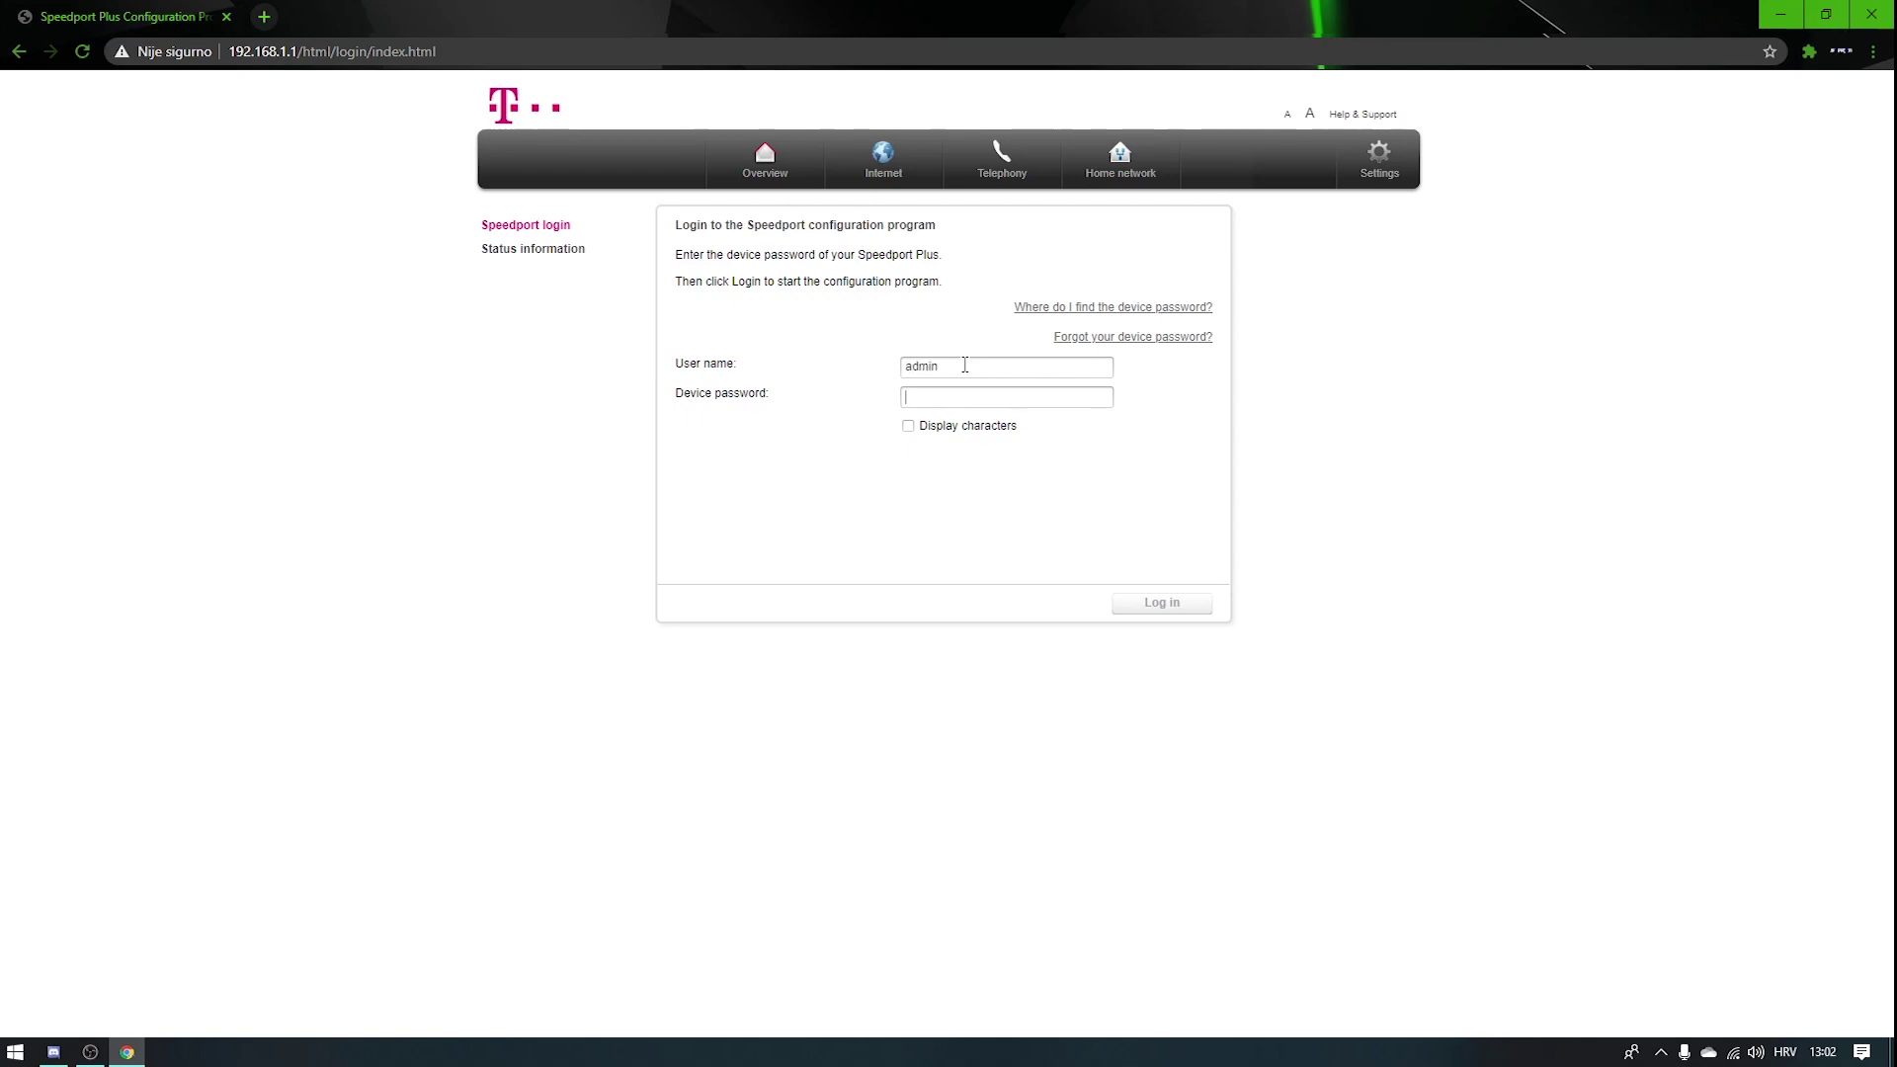
Step: Log in to Speedport Plus Configuration with the device password
type("••")
key("Return")
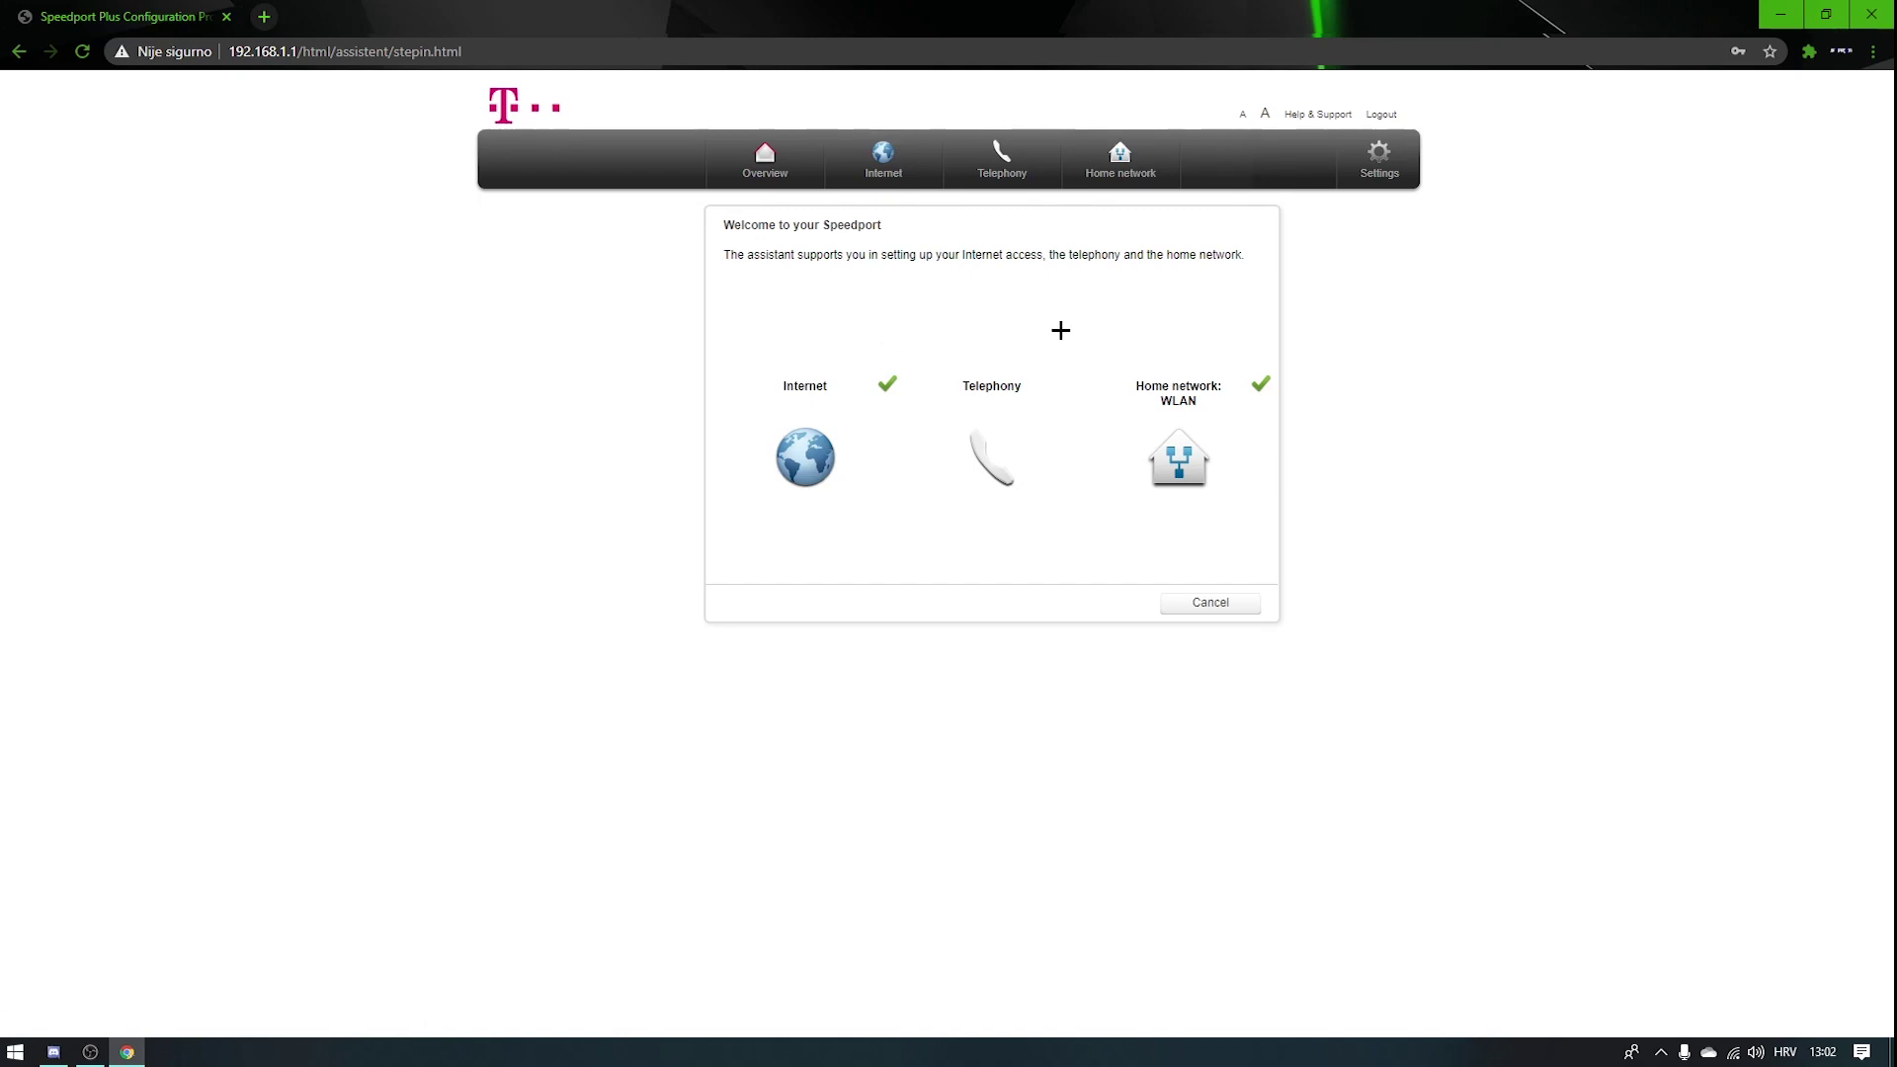
Step: Open the Internet tab's WAN Status page and select the Default Gateway value
left_click(905, 157)
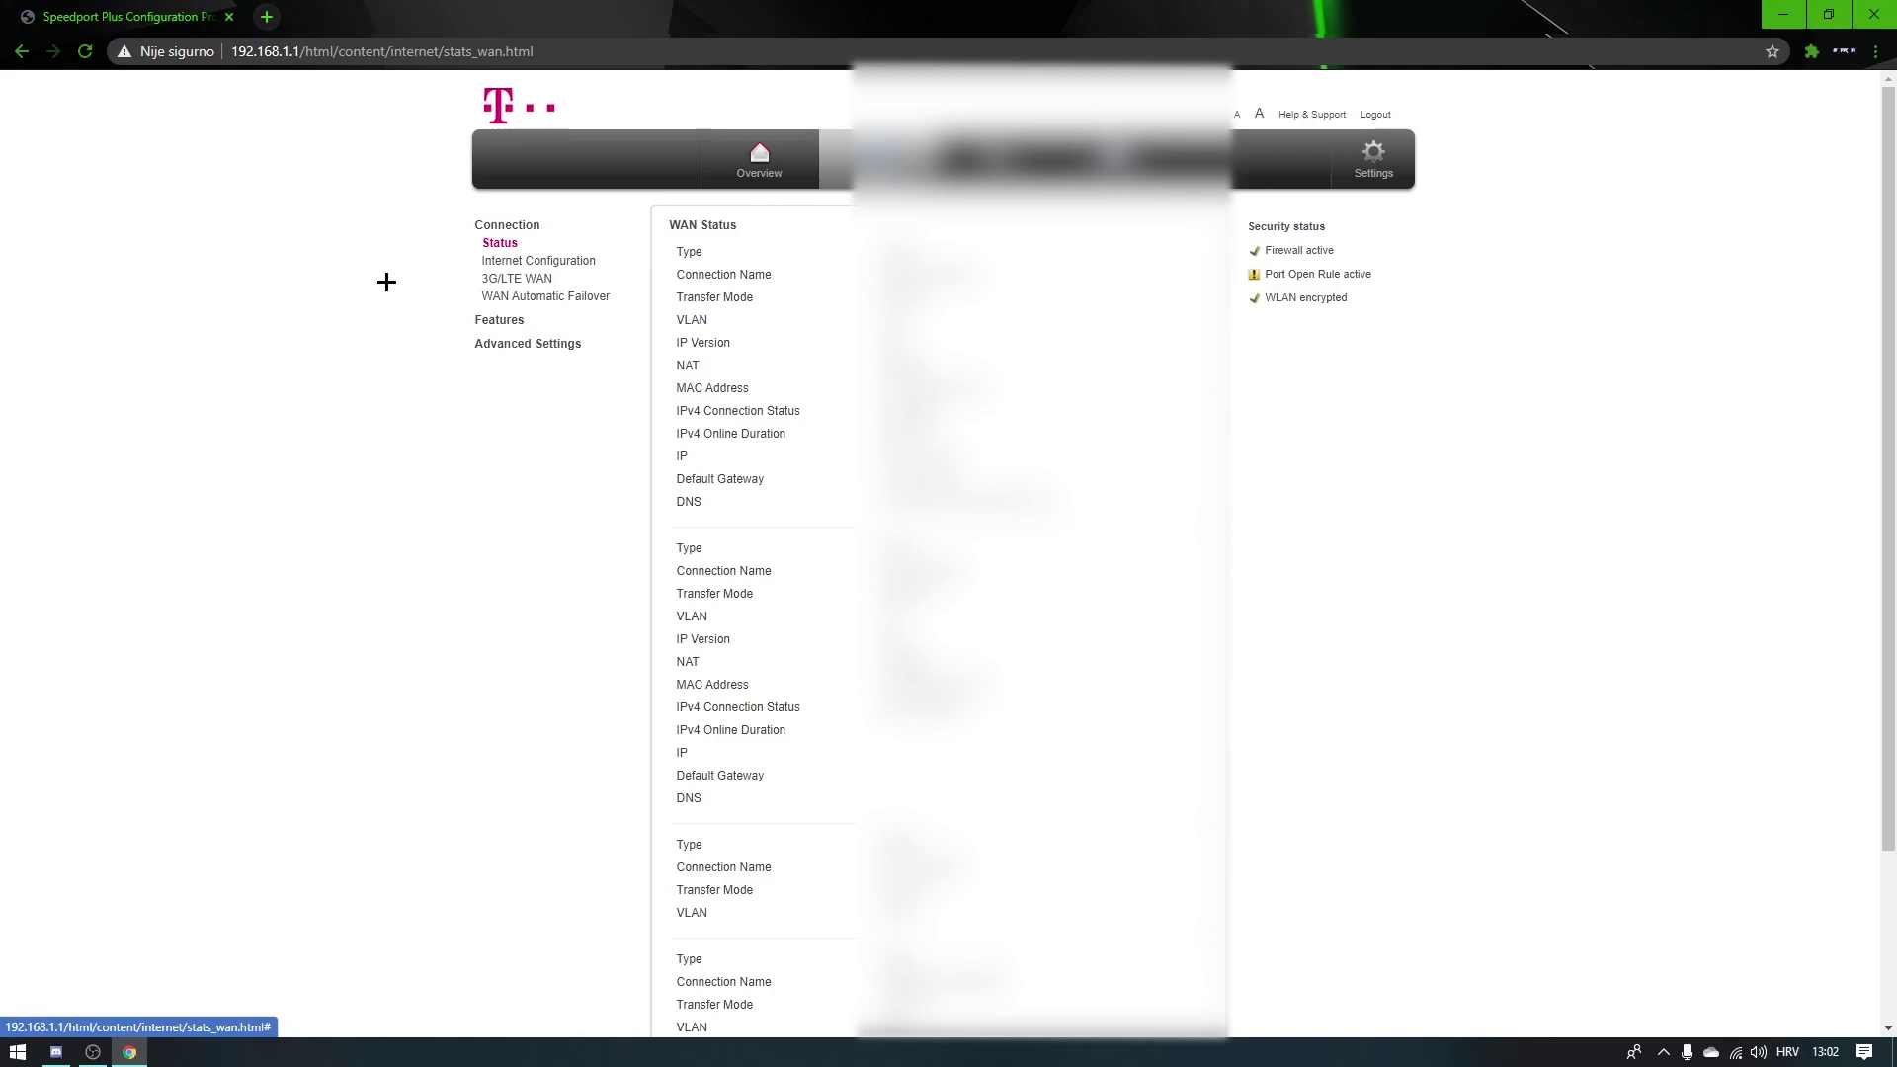
scroll(837, 188, "down", 2)
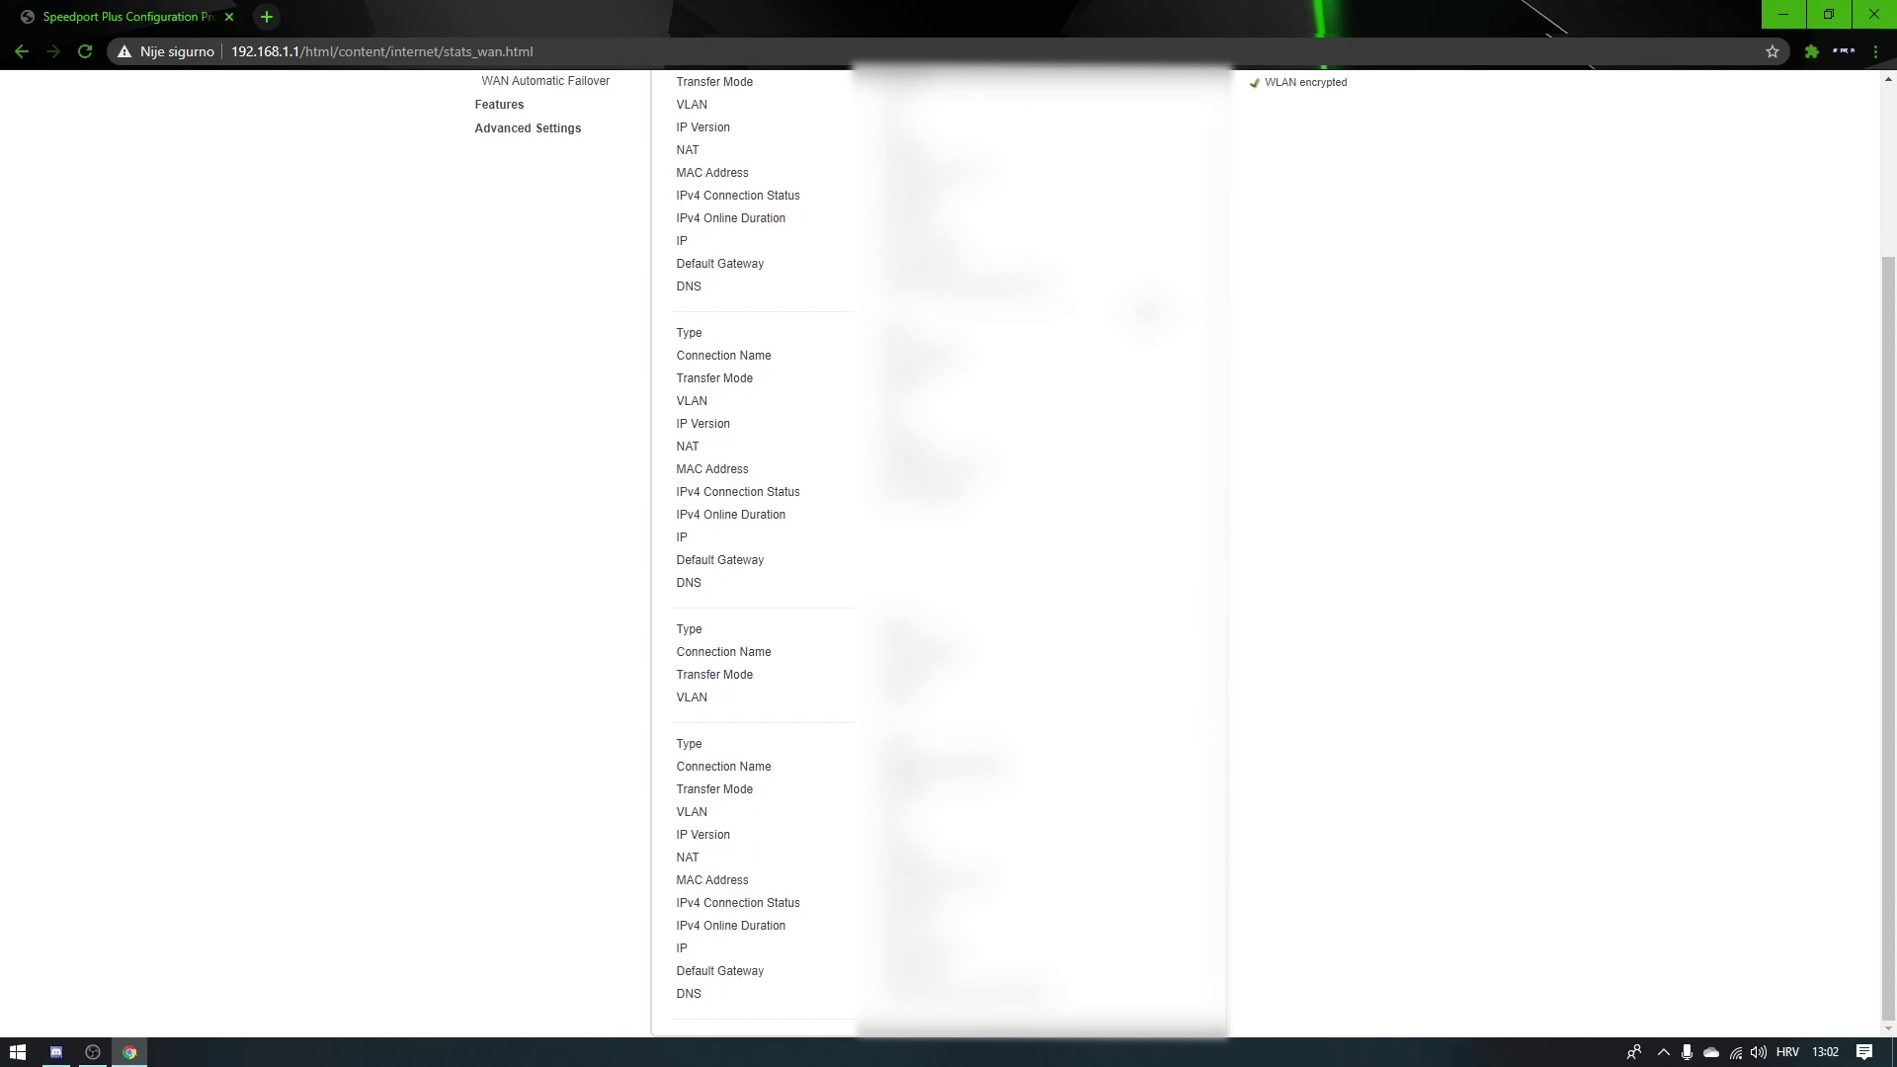
scroll(939, 554, "up", 2)
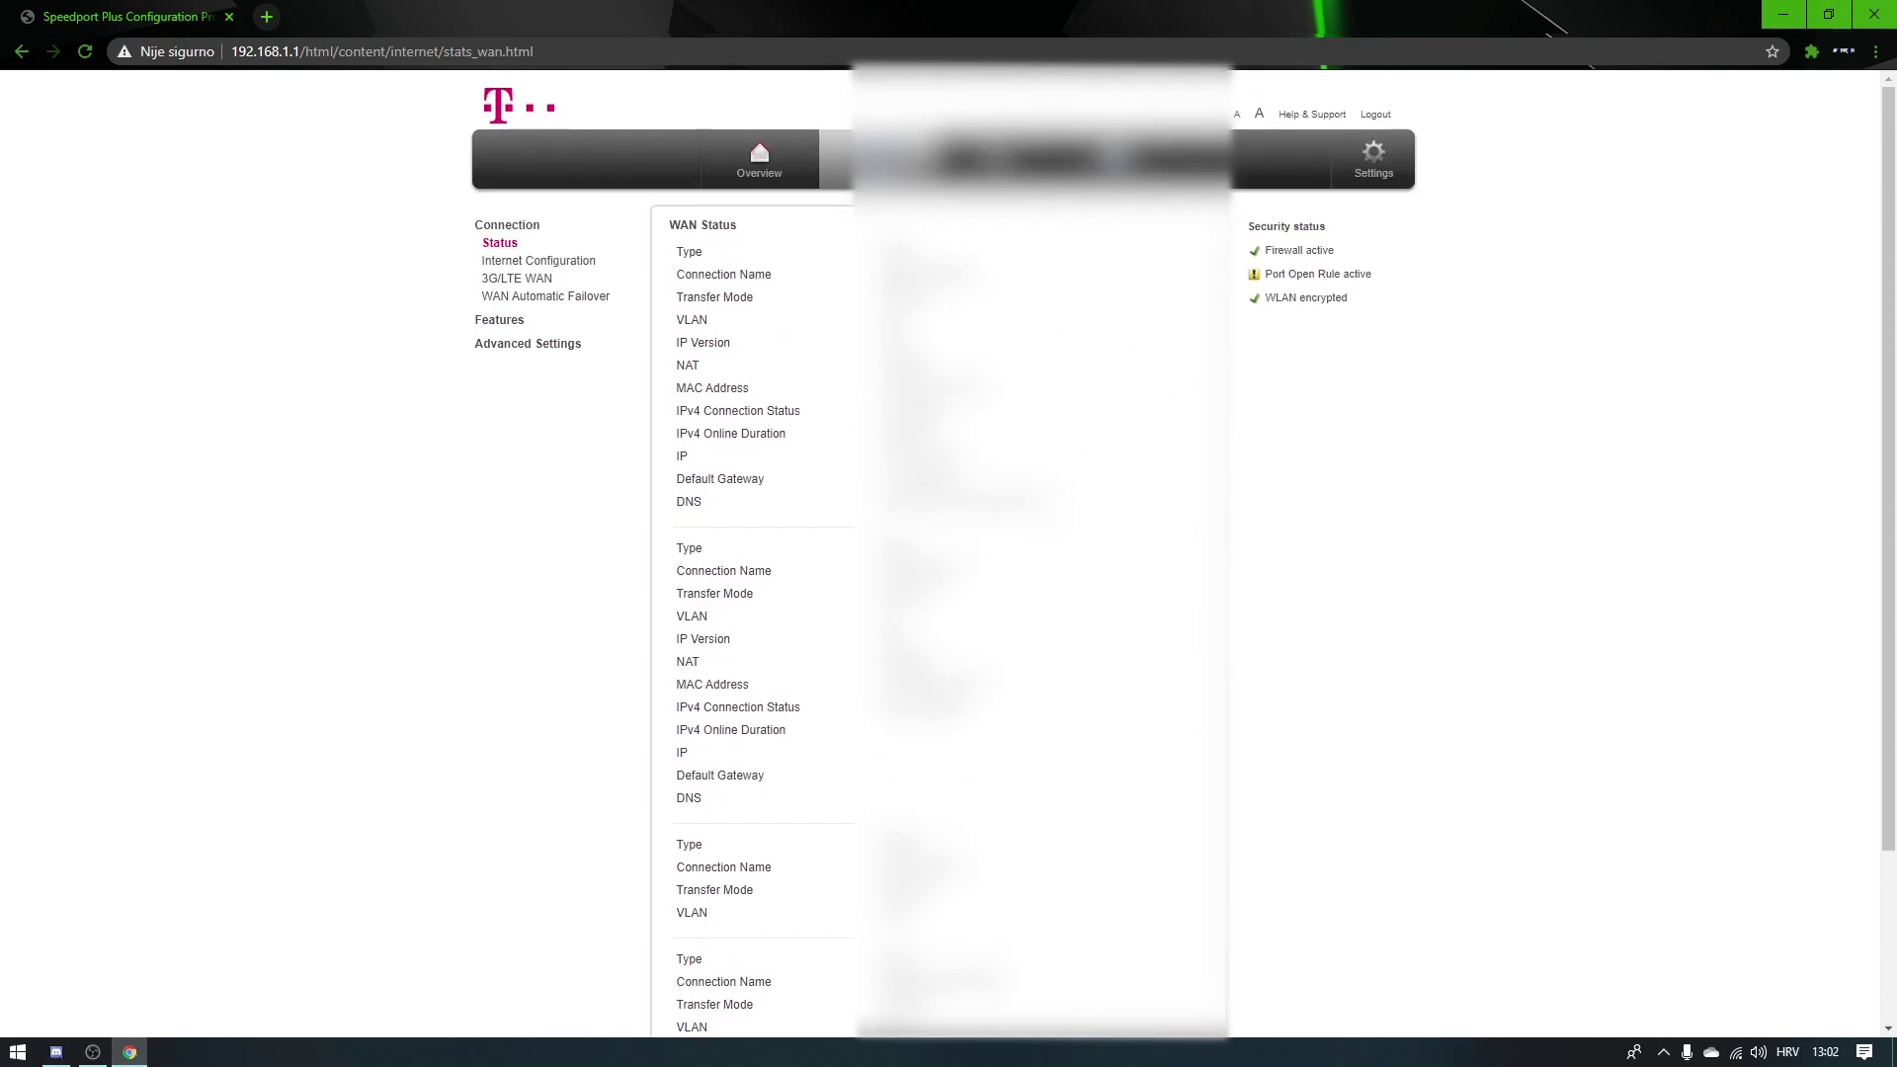
double_click(743, 478)
double_click(923, 480)
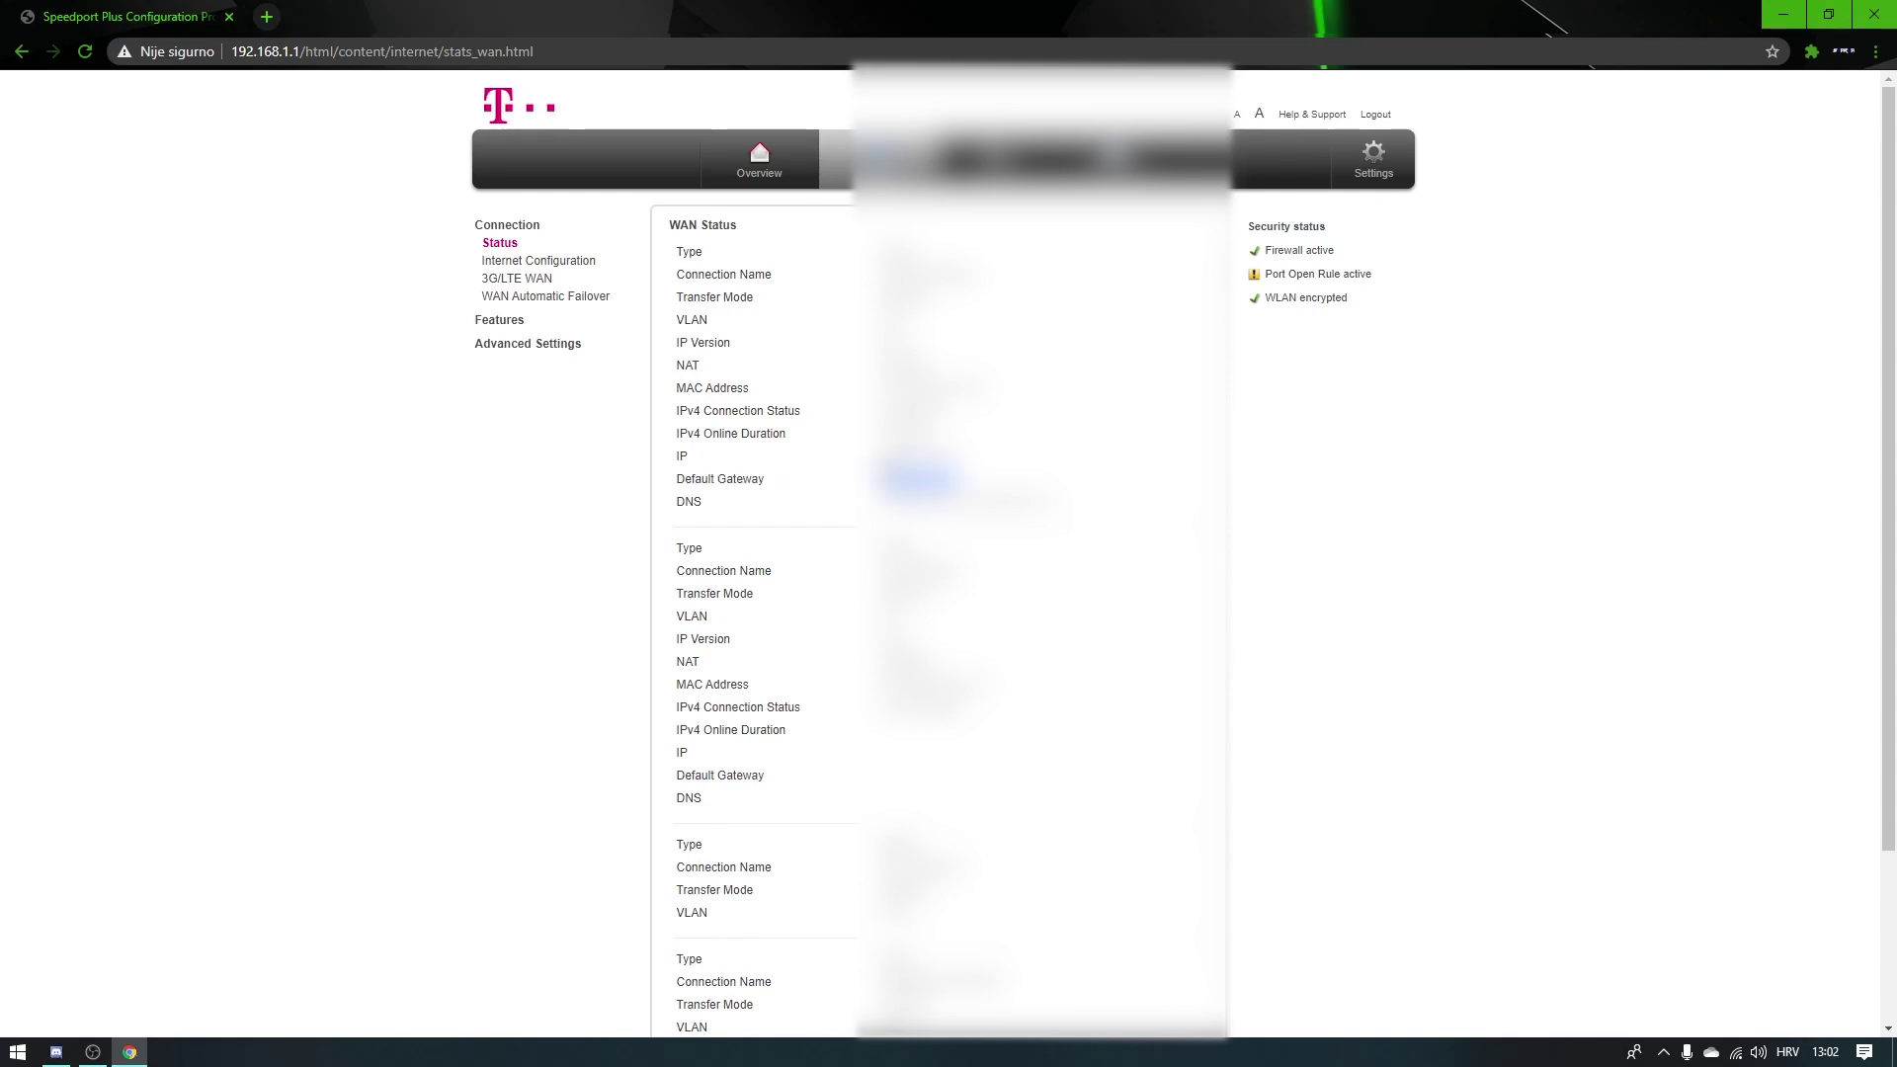
scroll(939, 554, "down", 2)
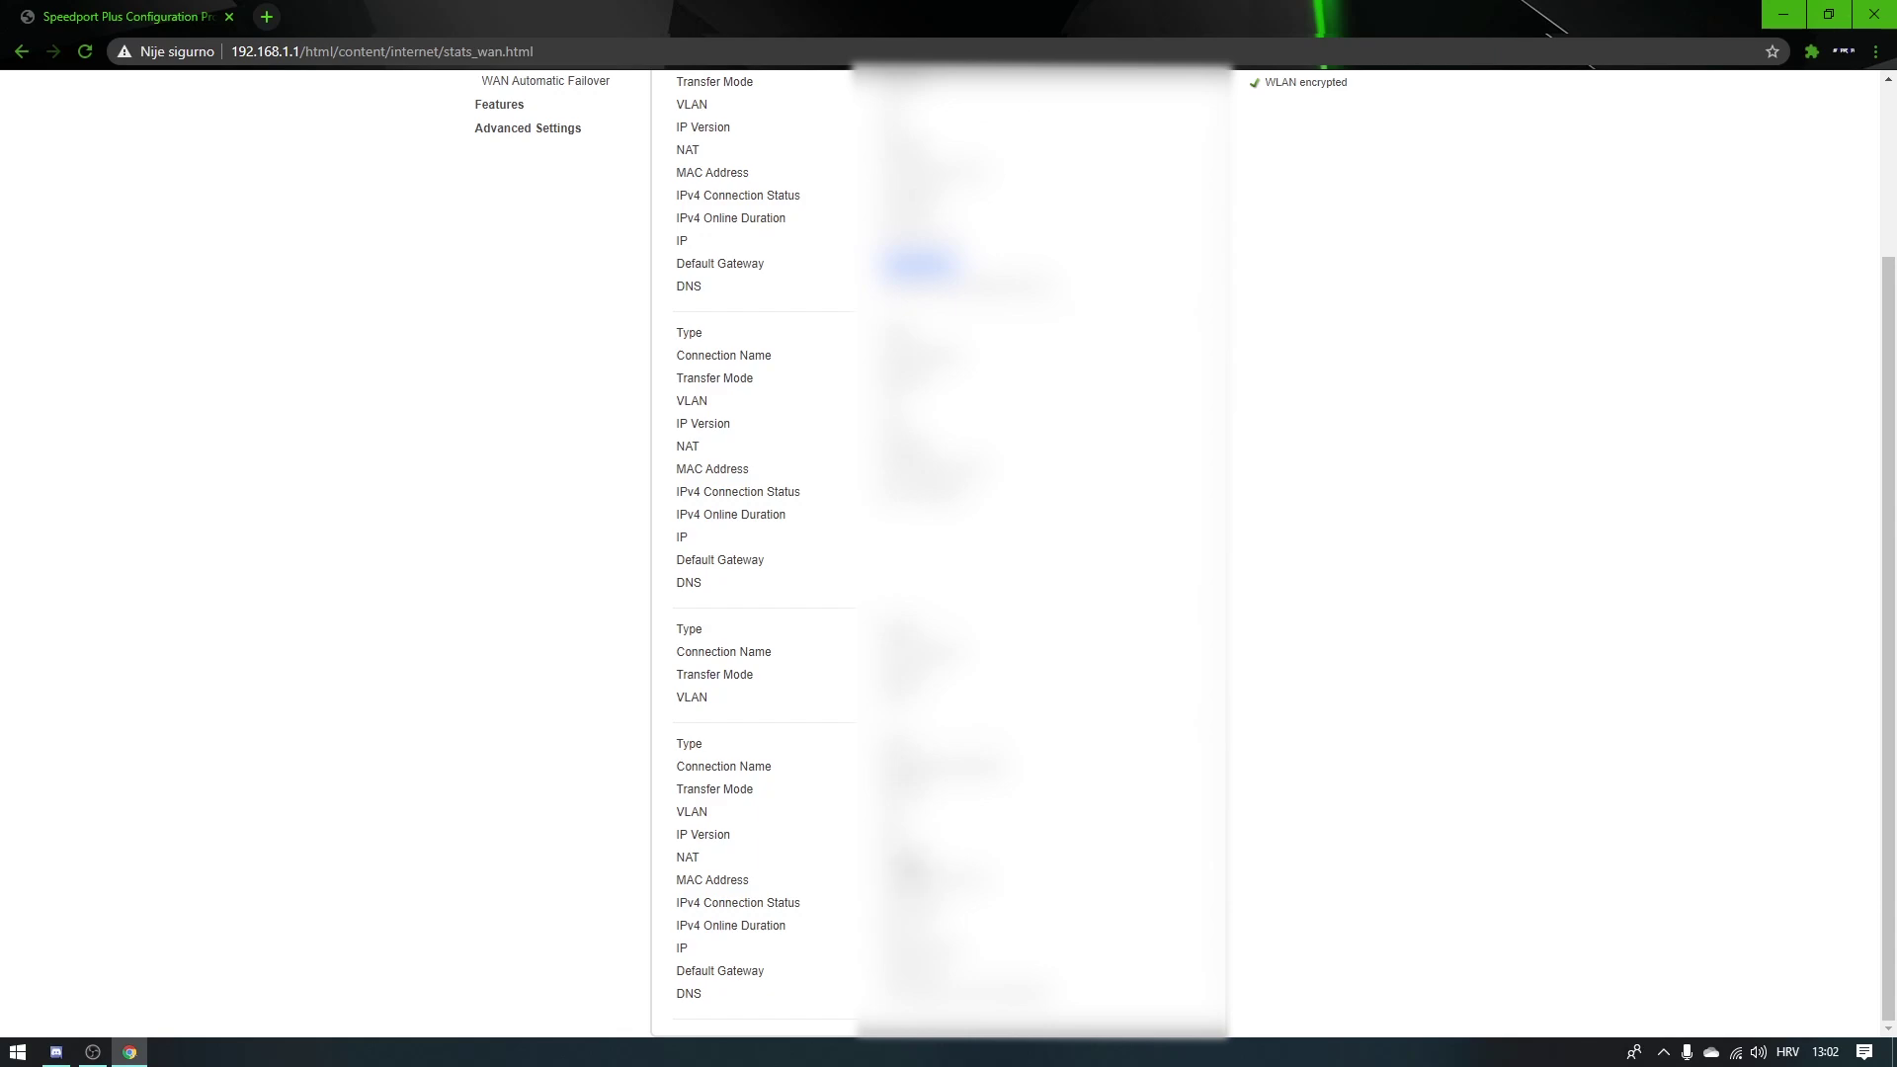
scroll(834, 221, "up", 2)
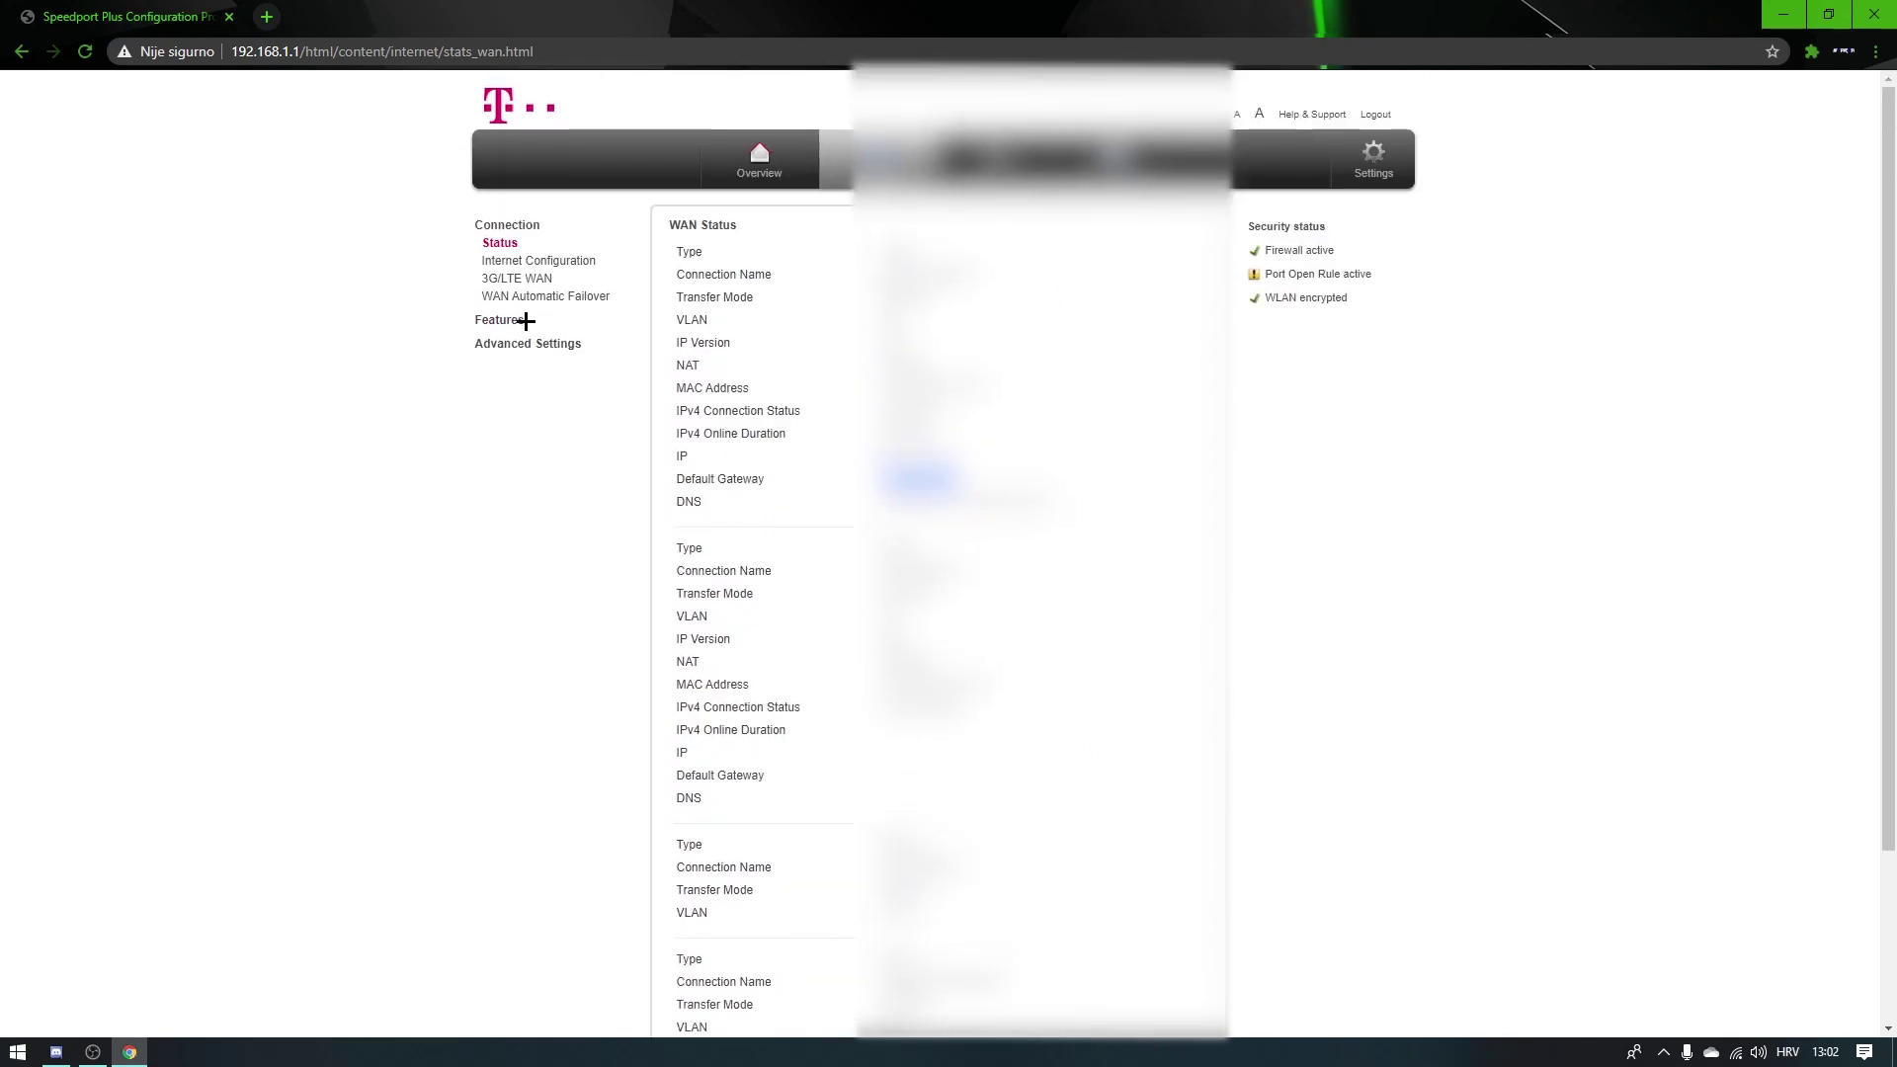
left_click(523, 320)
Step: Add an enabled Port Forwarding entry named 'fivem' with protocol set to Both
left_click(533, 286)
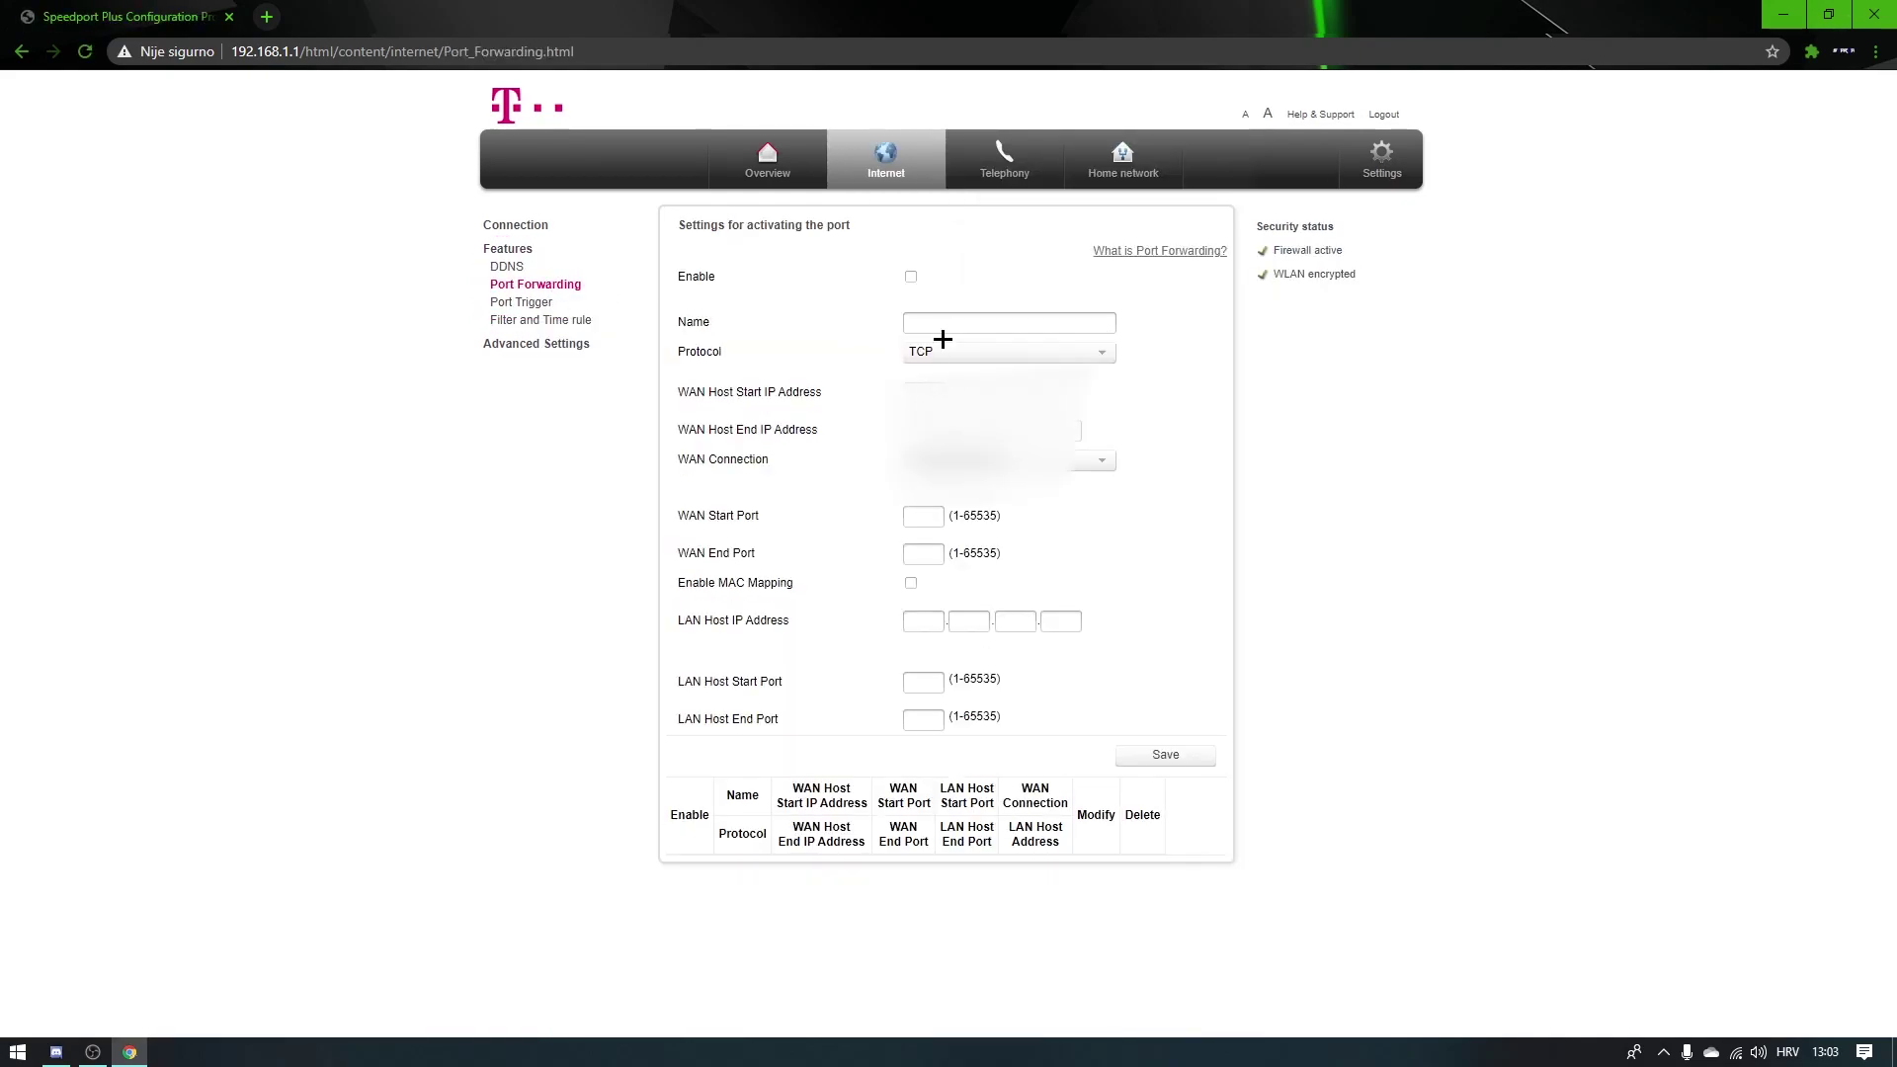
left_click(910, 278)
left_click(944, 324)
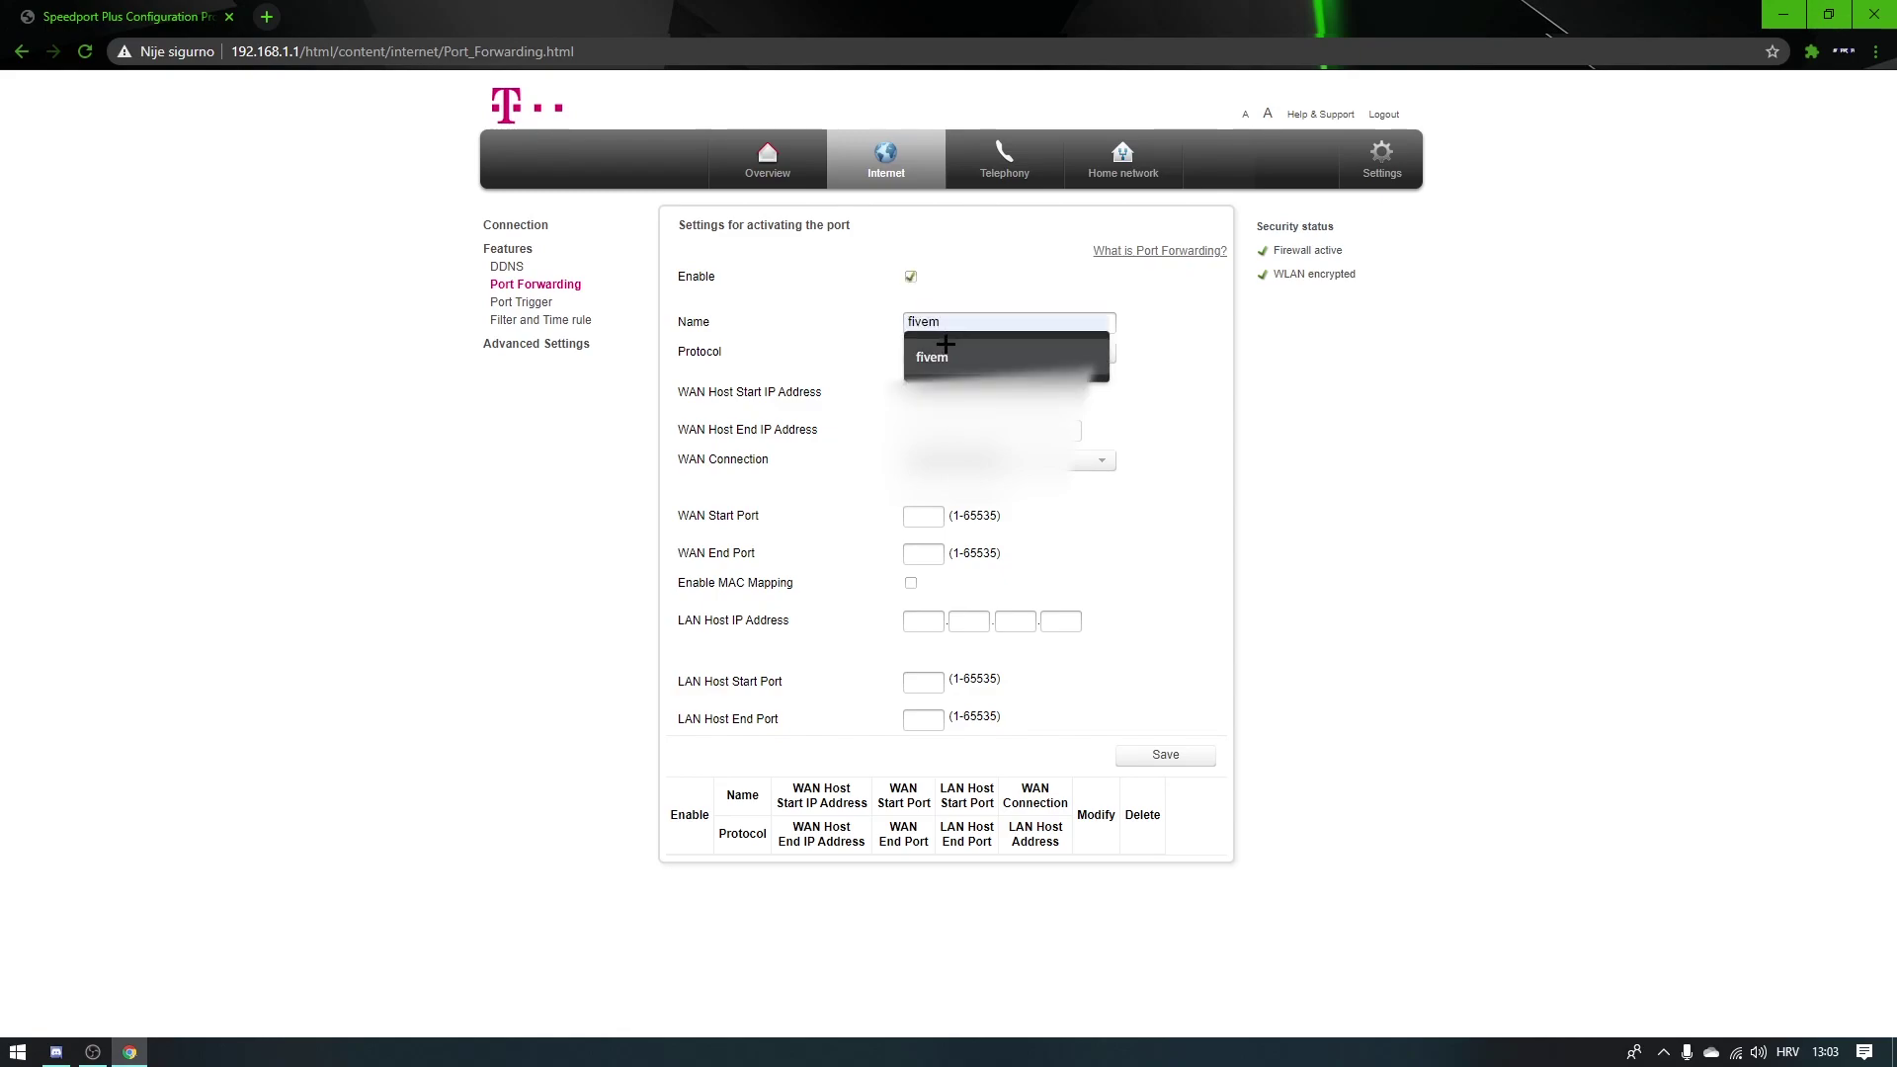
left_click(945, 346)
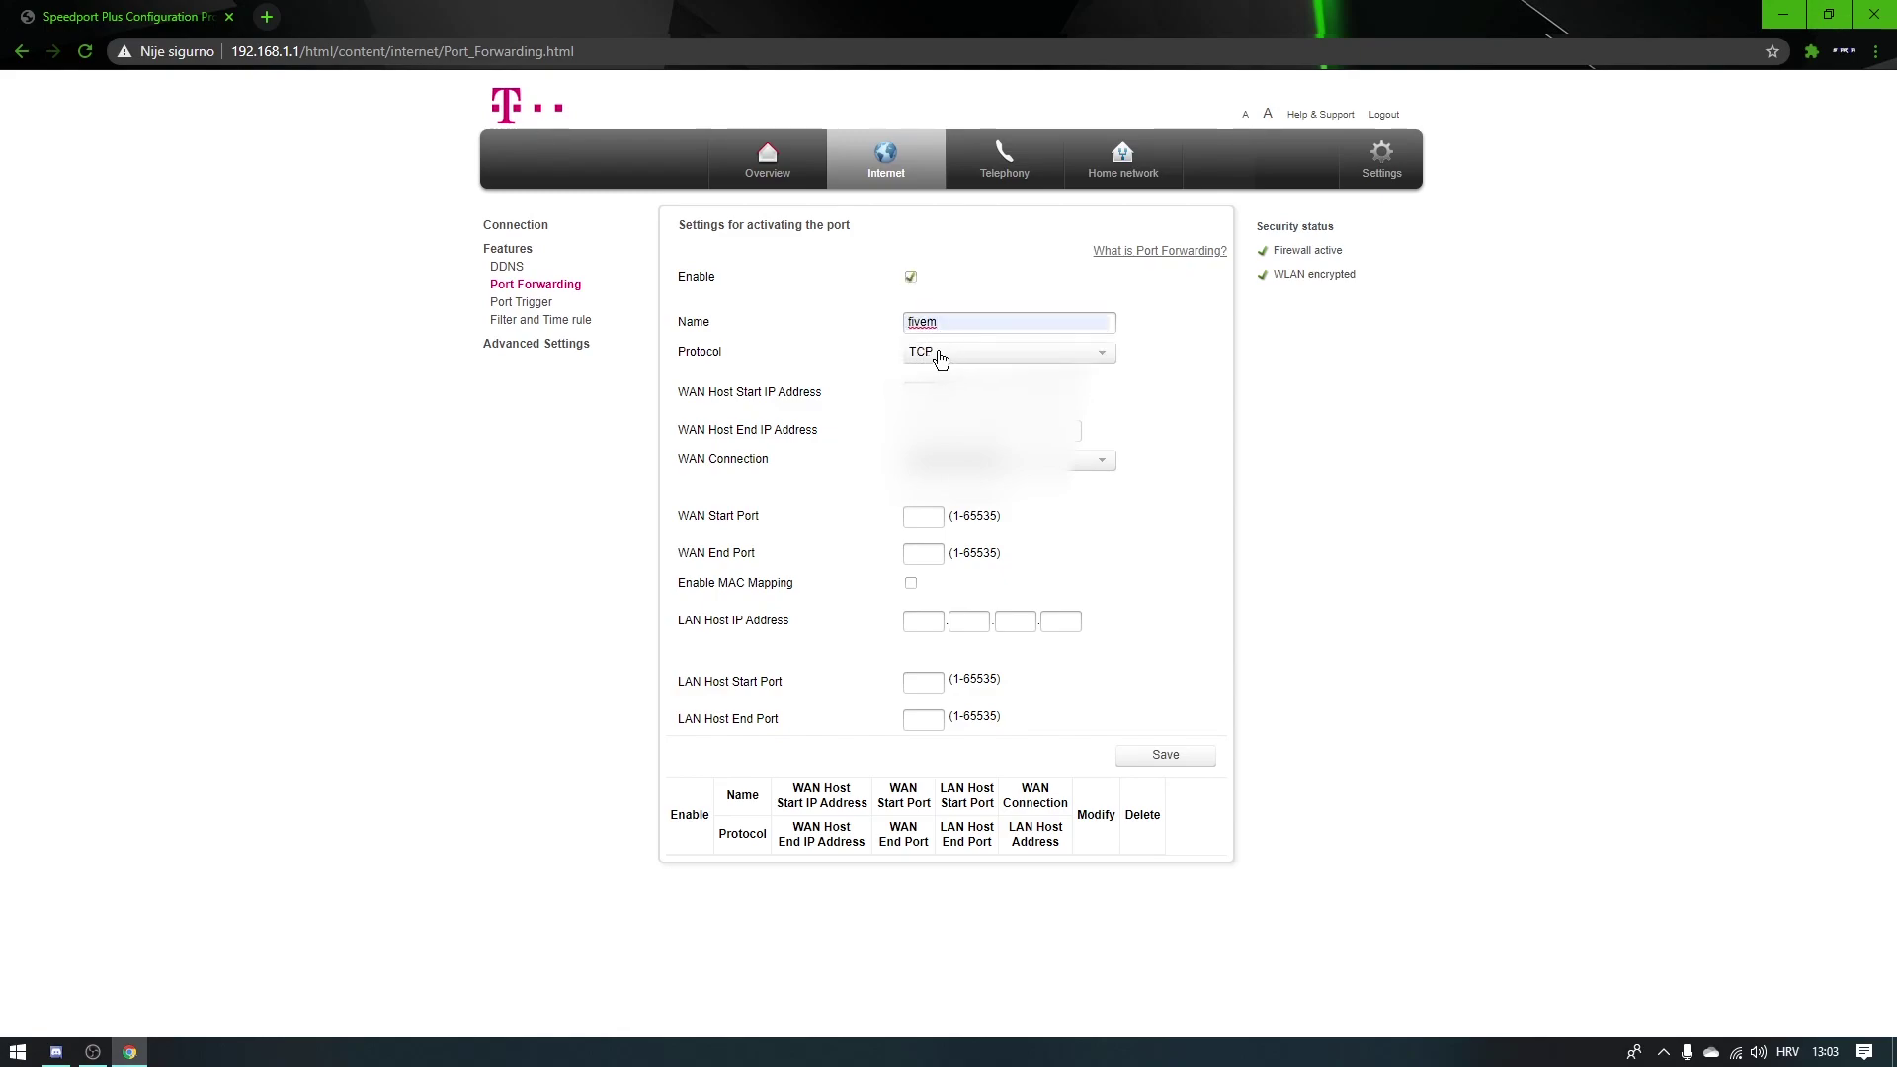
left_click(925, 360)
left_click(929, 396)
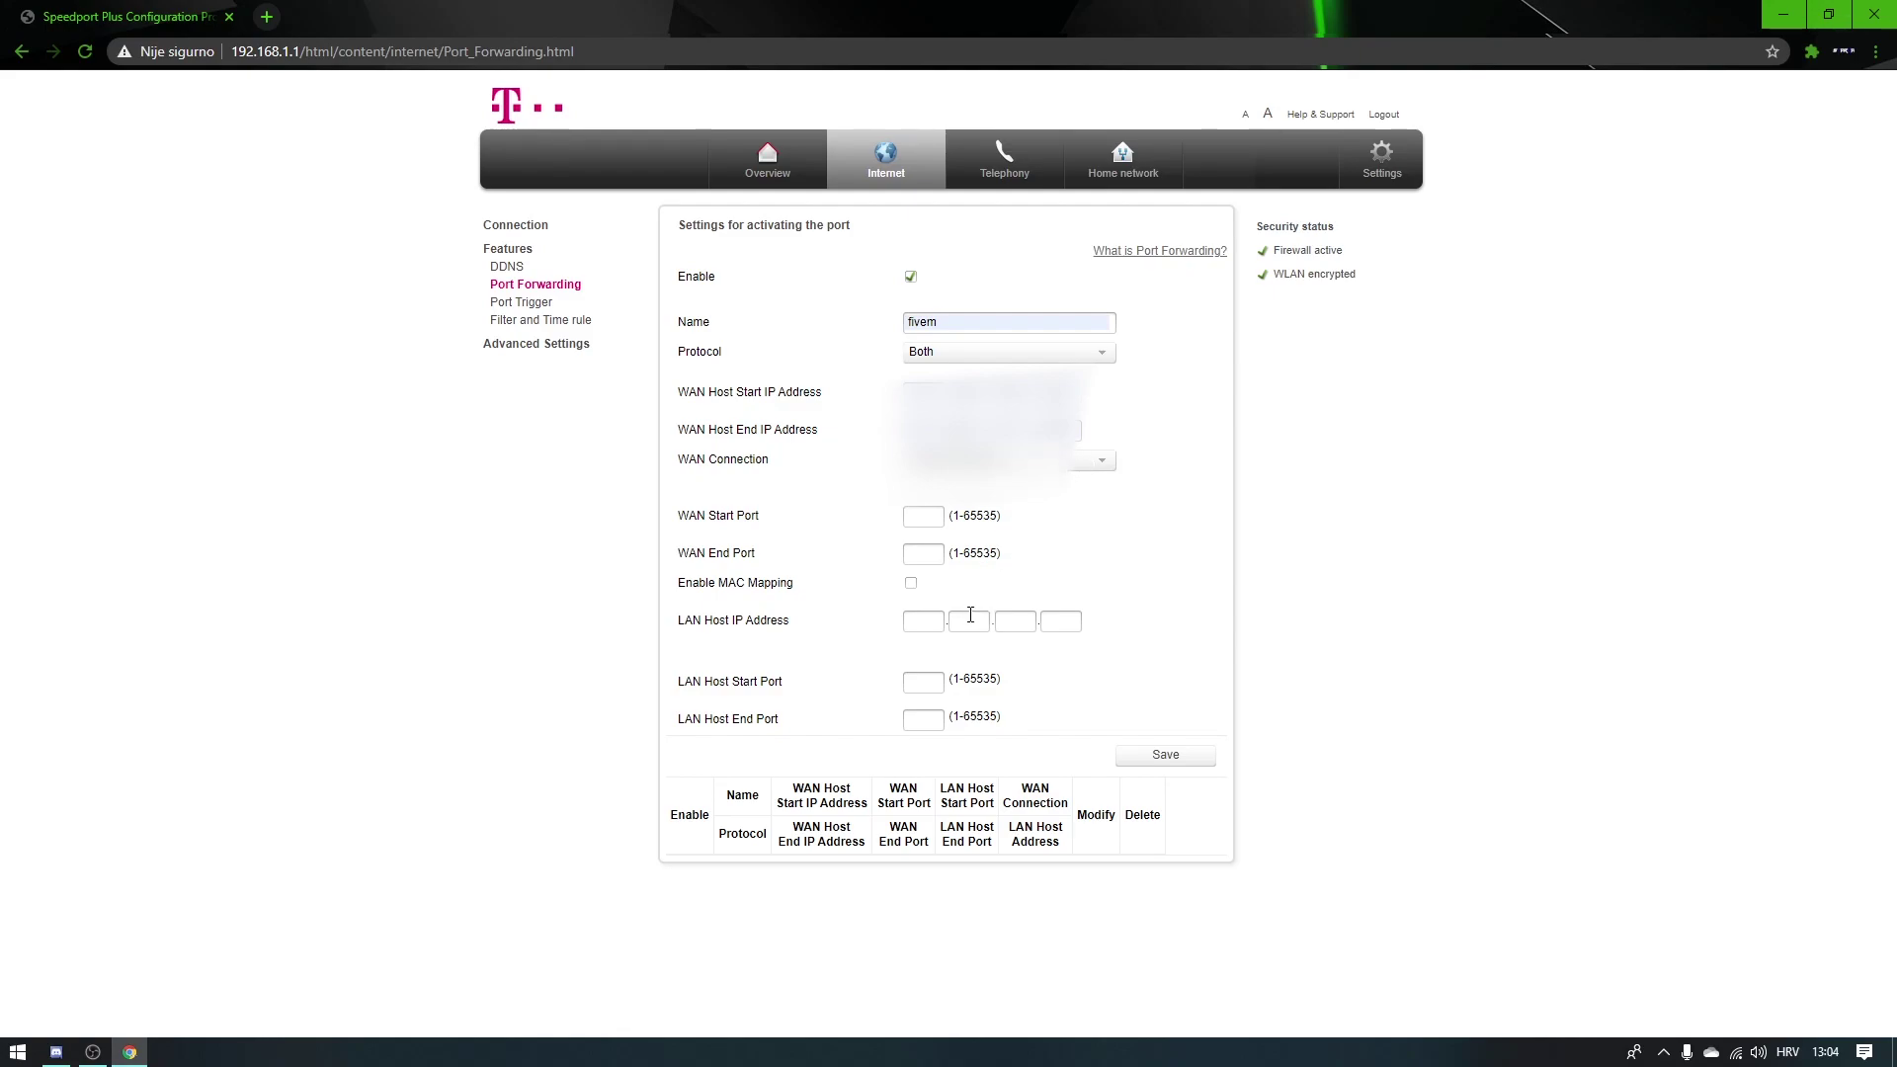
Step: Set WAN start and end port to 30120 and the LAN host to 192.168.1.3
left_click(923, 516)
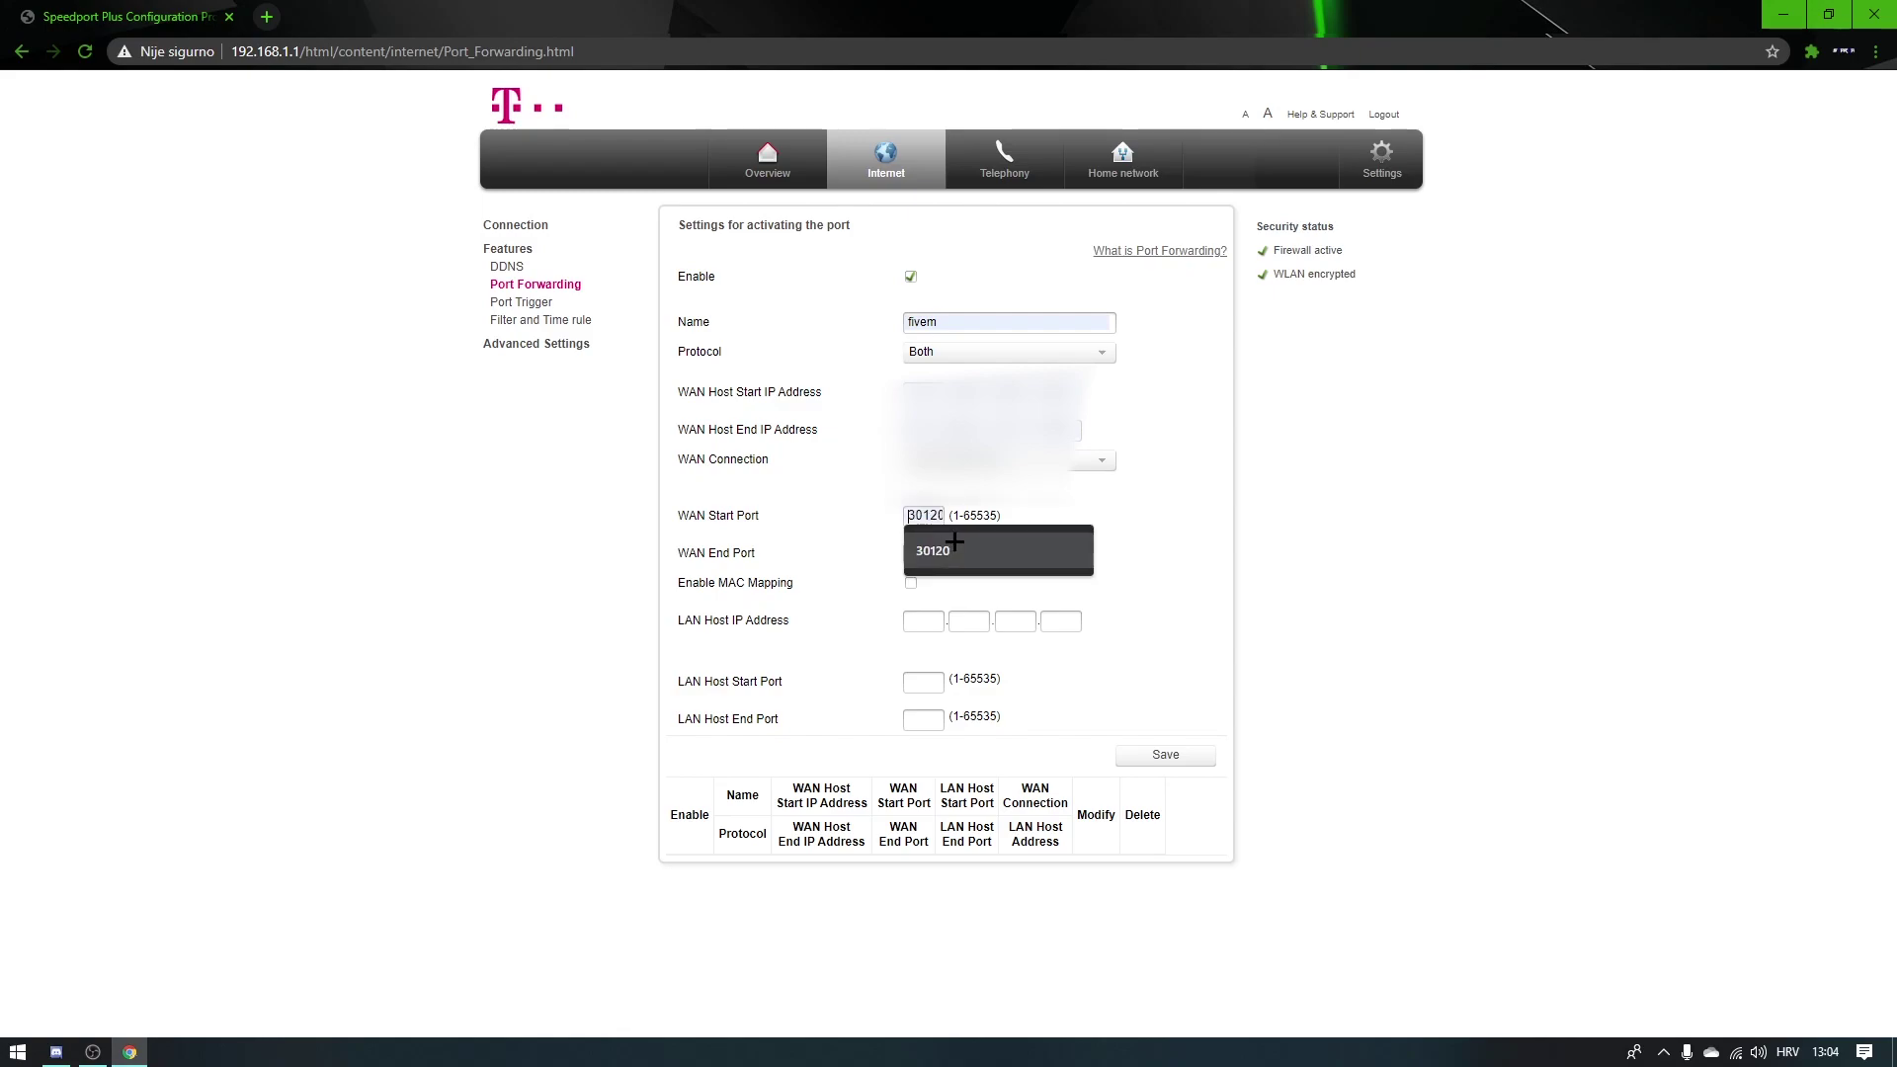
left_click(946, 551)
left_click(923, 554)
left_click(963, 591)
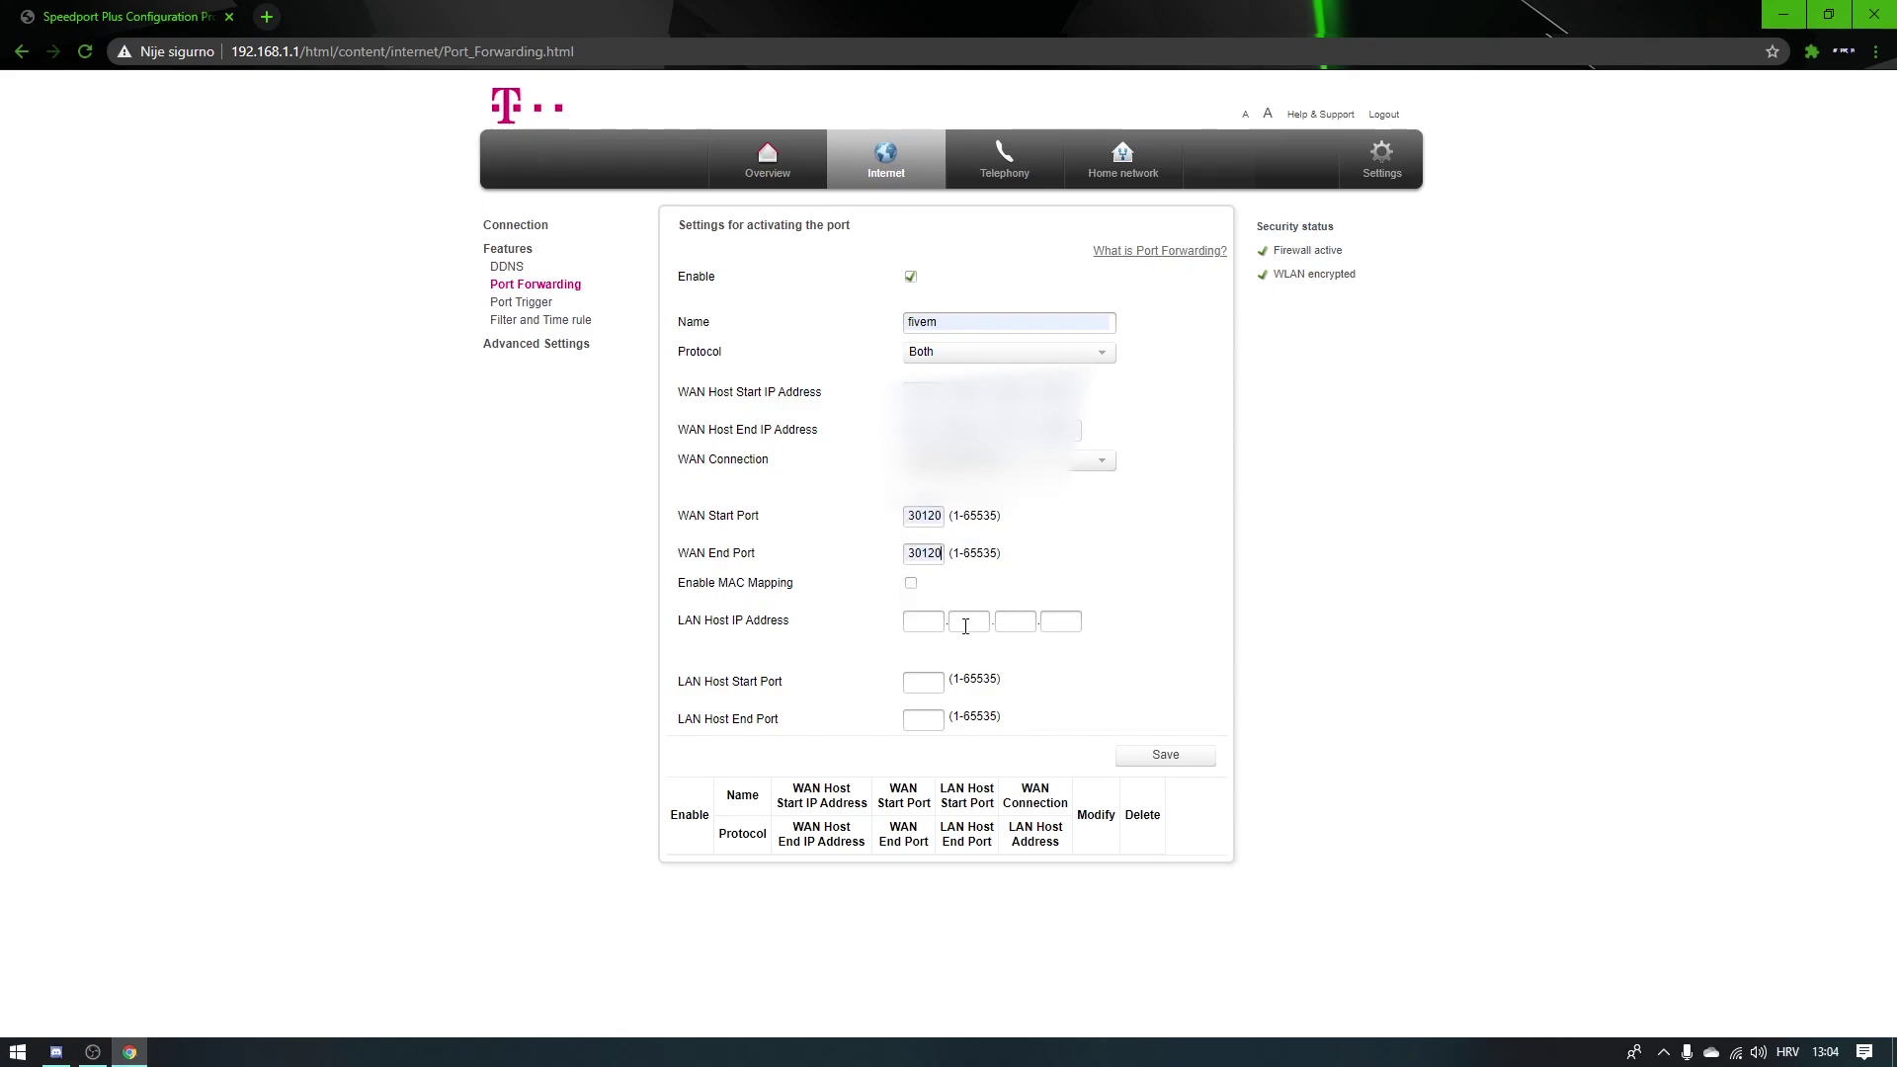
left_click(901, 625)
left_click(936, 650)
left_click(974, 653)
left_click(1069, 642)
left_click(1069, 642)
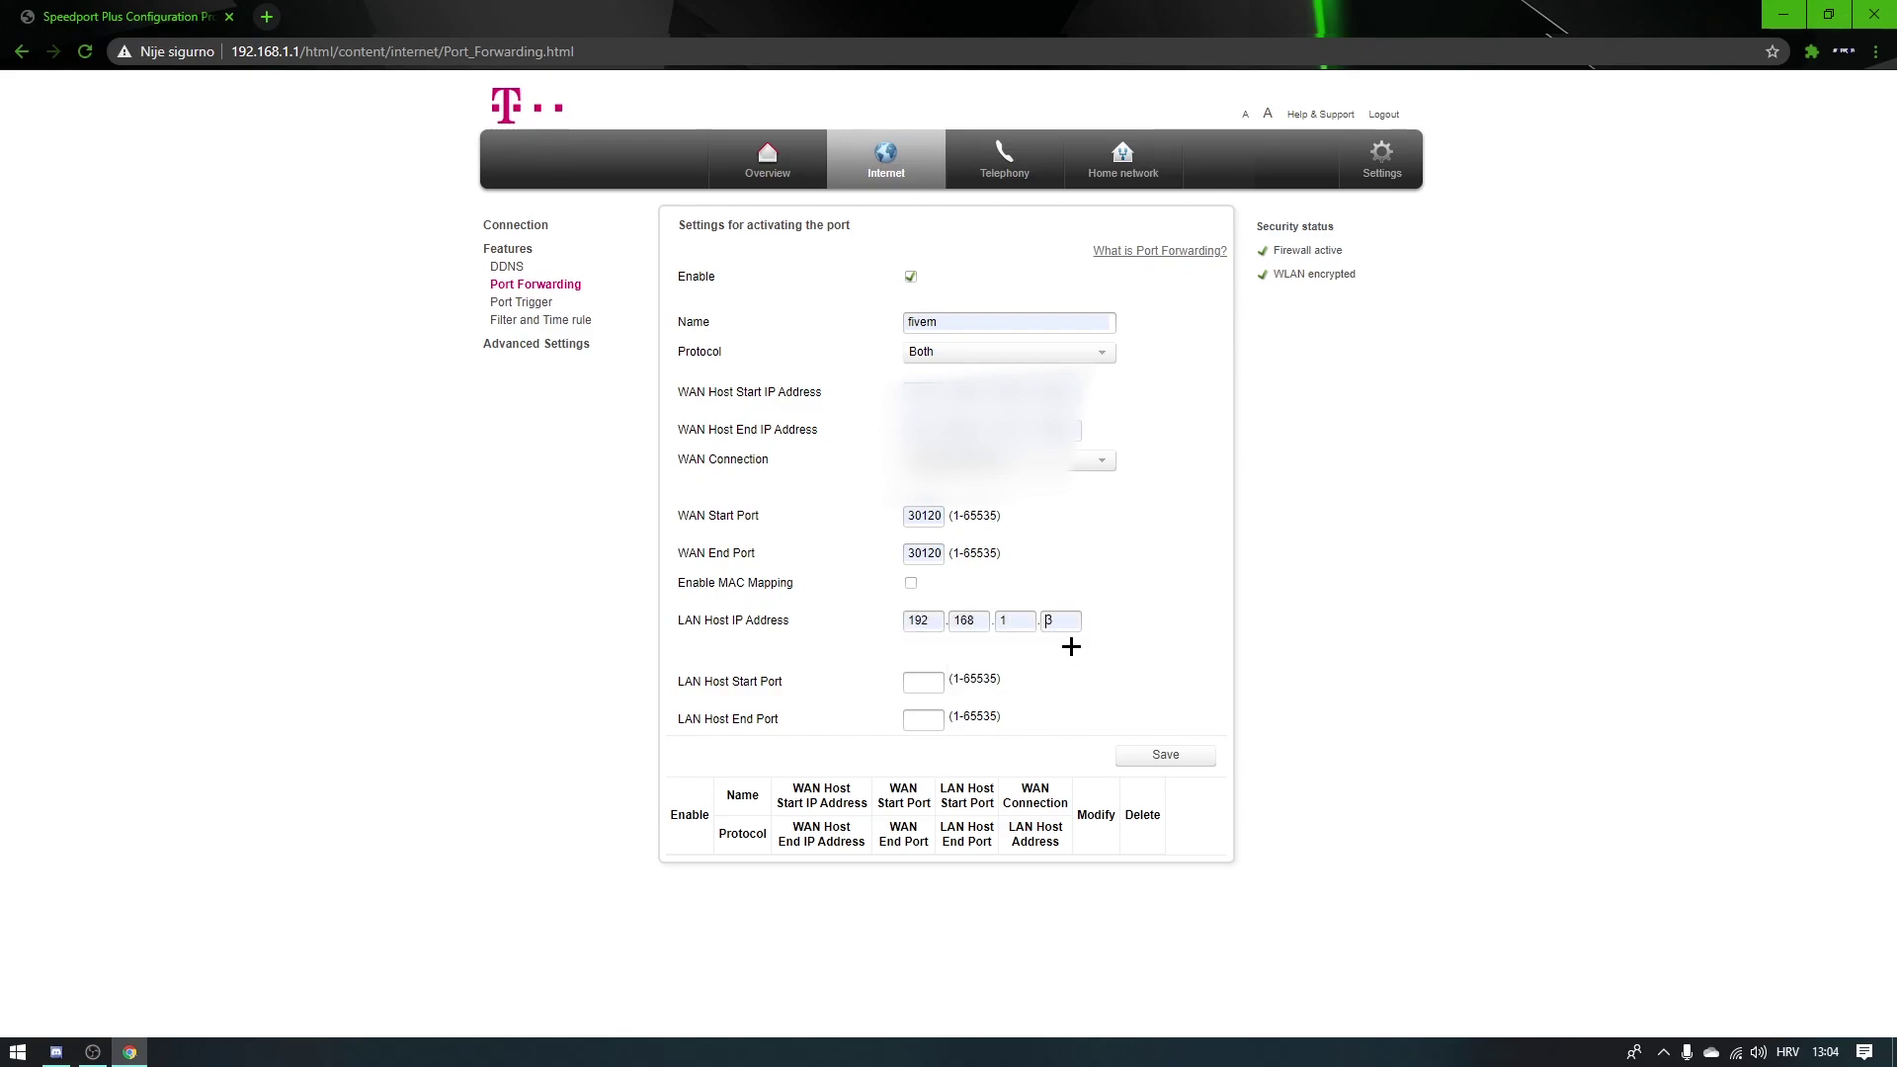
Step: Set LAN host start and end port to 30120, save the rule, and close Chrome
left_click(917, 685)
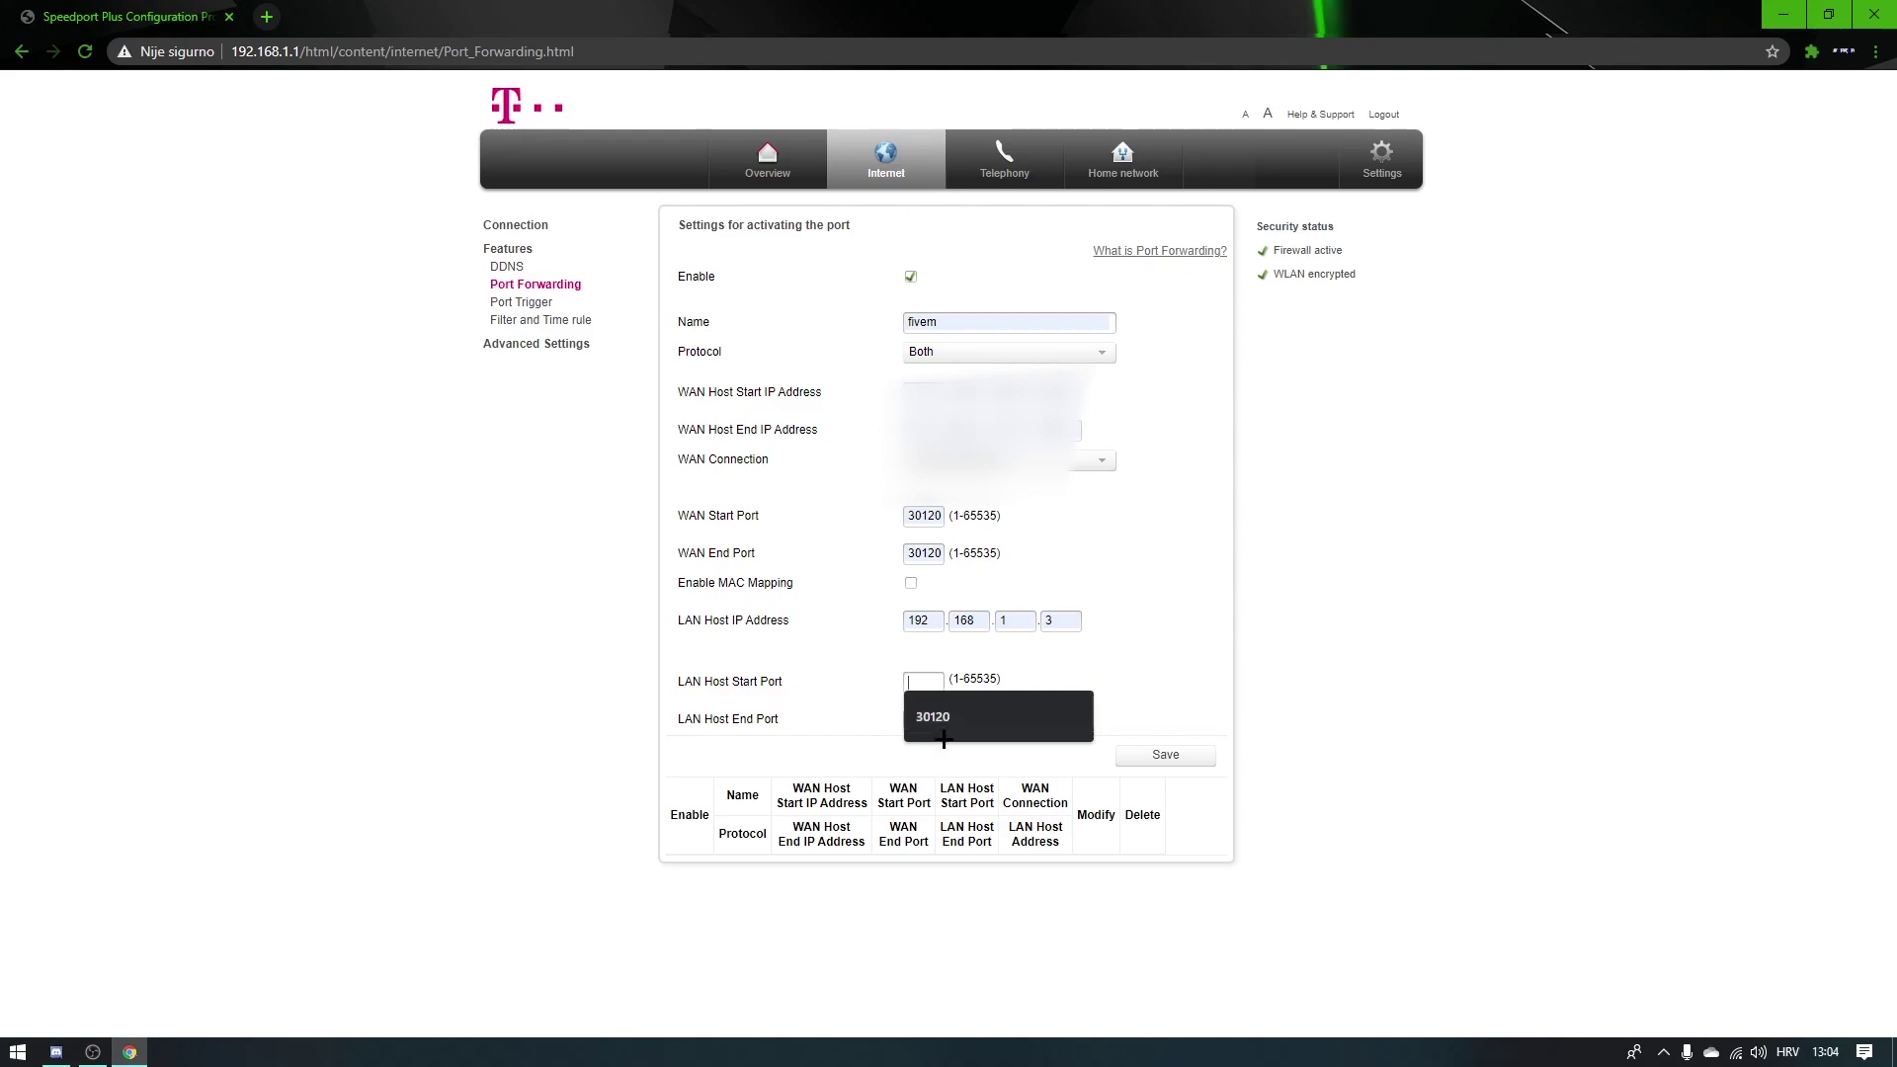
left_click(946, 722)
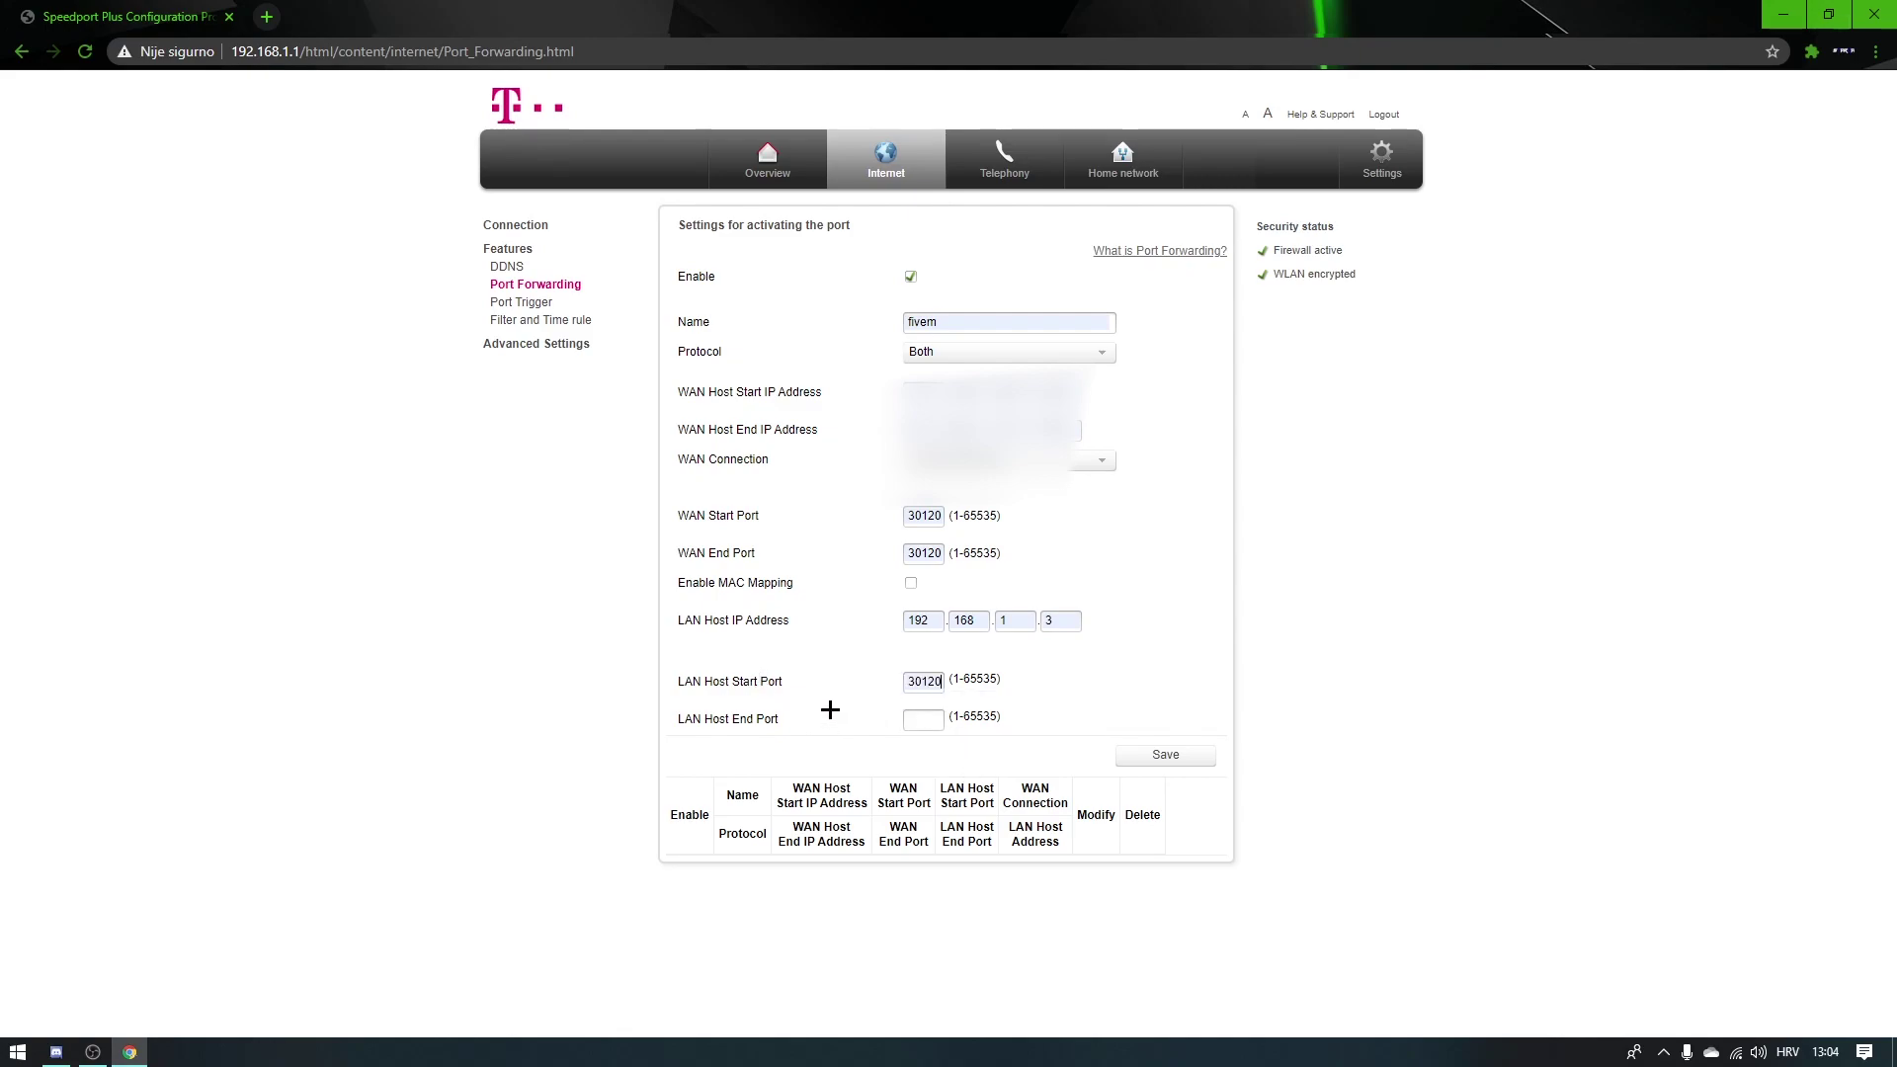
left_click(924, 719)
left_click(947, 743)
left_click(1163, 760)
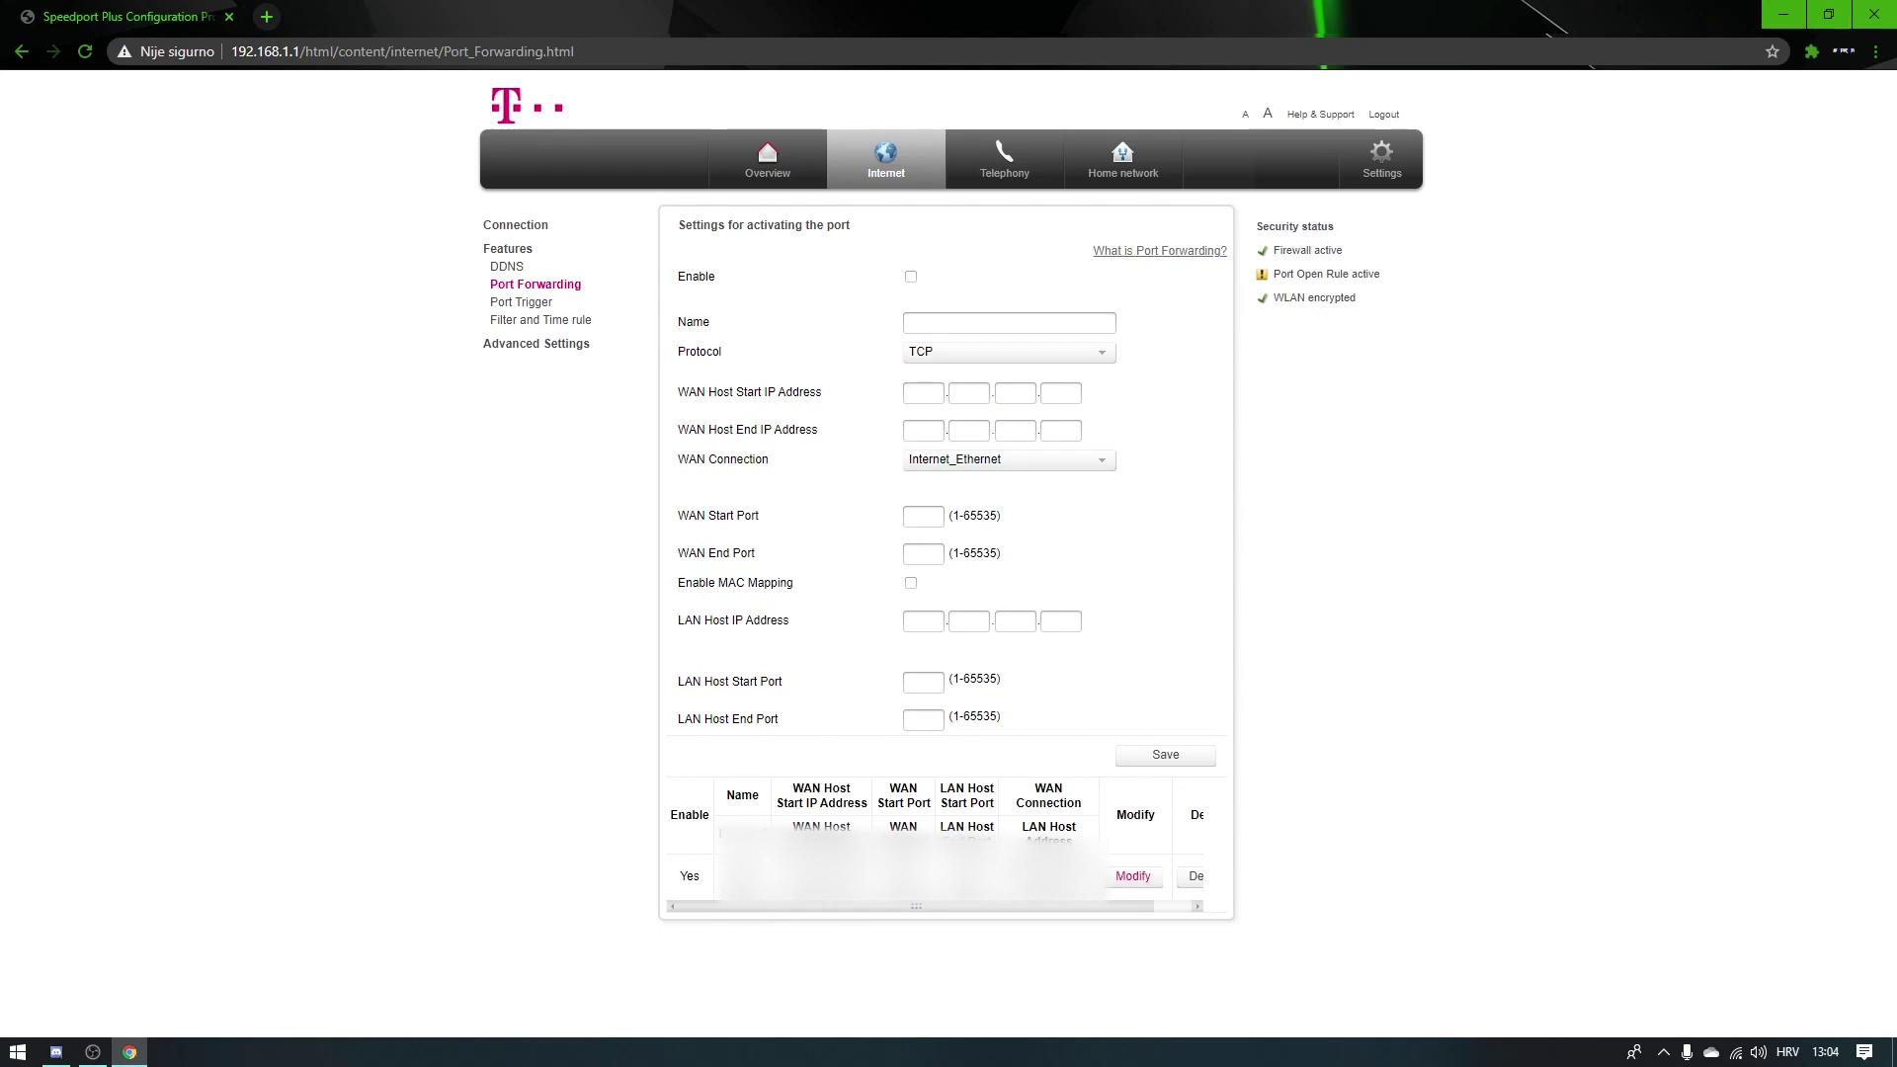
left_click_drag(954, 906, 1006, 917)
left_click(1858, 10)
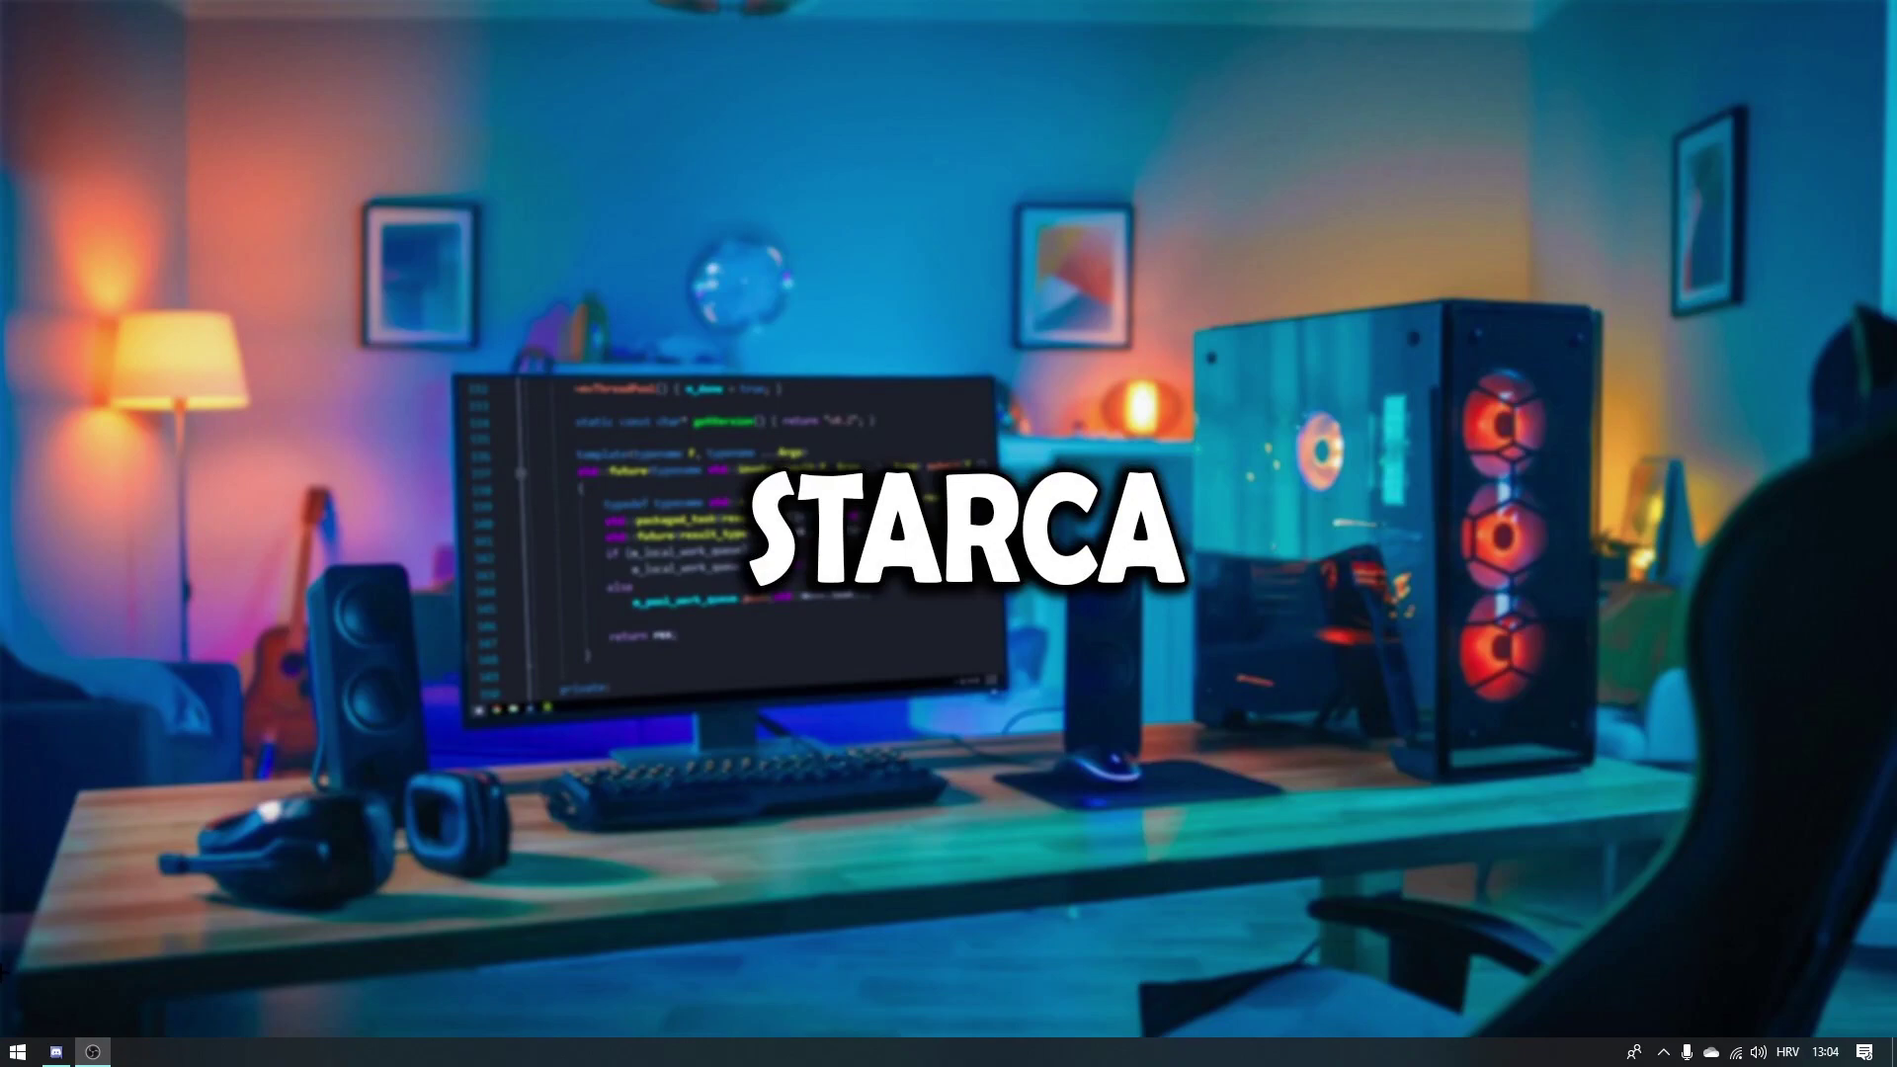
Step: Launch Windows Defender Firewall with Advanced Security via a 'fire' search and show Inbound Rules
left_click(17, 1051)
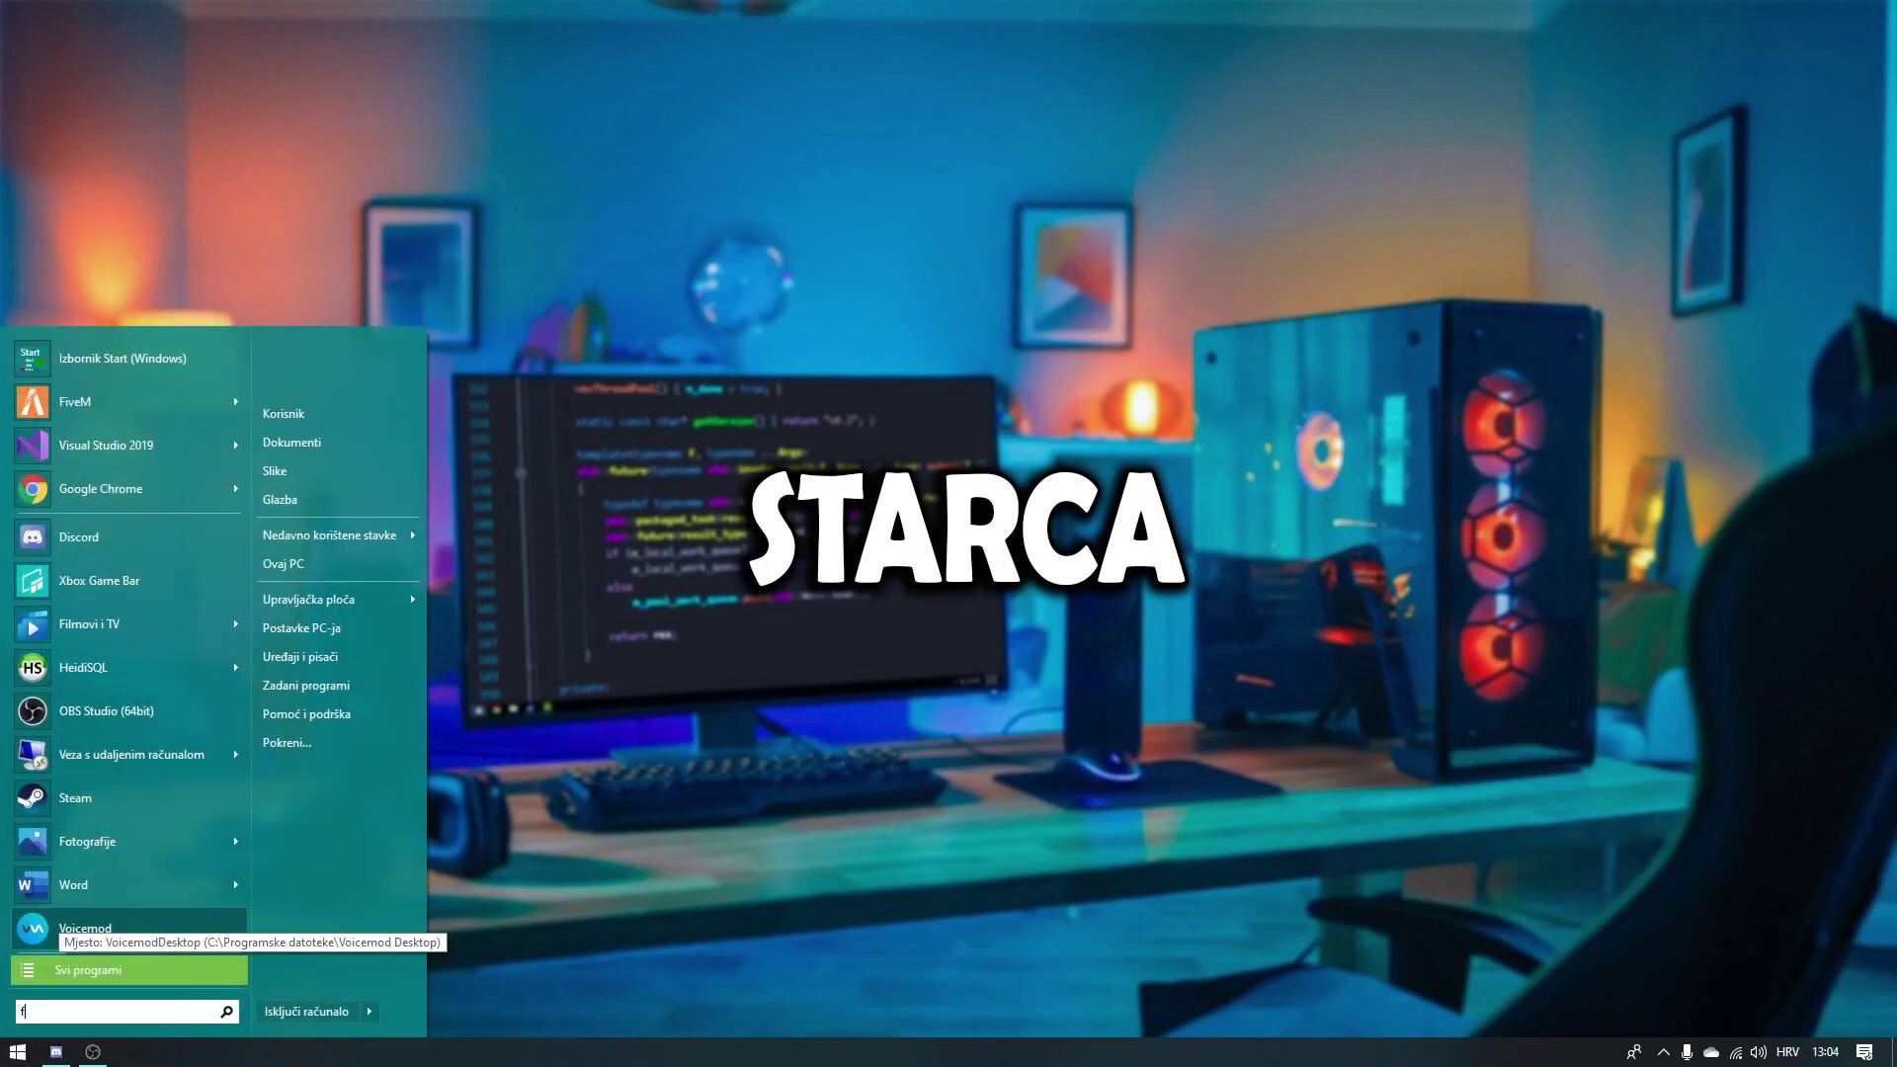
type("fire")
key("Return")
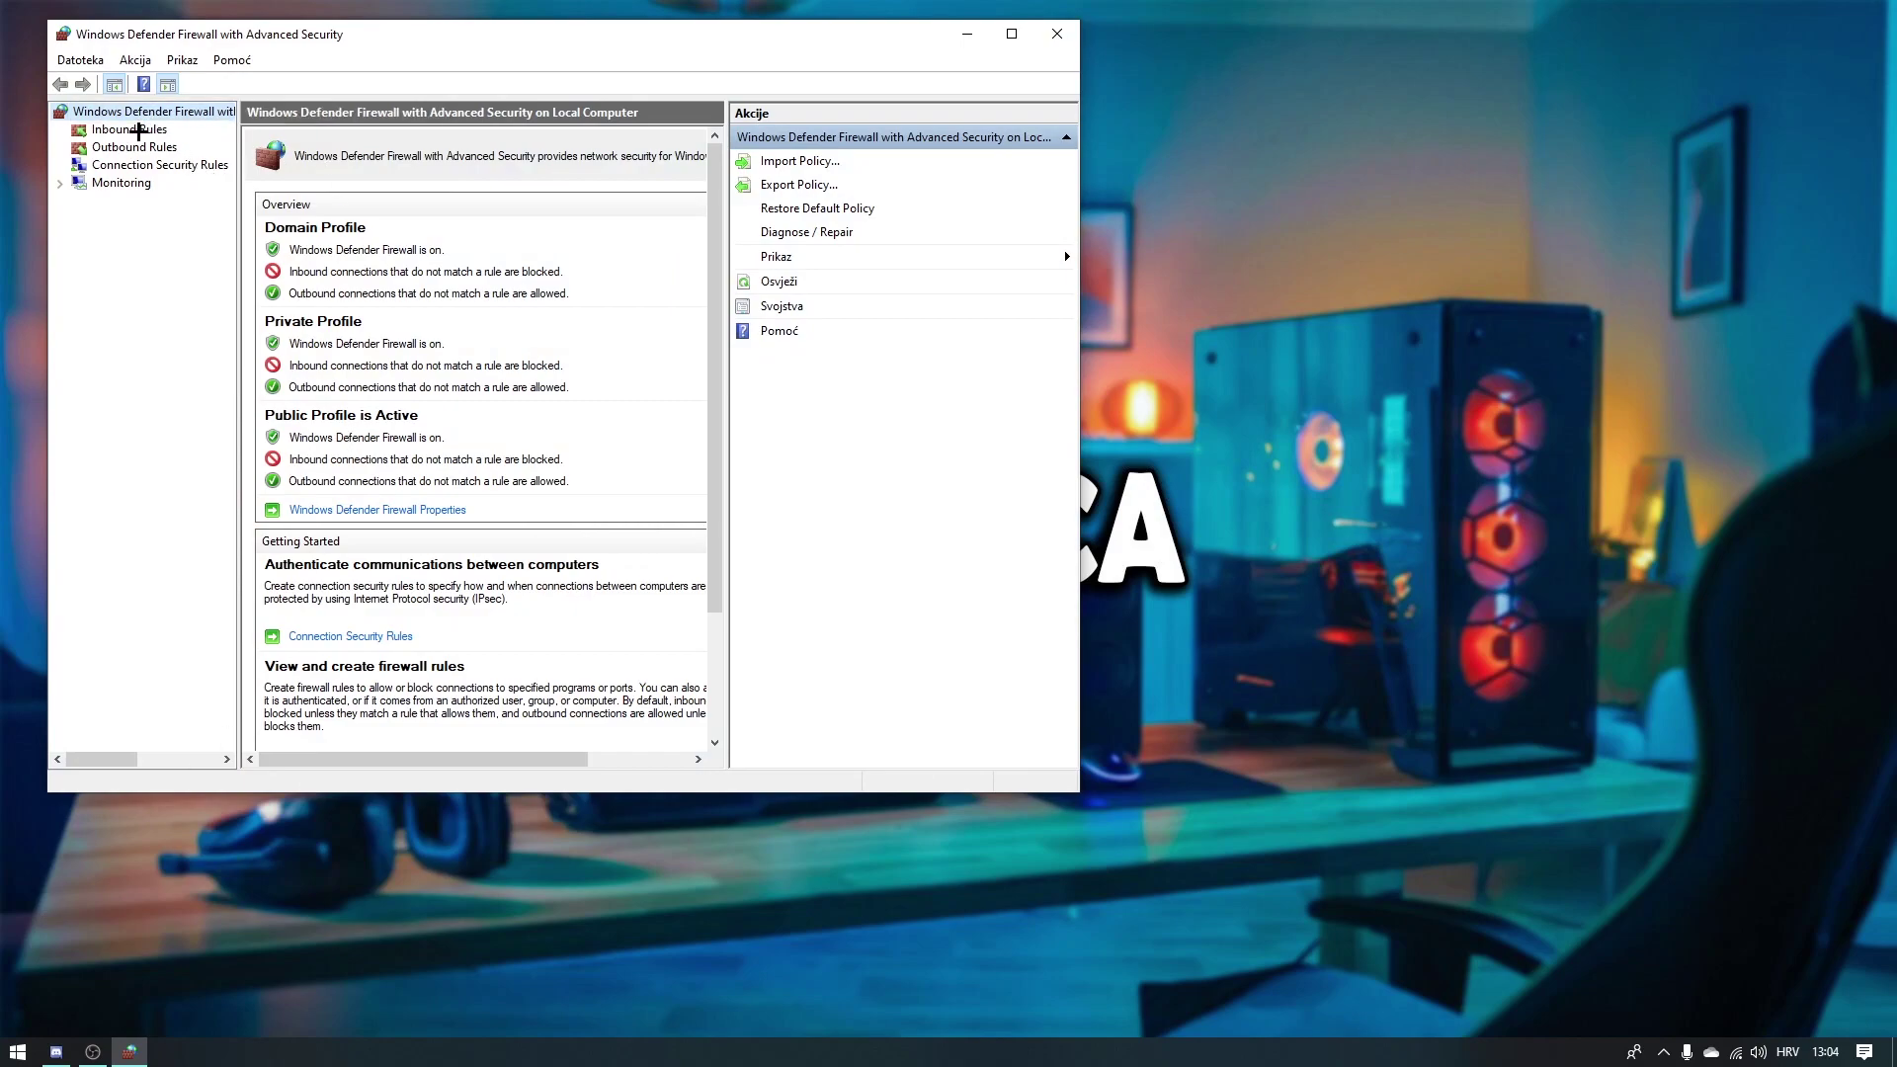
left_click(142, 130)
Step: Create inbound port rule fivem1 allowing the connection on Domain, Private and Public profiles
left_click(803, 164)
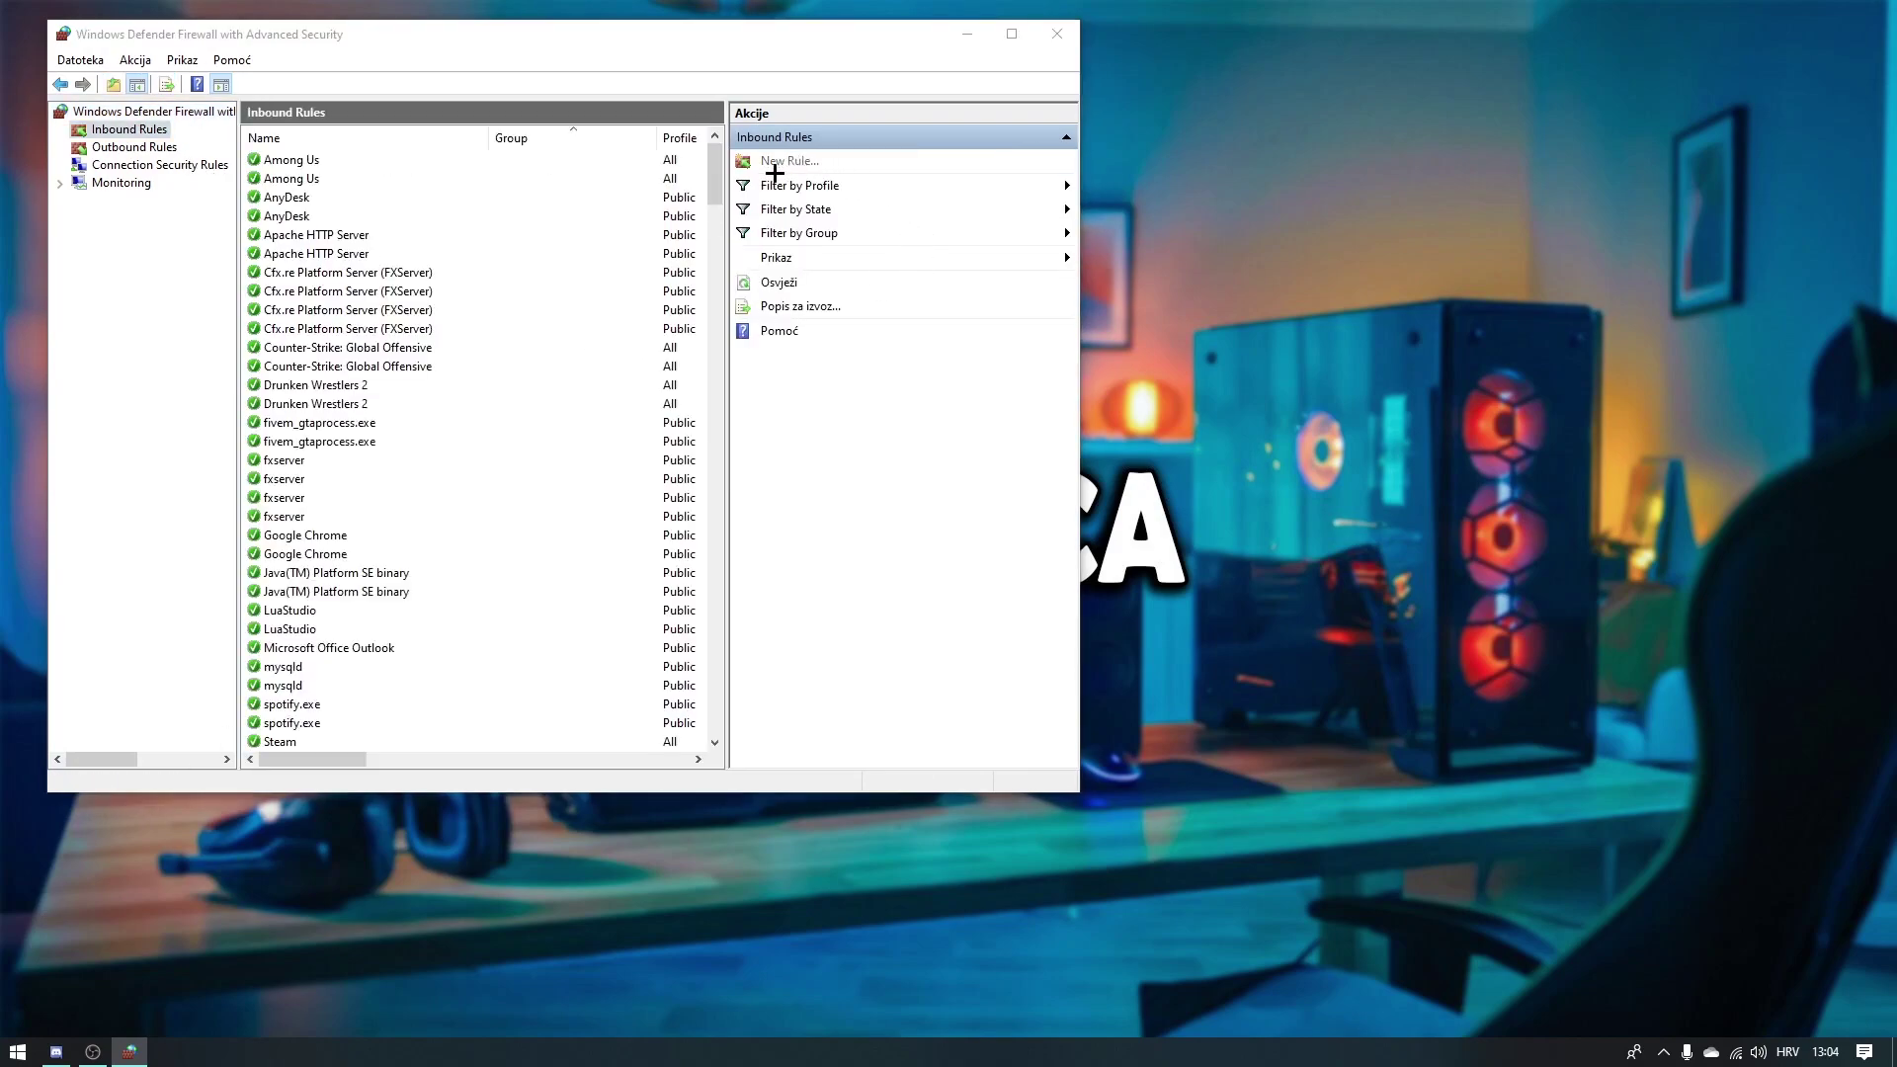
left_click(382, 373)
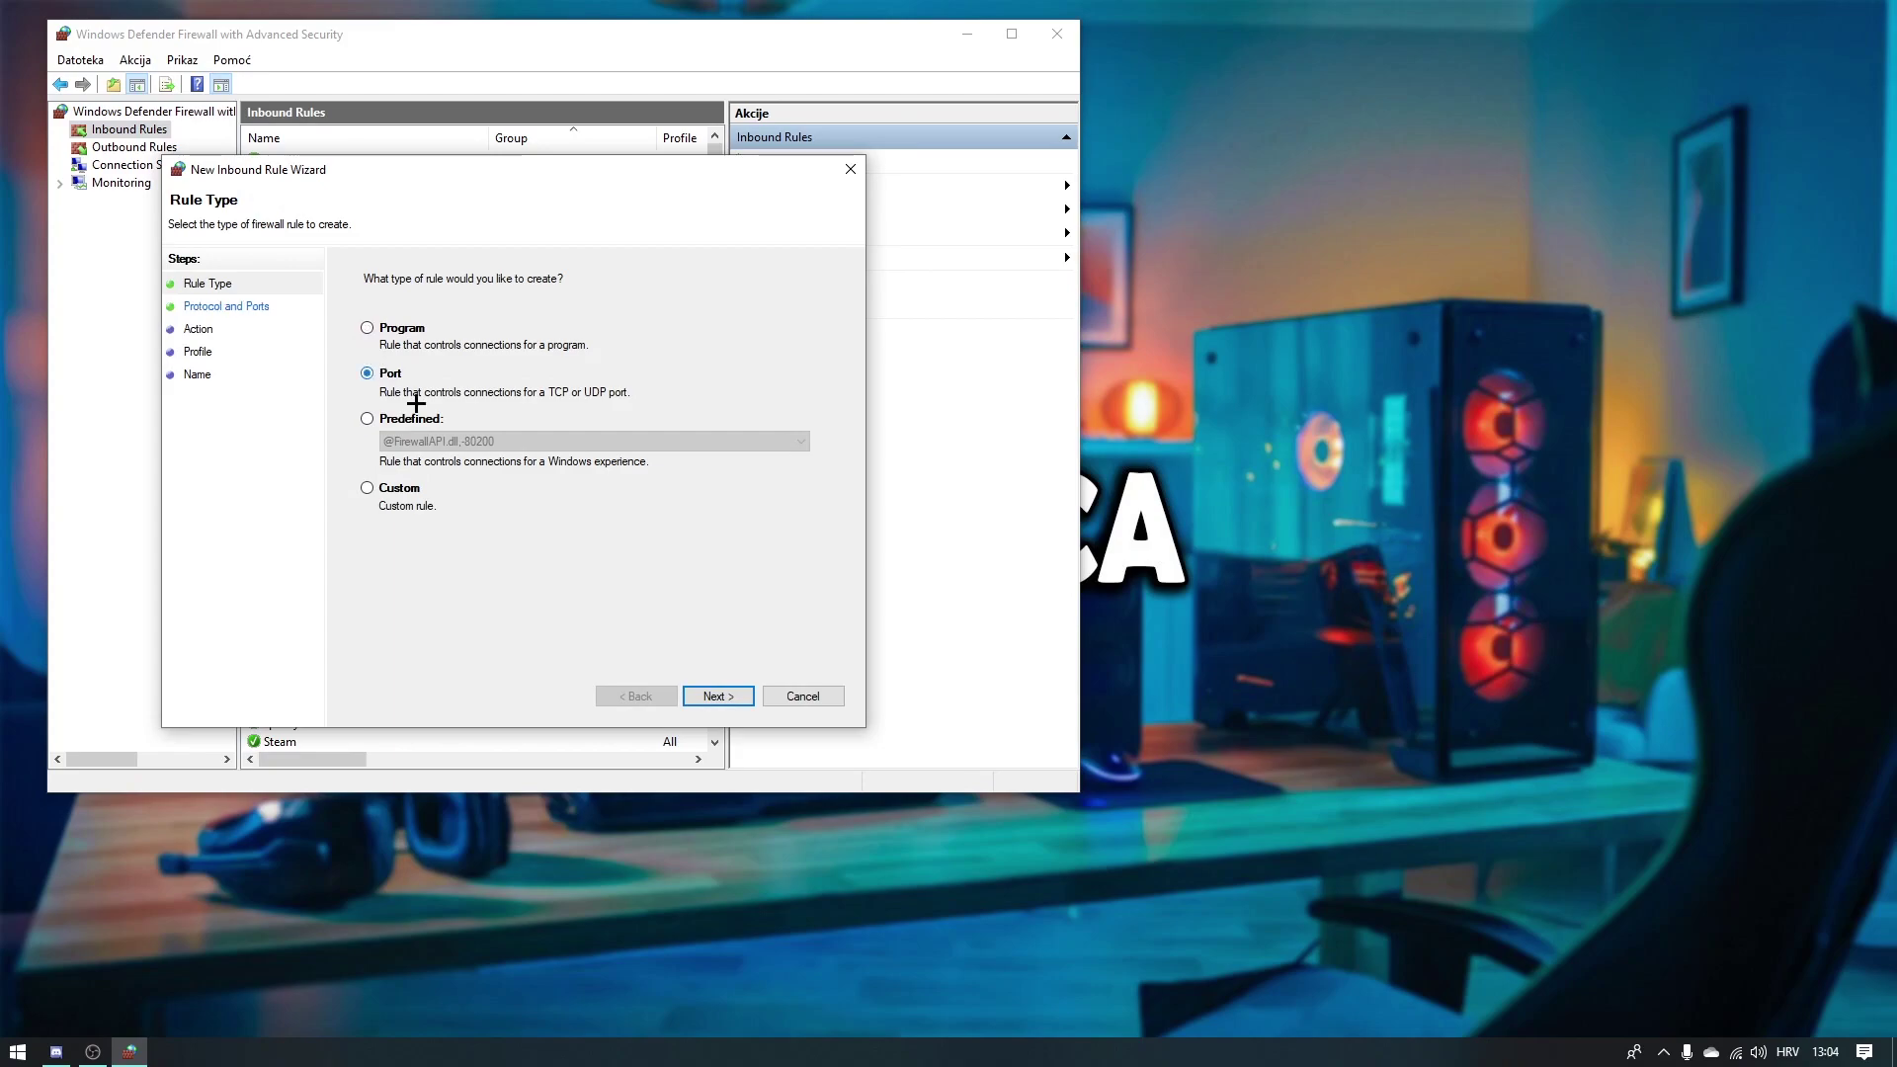
left_click(721, 693)
left_click(661, 435)
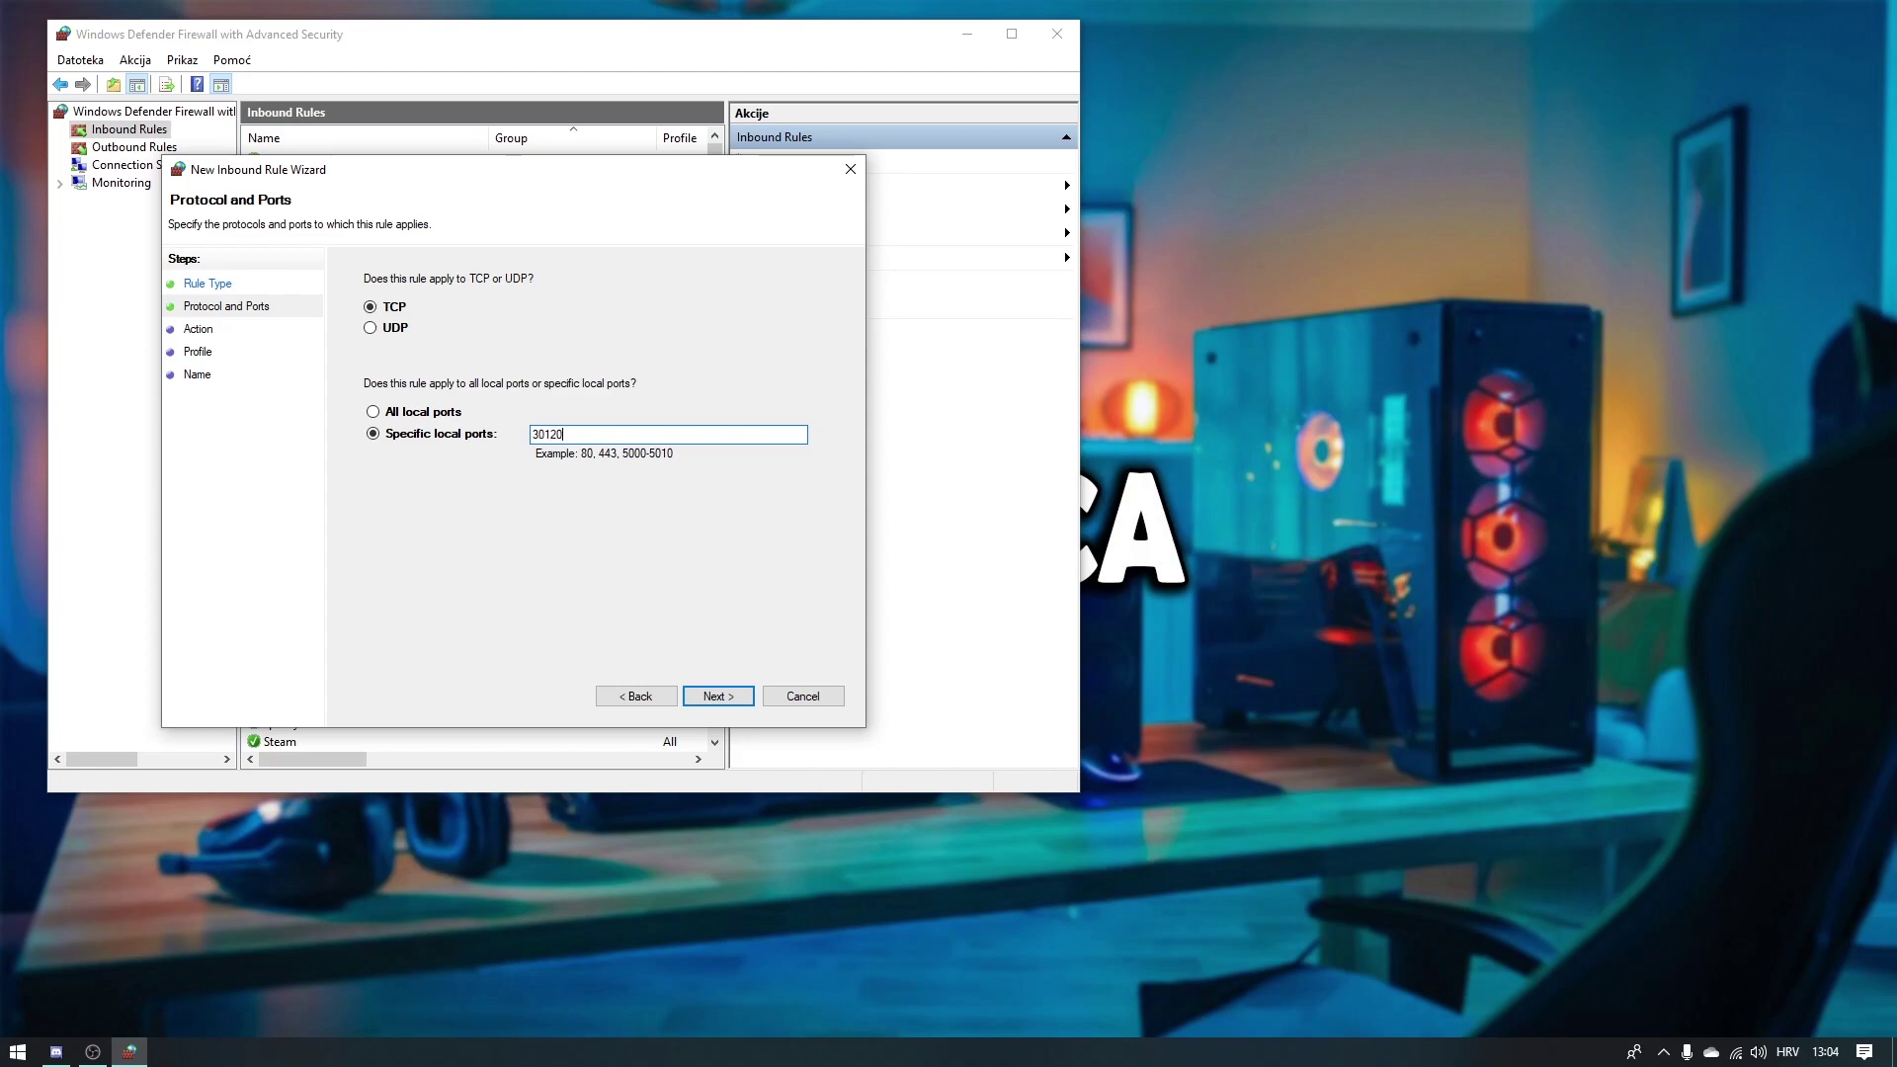
left_click(718, 695)
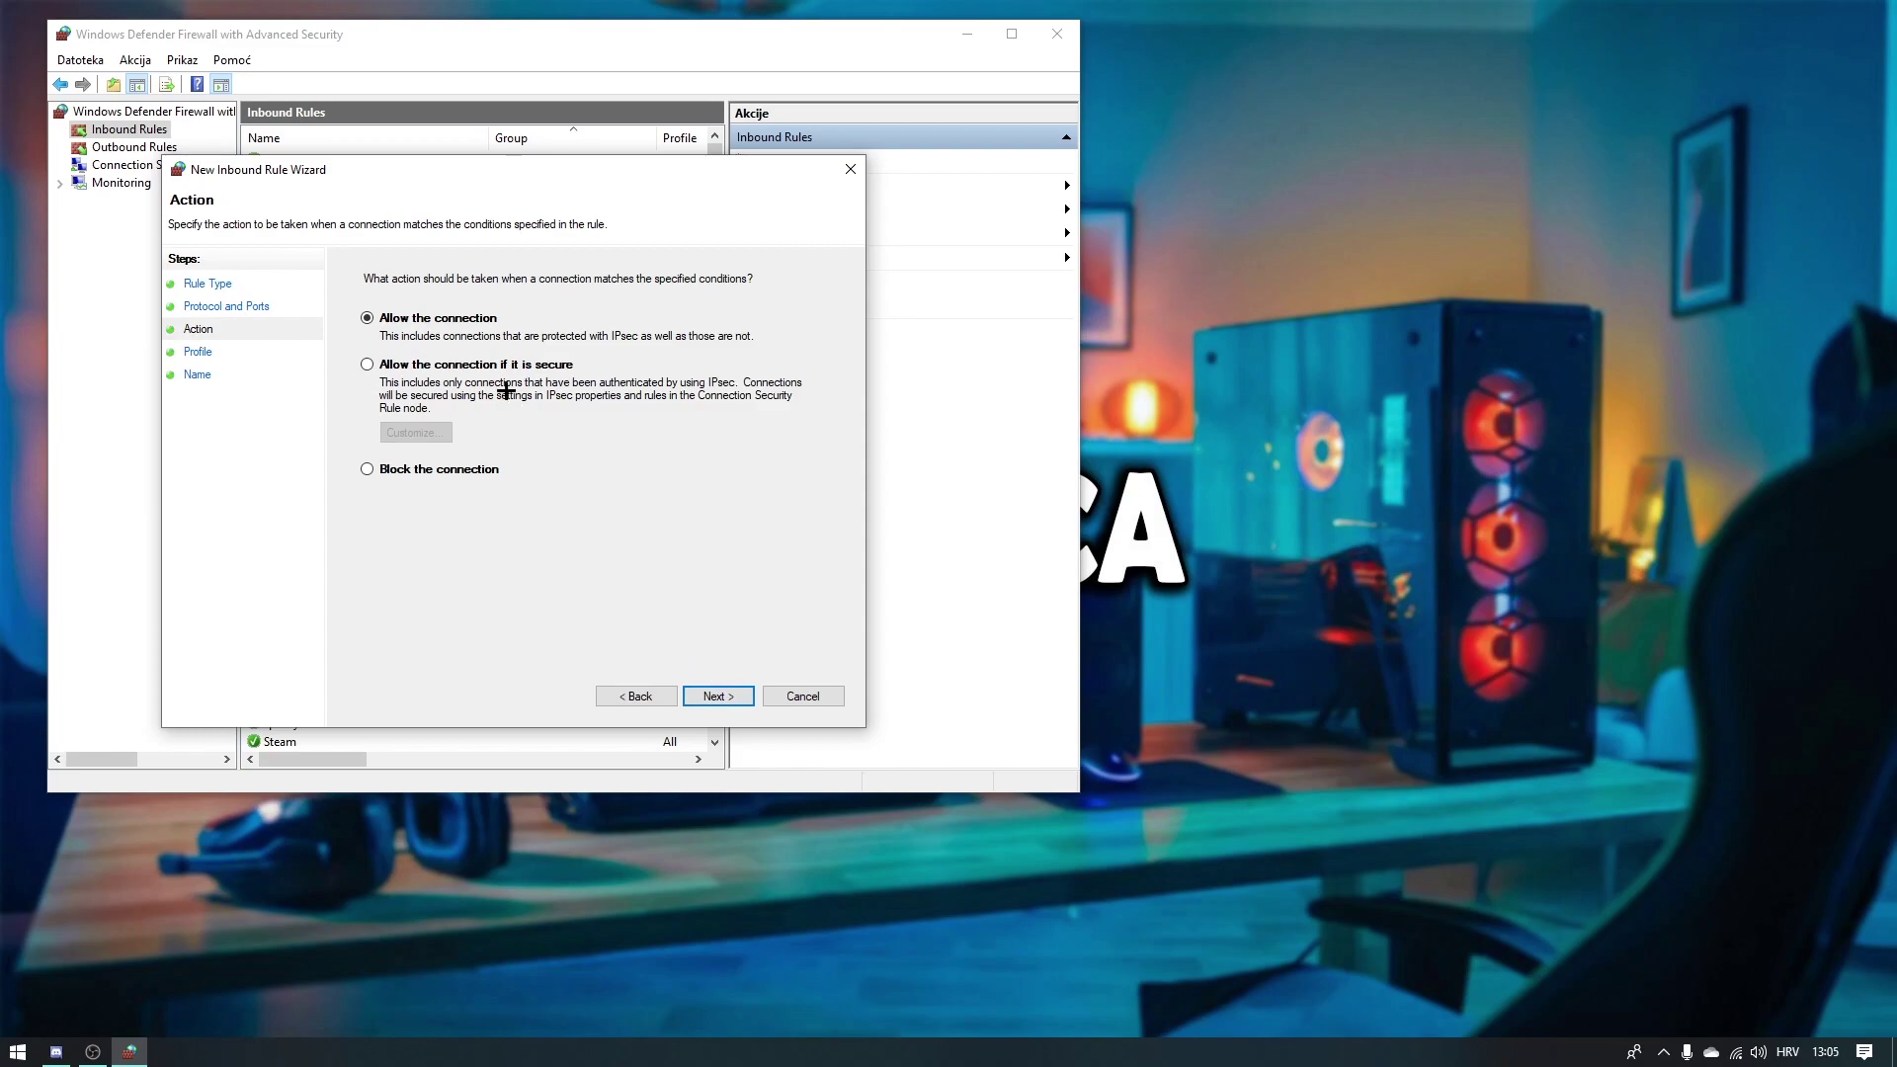
left_click(717, 699)
left_click(728, 706)
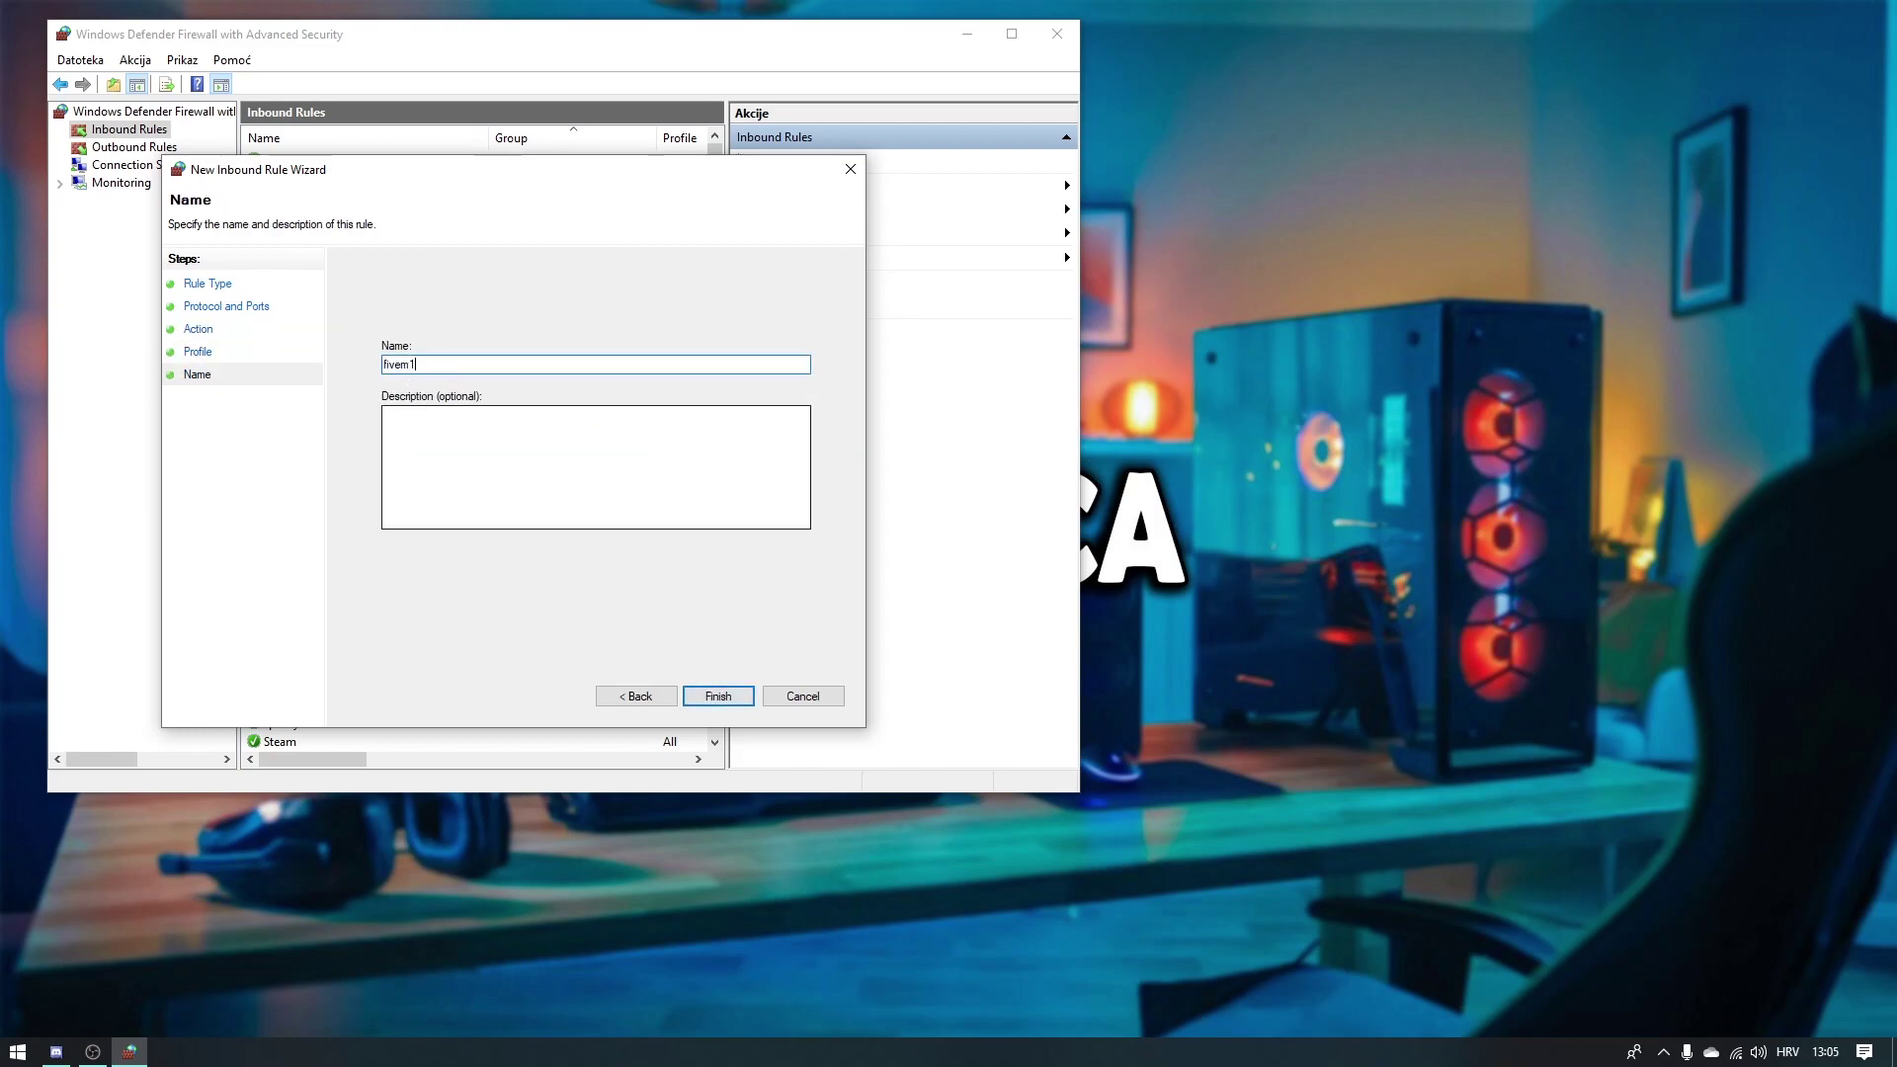
key("Return")
Step: Create inbound UDP port rule 'fivem2' for specific local ports, allowed on all profiles
left_click(790, 161)
left_click(423, 397)
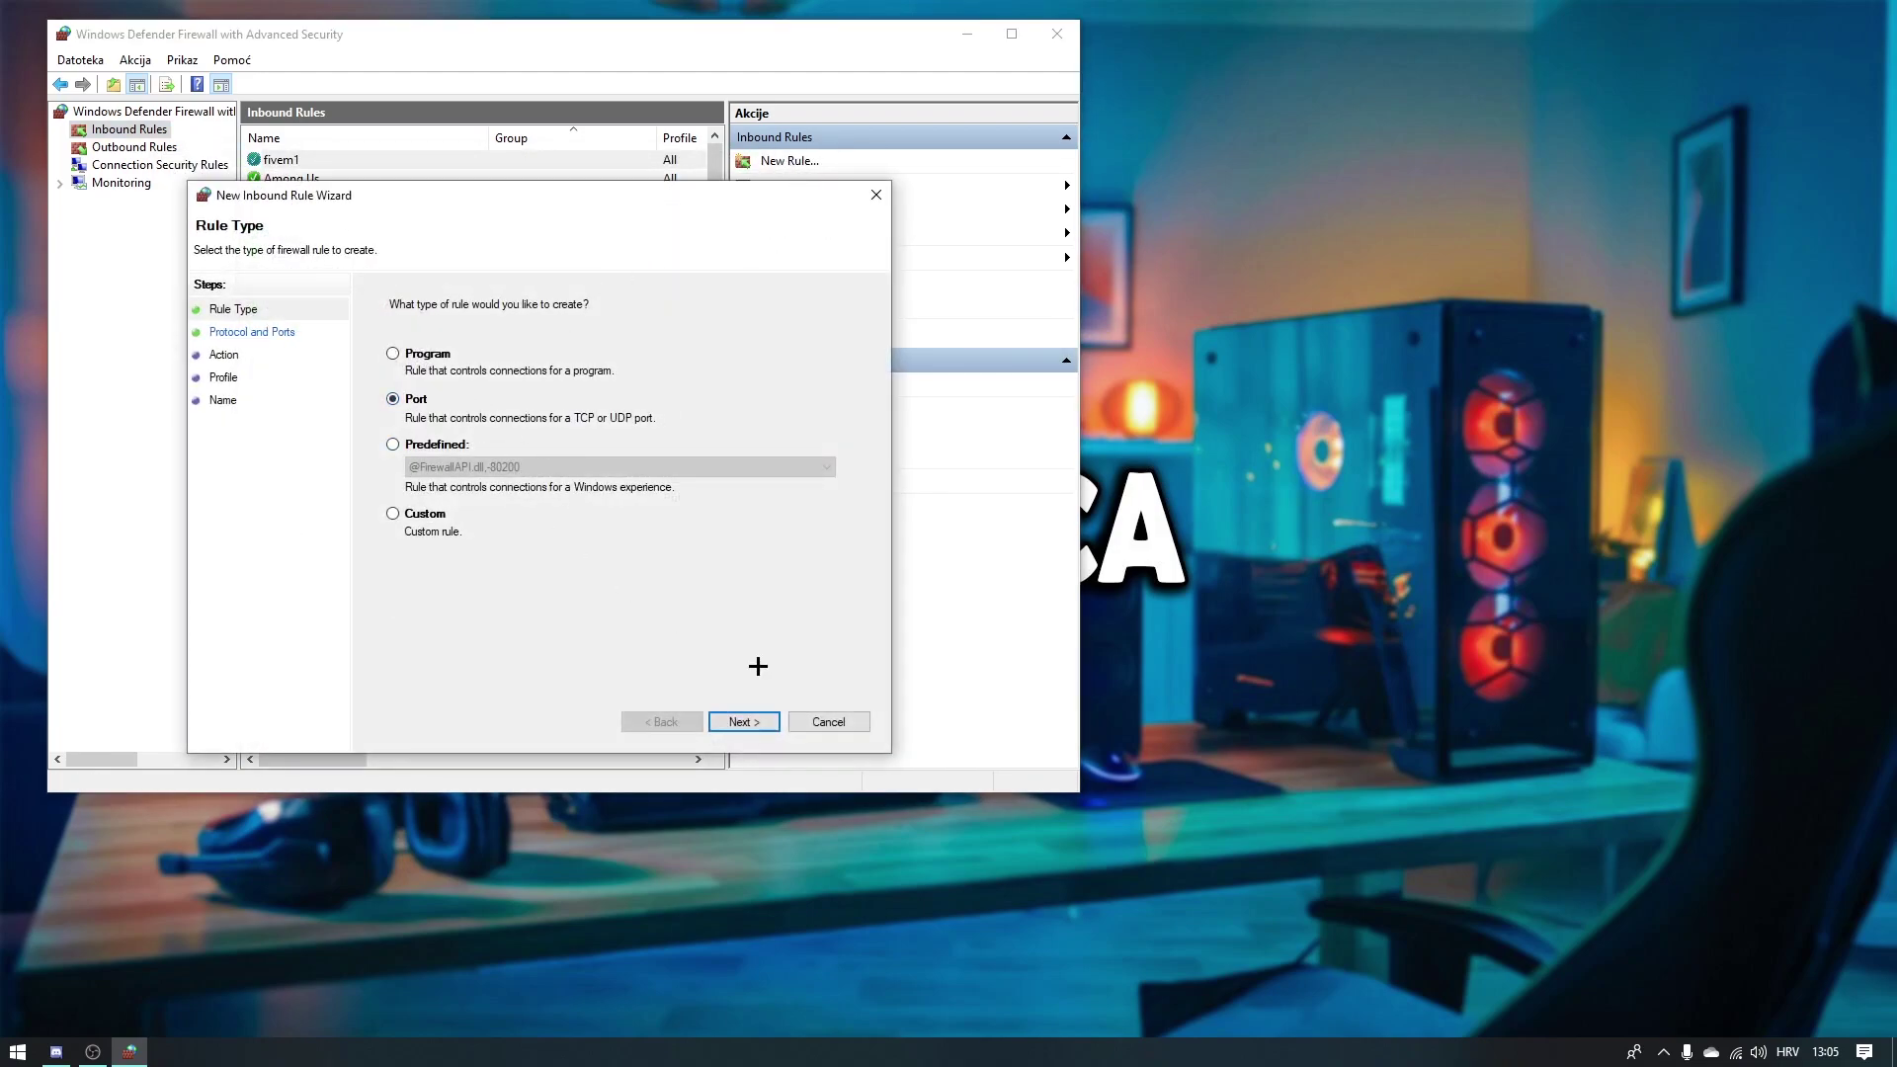
left_click(742, 721)
left_click(423, 357)
left_click(449, 436)
left_click(485, 461)
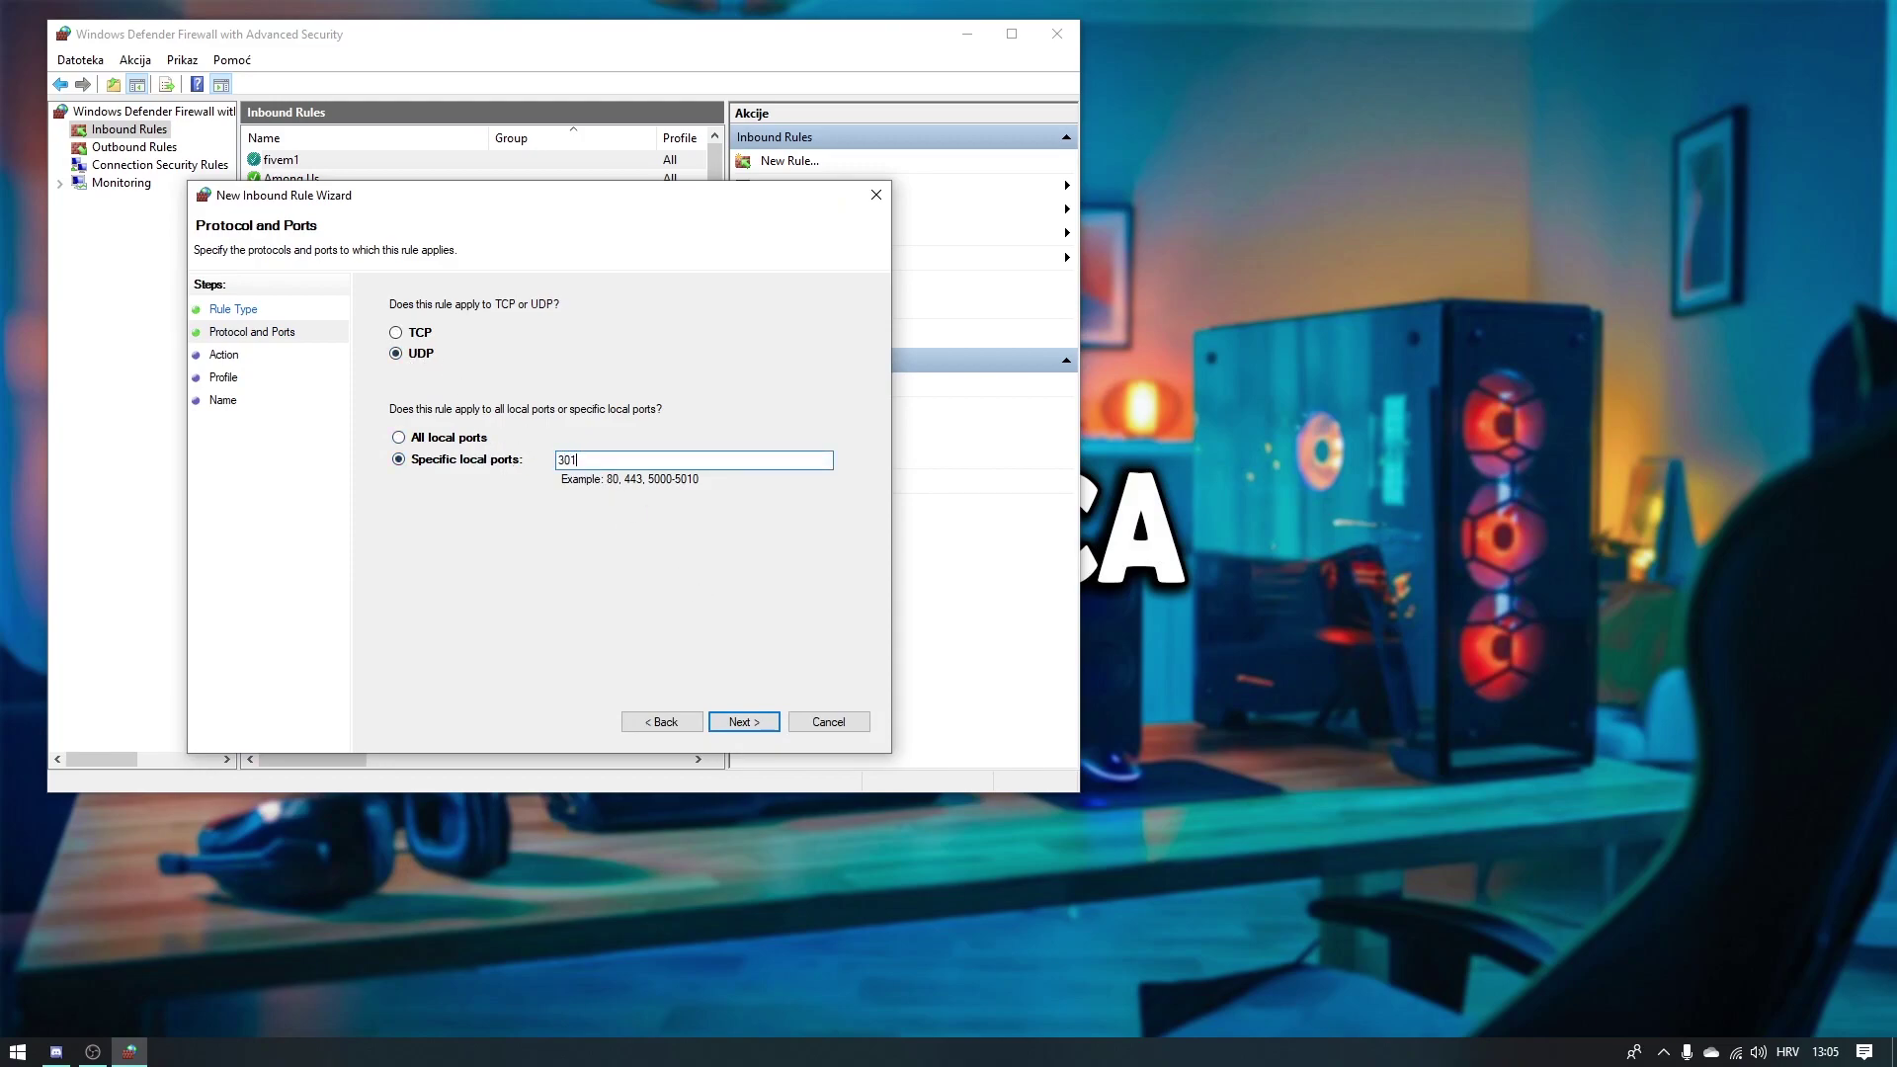
key("Return")
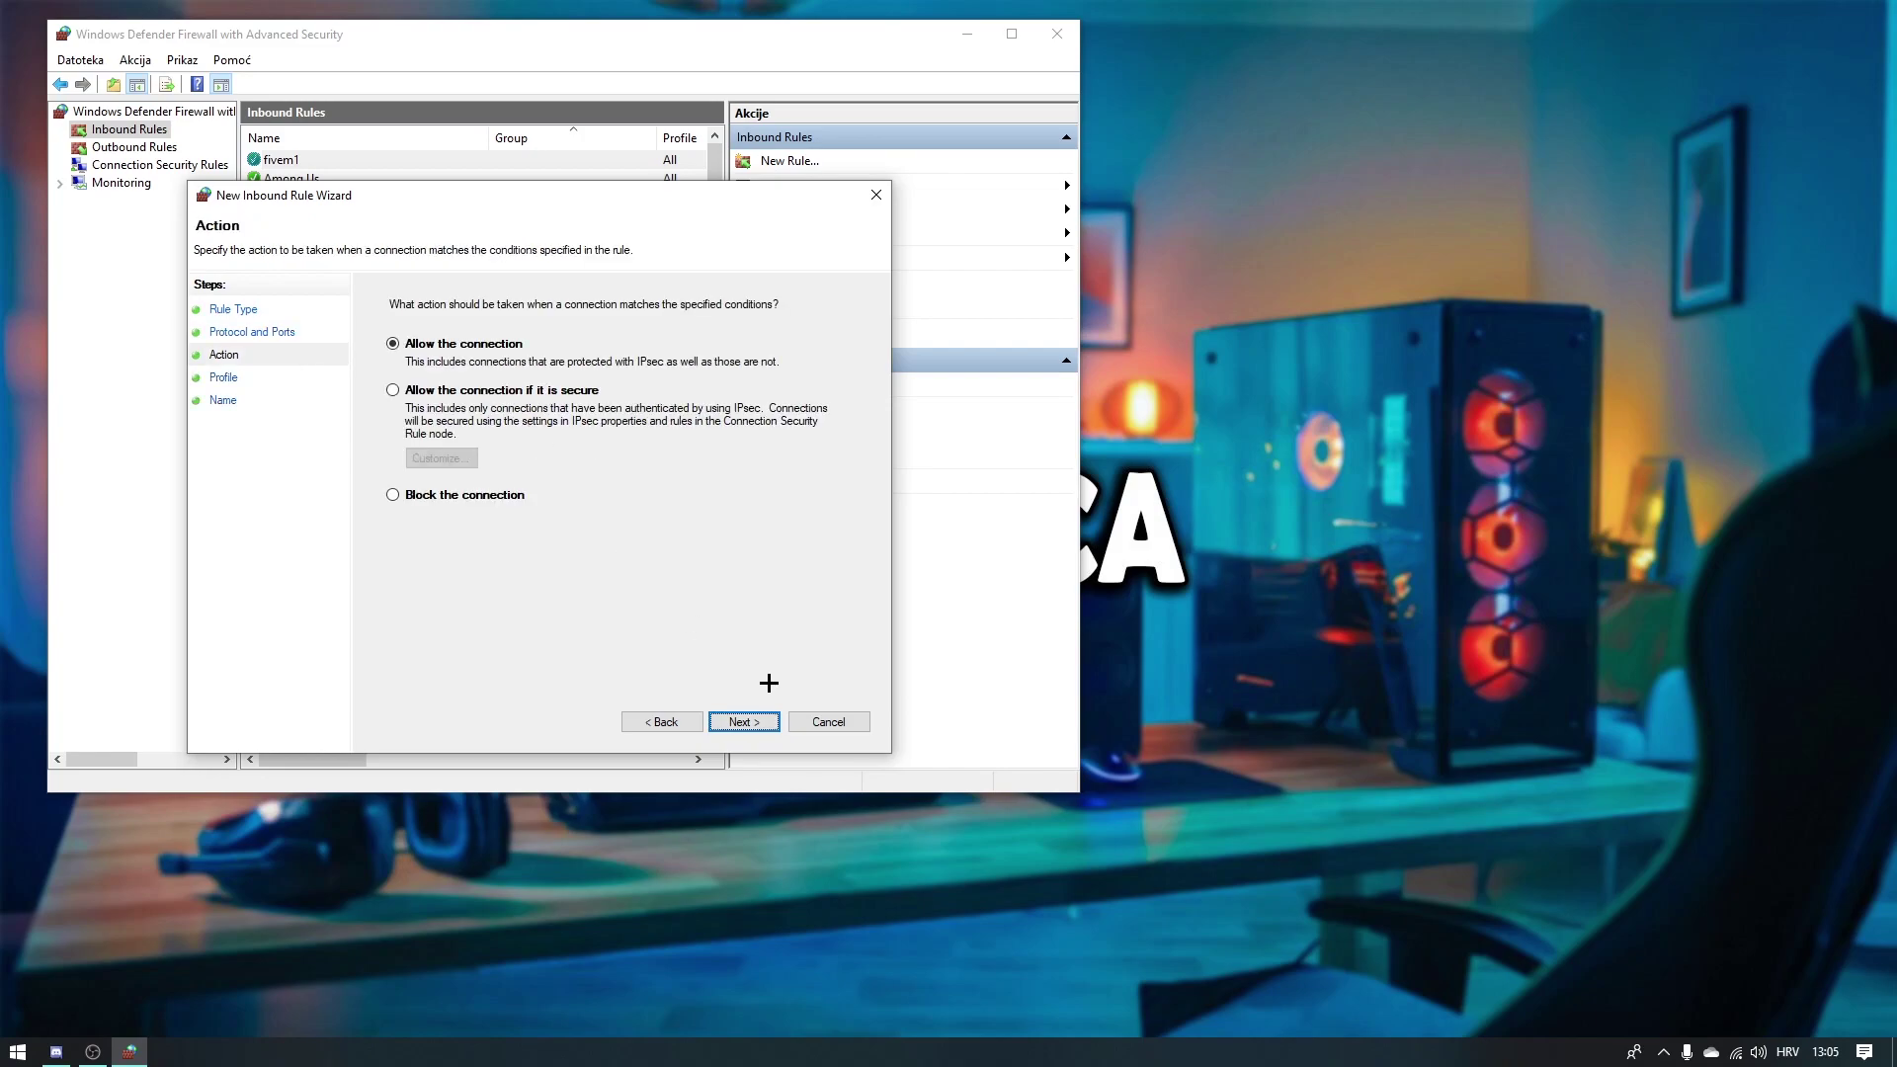
left_click(762, 721)
left_click(756, 721)
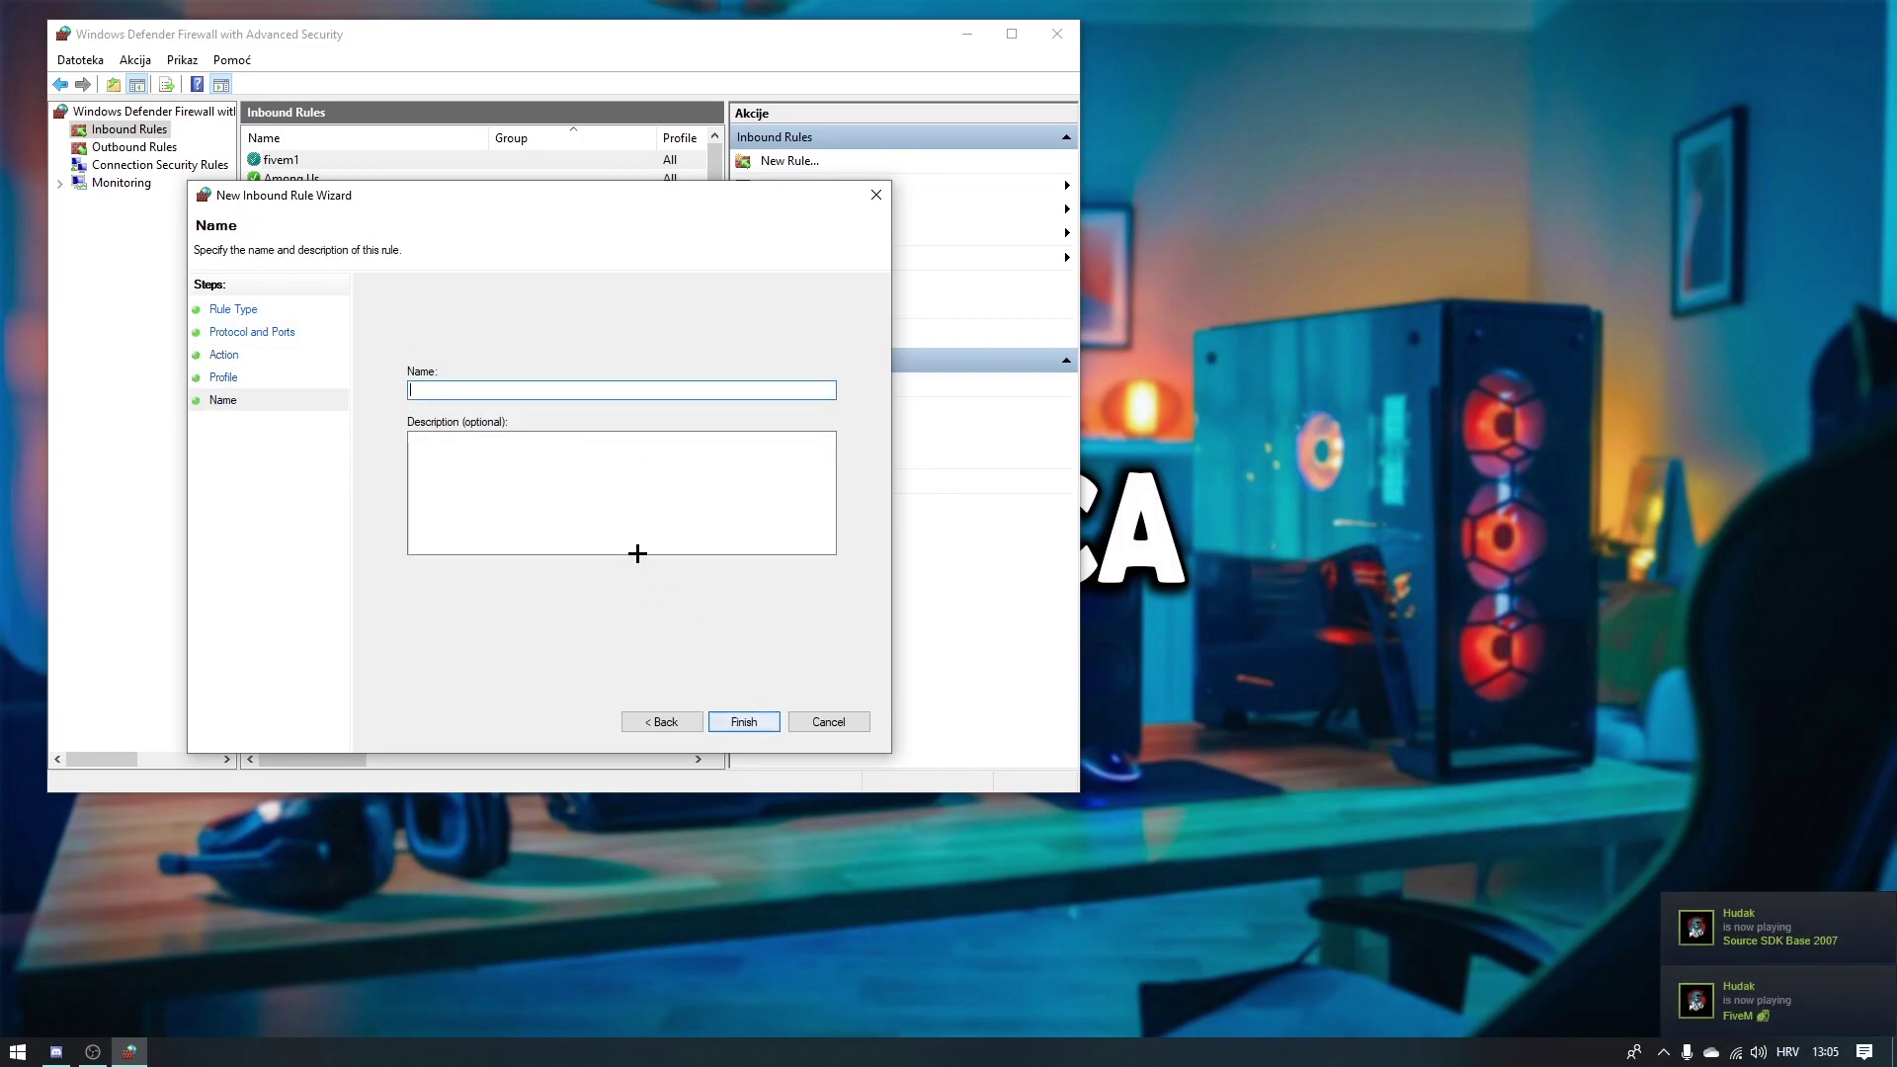
type("fivem2")
key("Return")
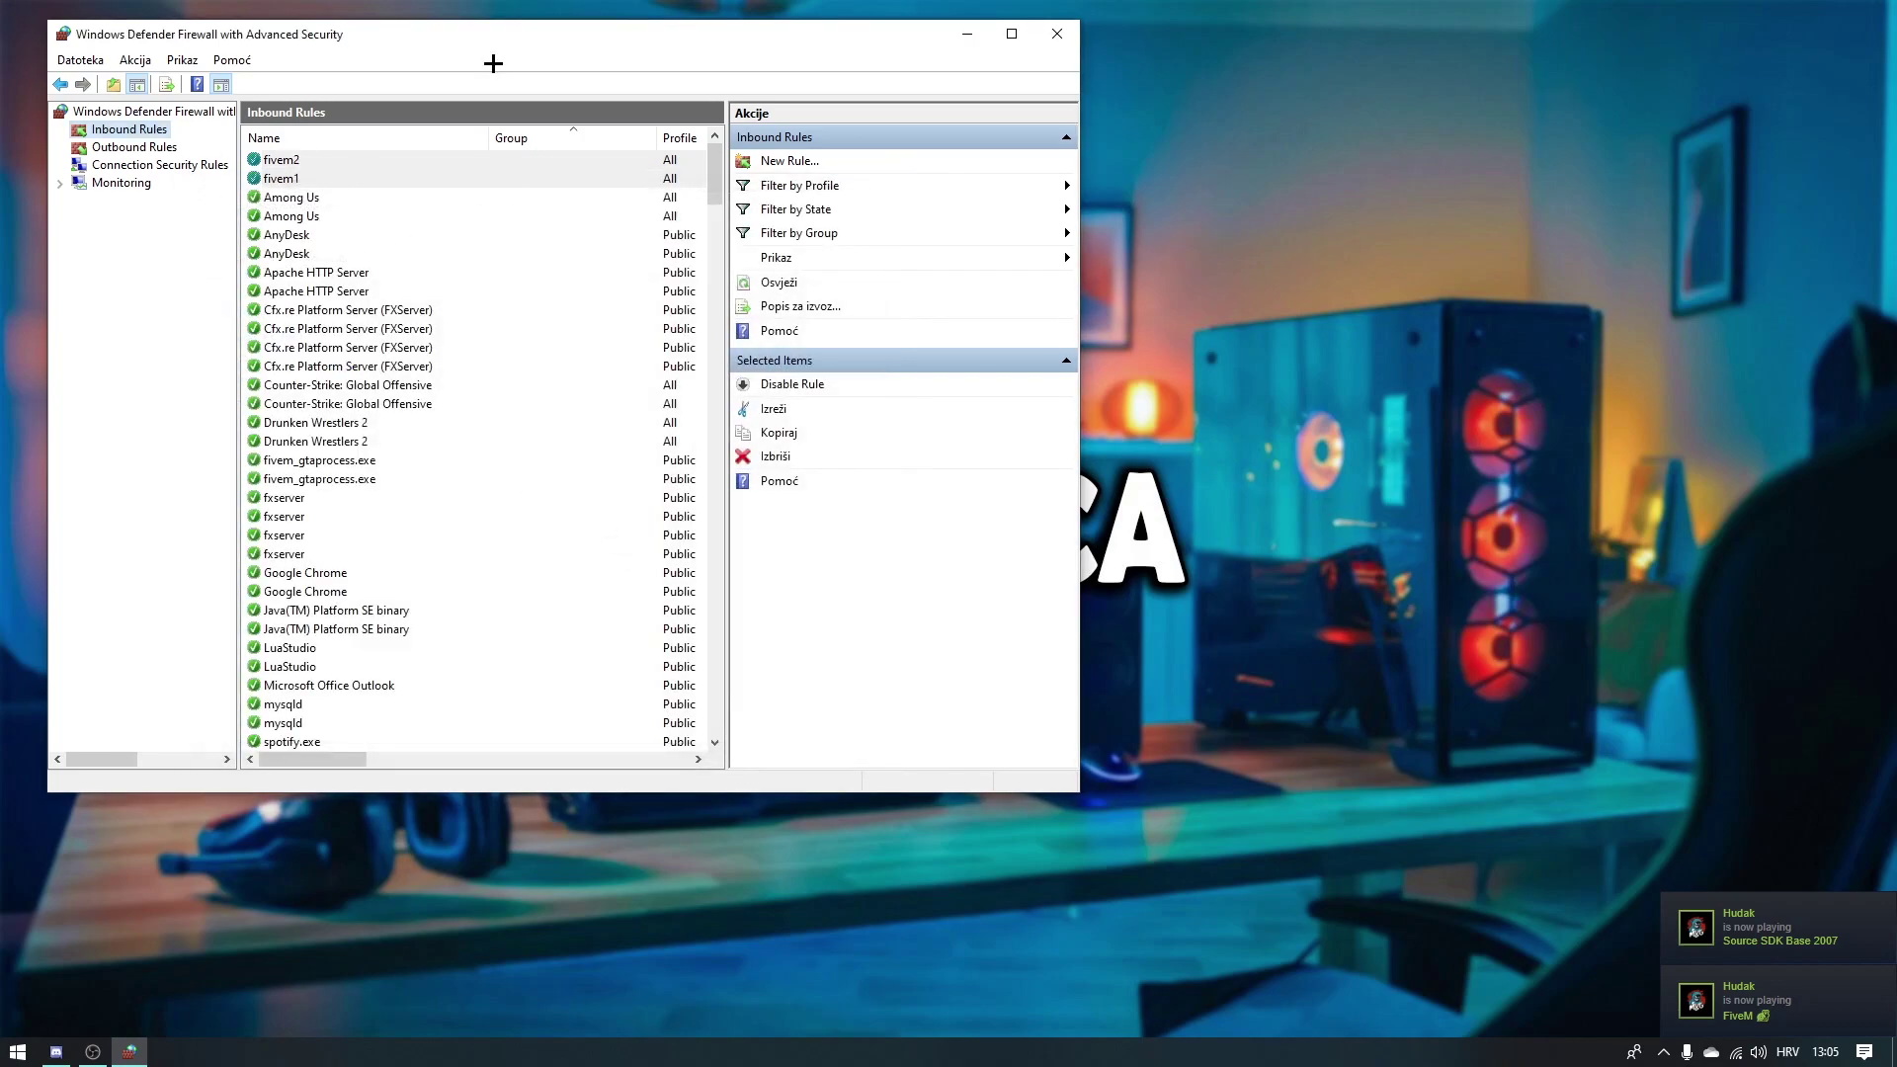
Step: Under Outbound Rules, create TCP port rule 'fivem1' for a specific remote port, allowing the connection
left_click(138, 147)
left_click(790, 161)
left_click(419, 425)
left_click(771, 746)
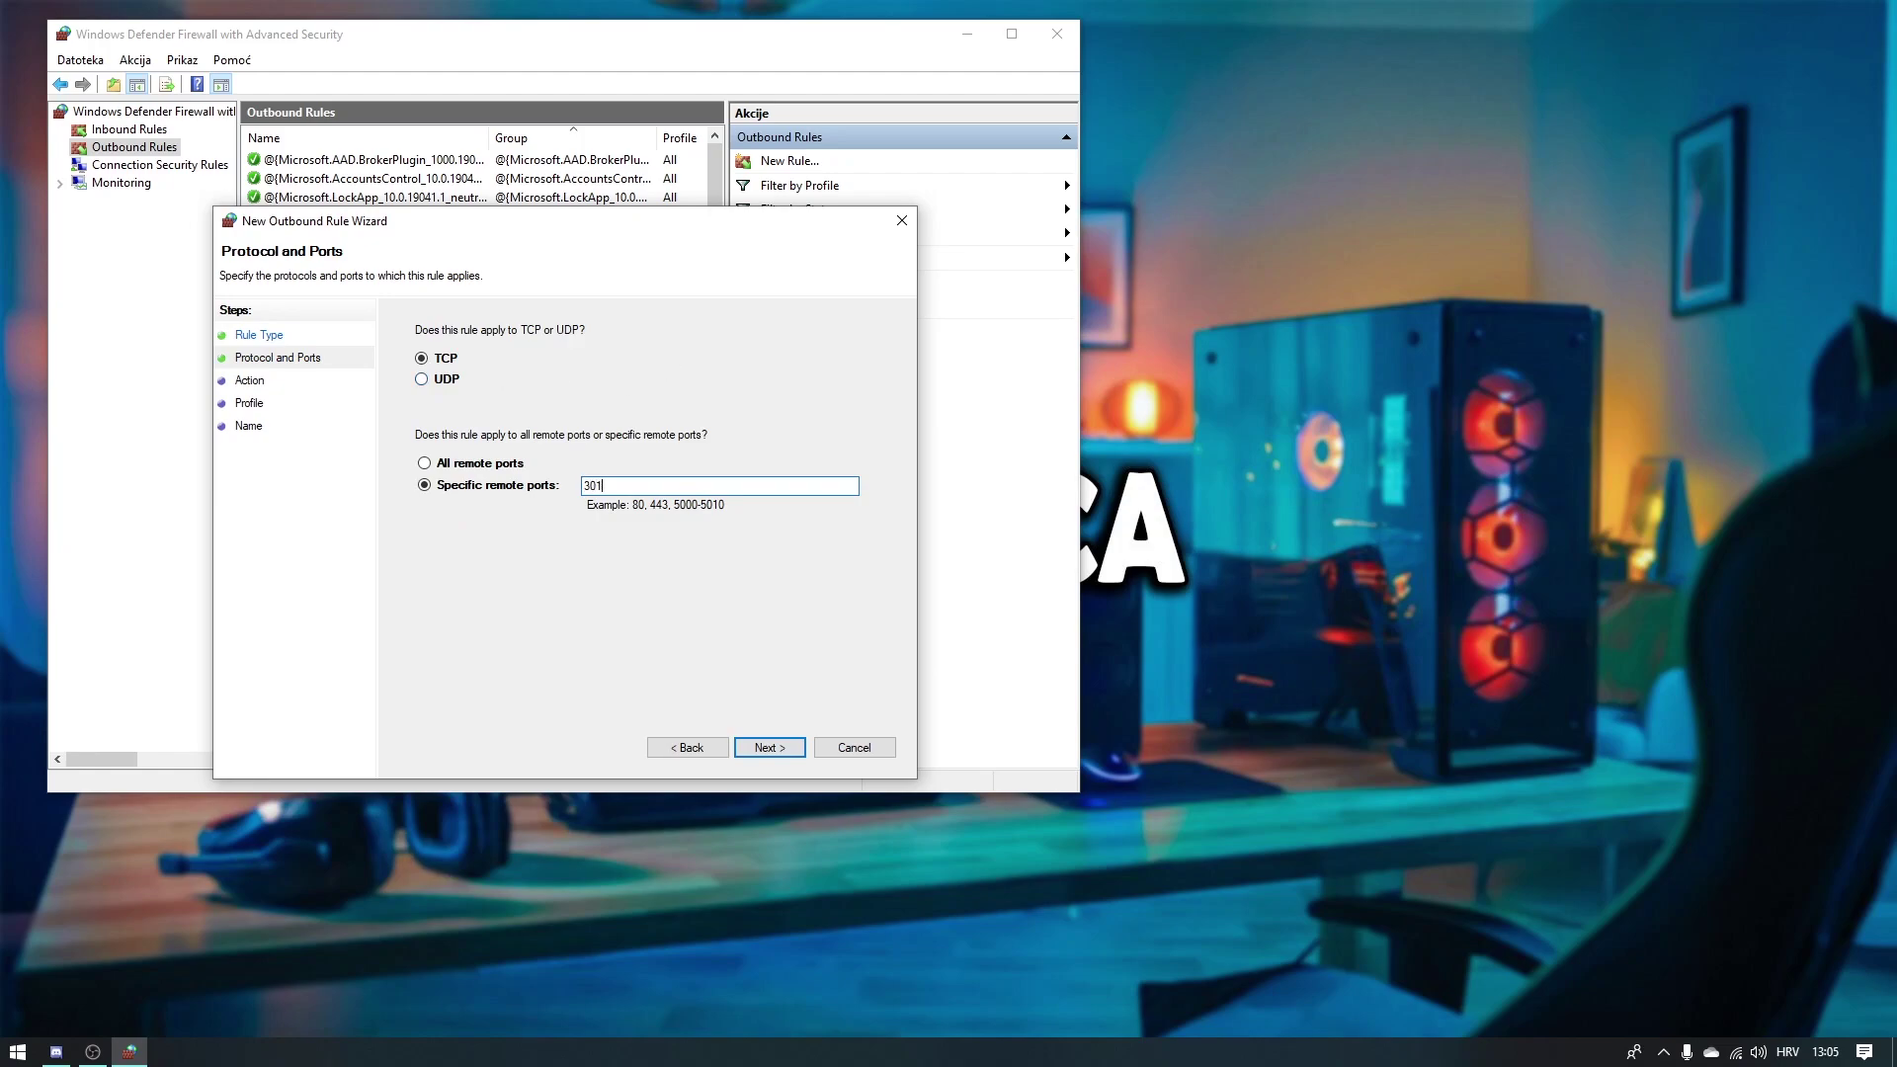
key("Return")
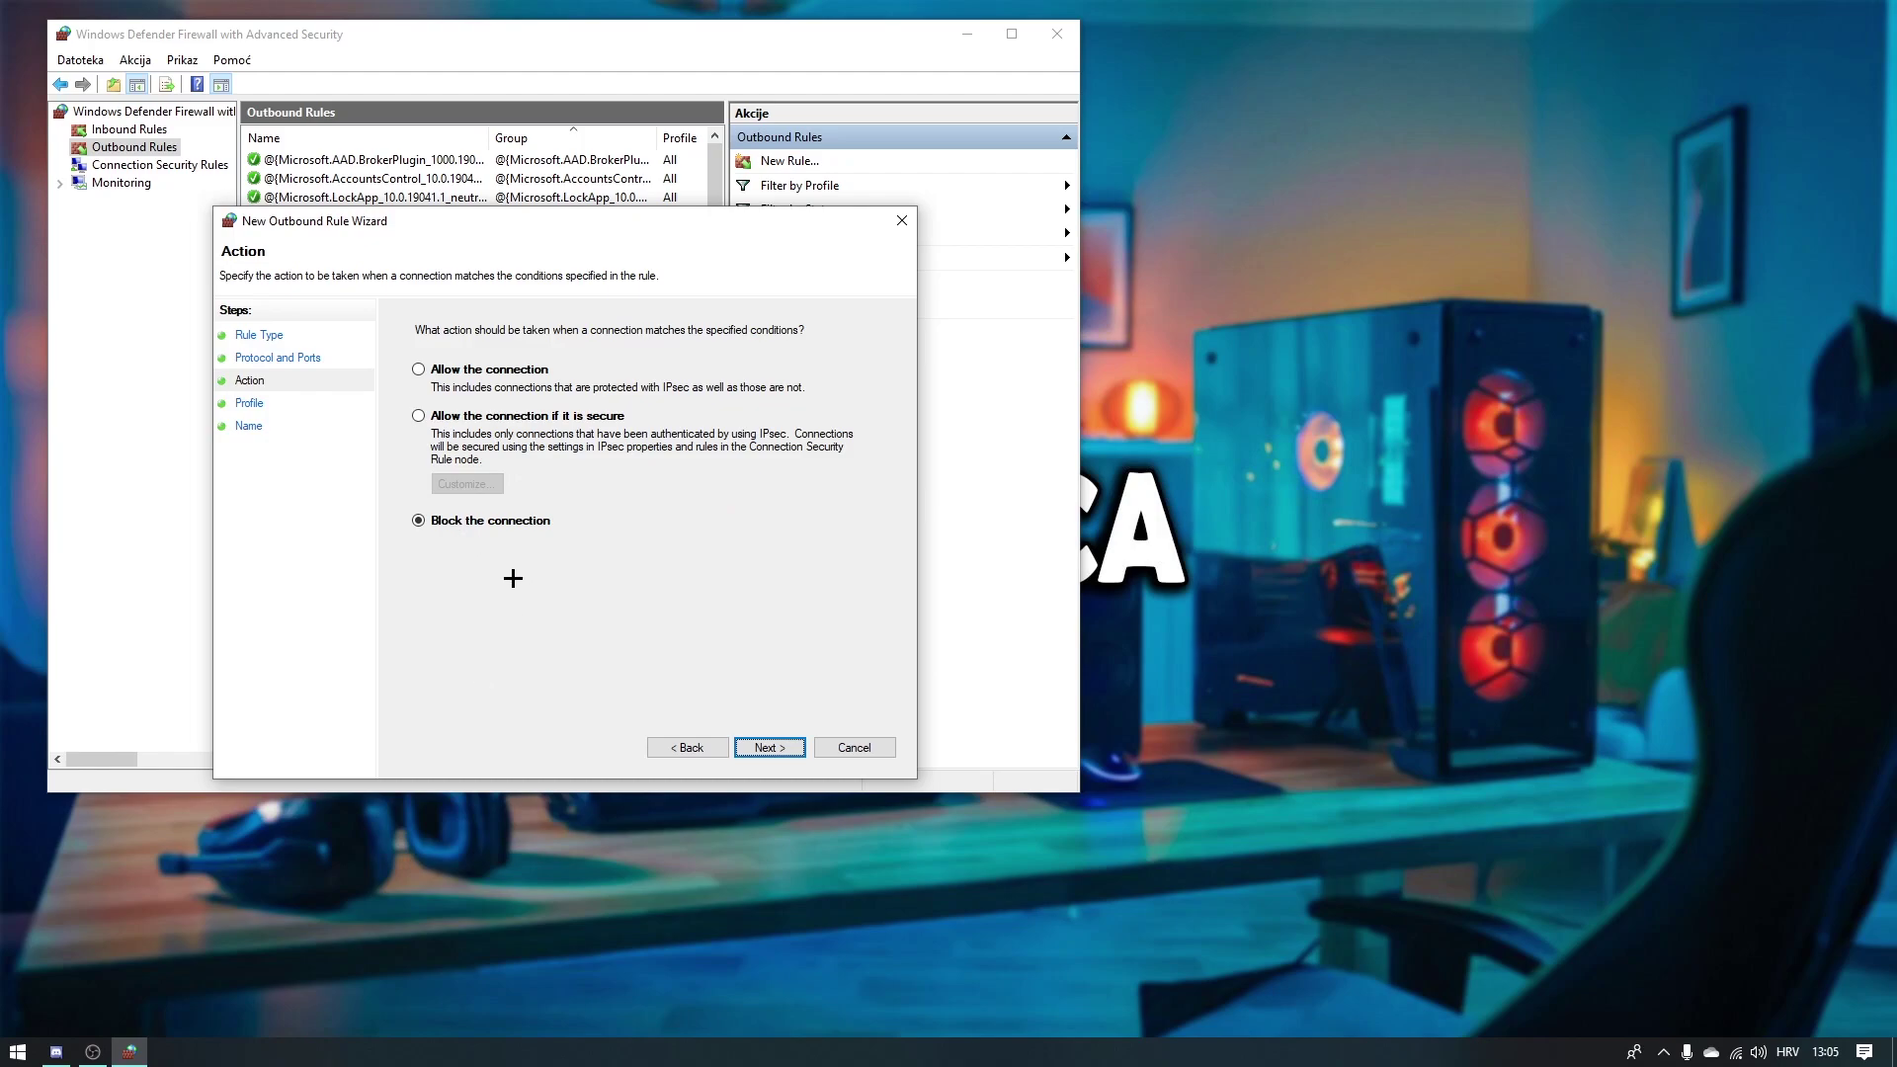
left_click(423, 370)
left_click(796, 741)
left_click(764, 753)
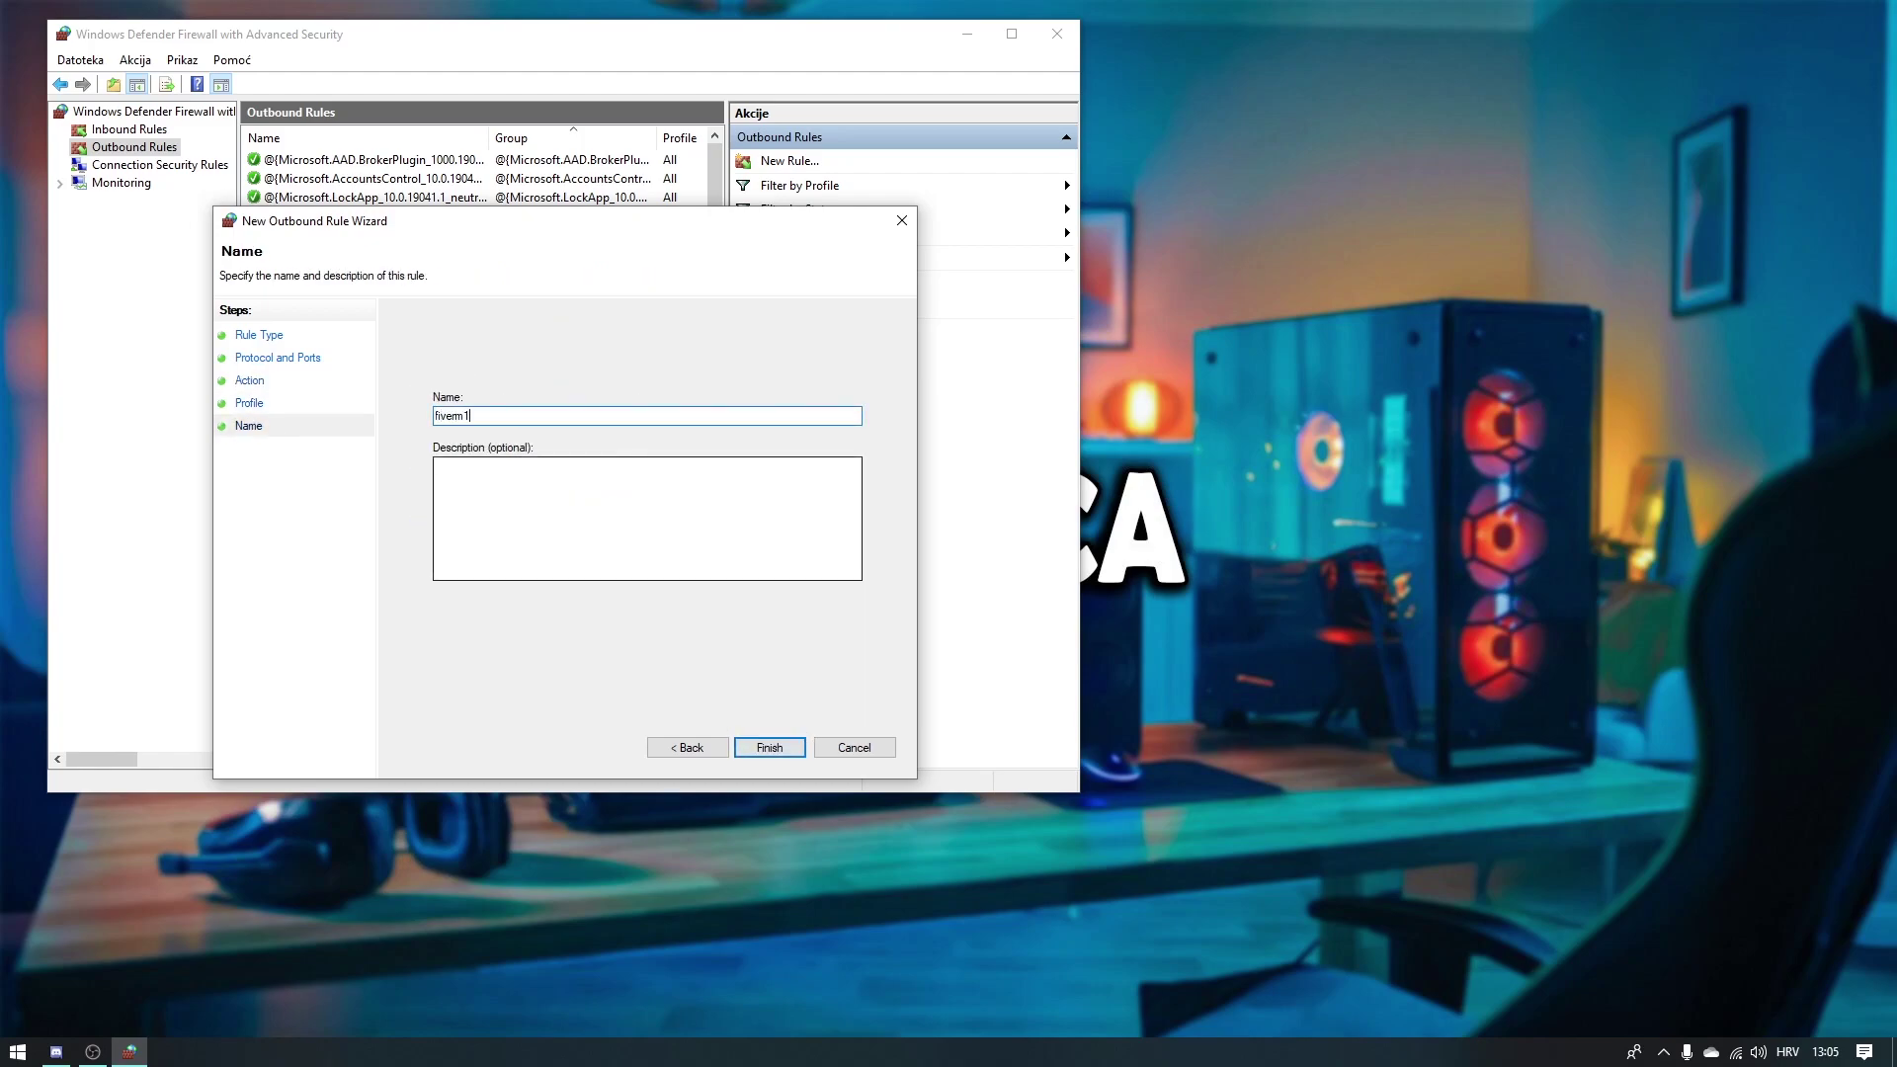
type("fivem1")
key("Return")
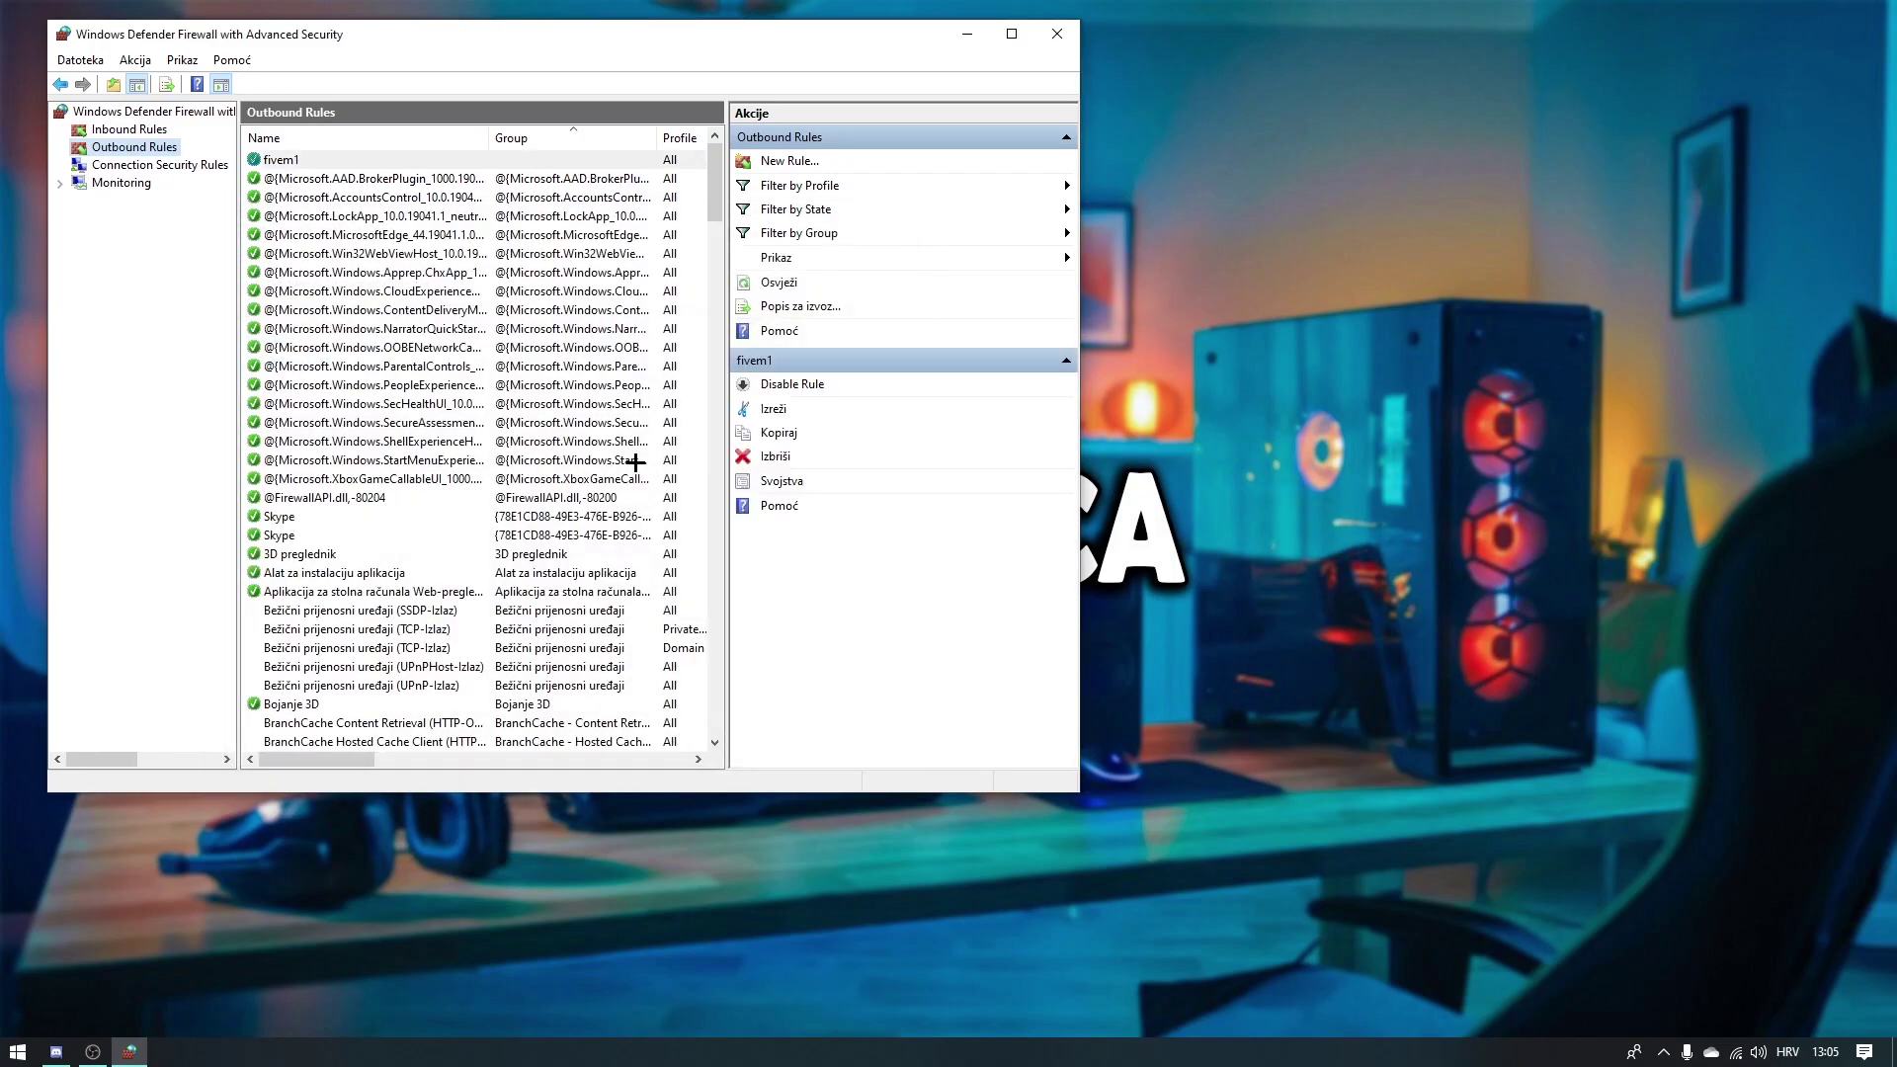
Step: Begin a new outbound port rule for UDP on remote port 30120
left_click(773, 164)
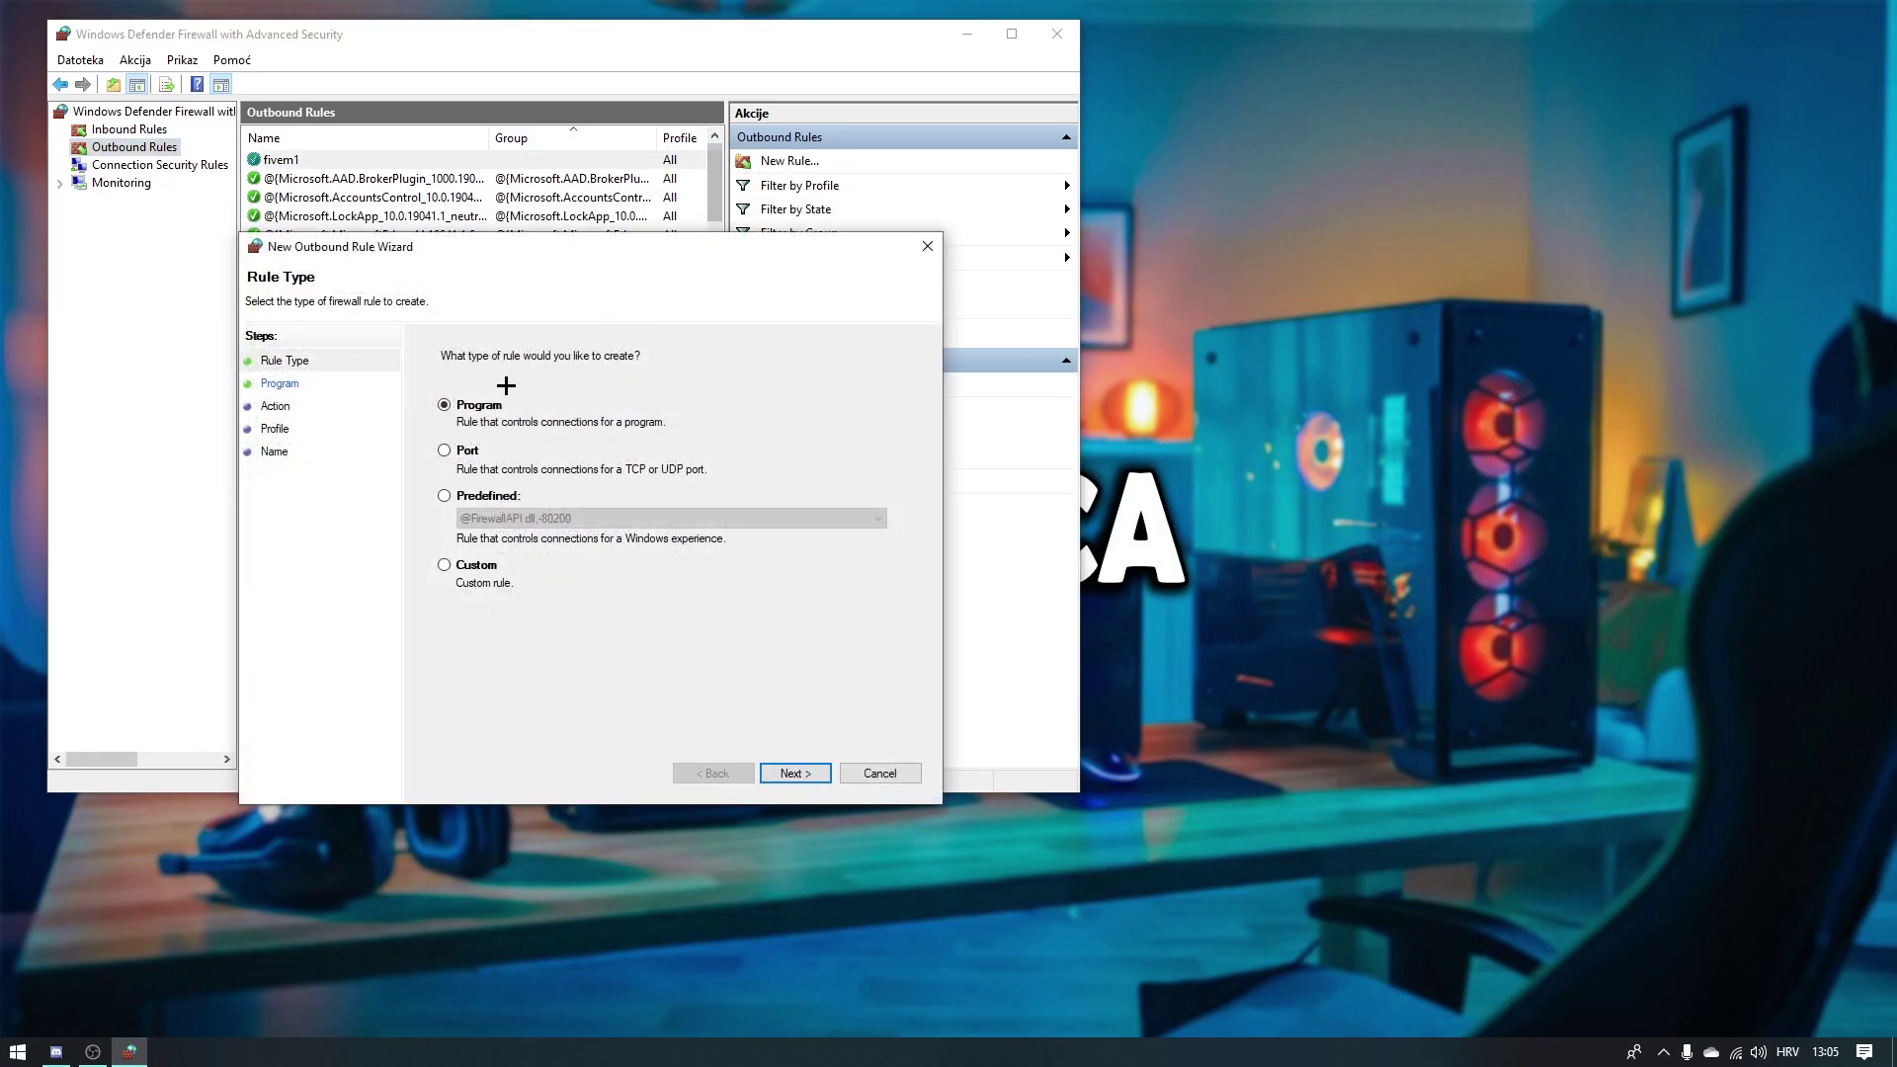
left_click(445, 450)
left_click(791, 773)
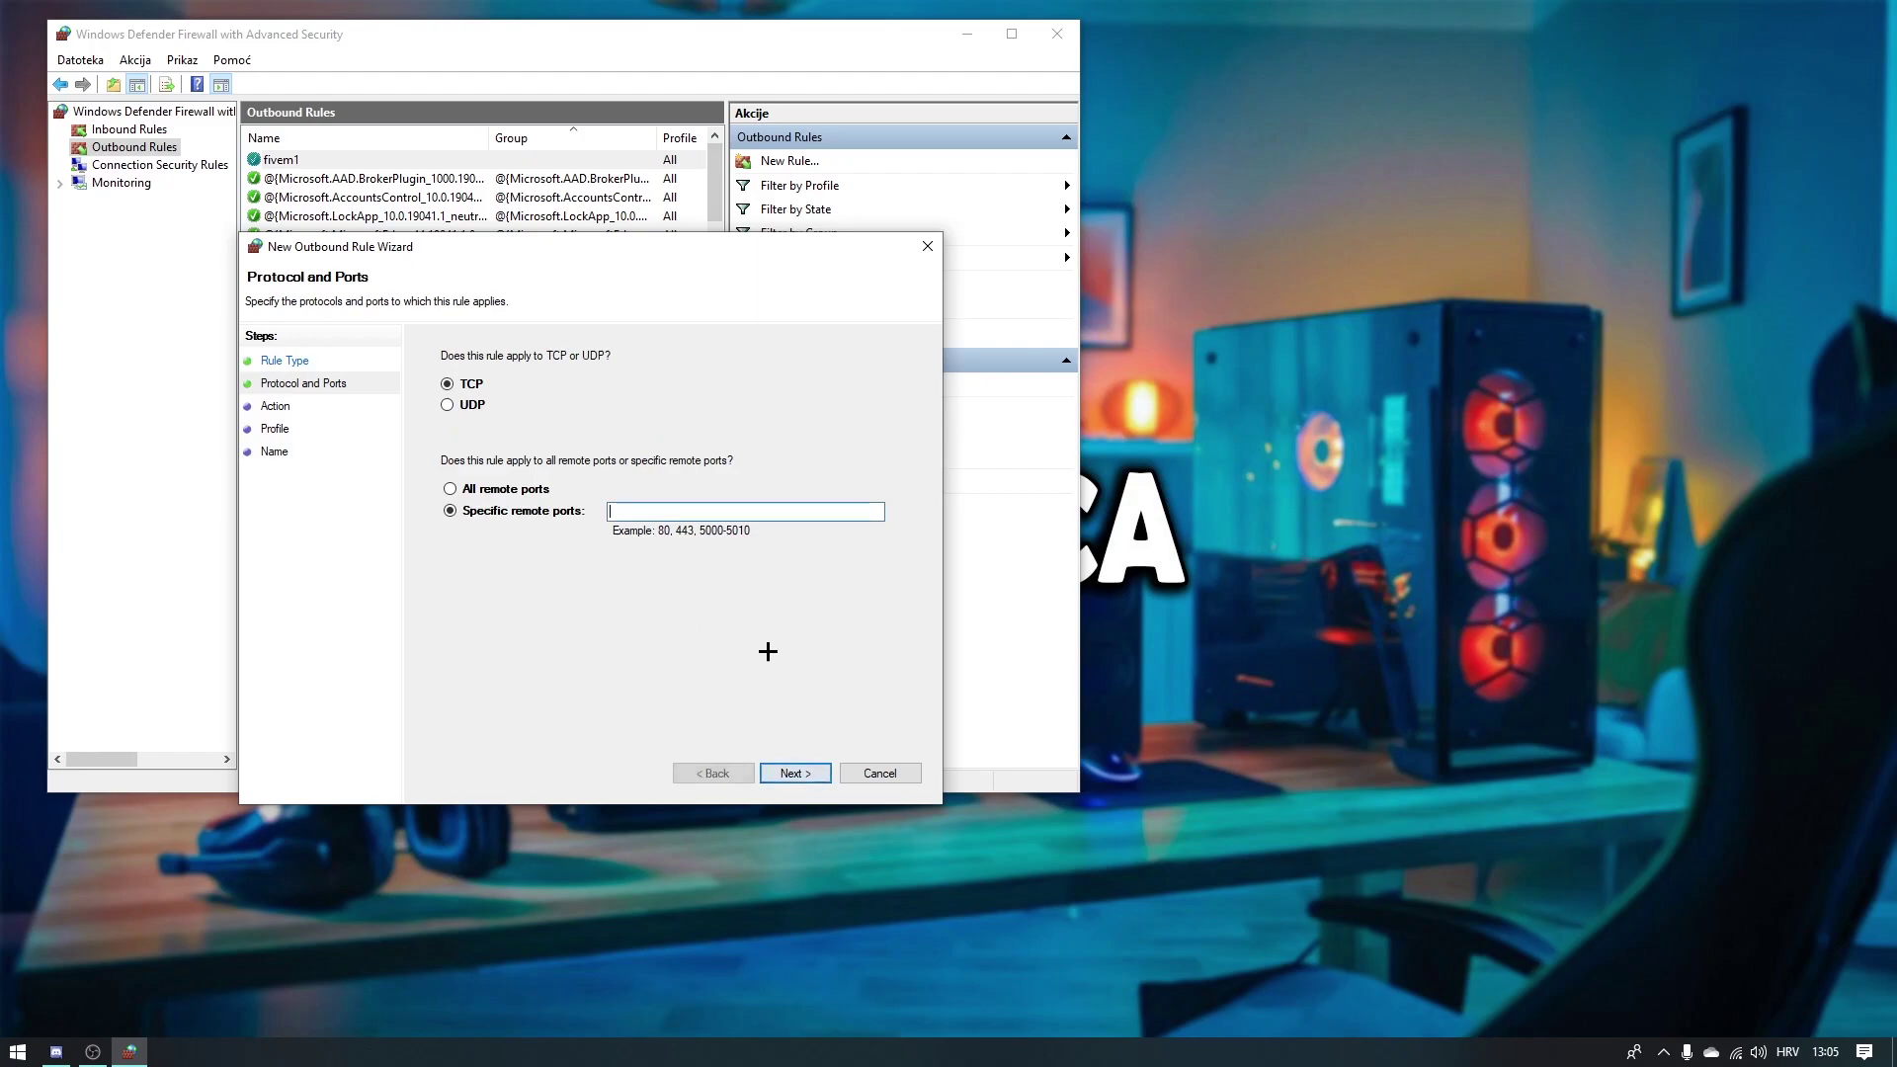
left_click(471, 407)
left_click(621, 511)
type("f0120")
key("Return")
Step: Allow the connection on all profiles, name the rule fivem2, and close the firewall console
left_click(500, 397)
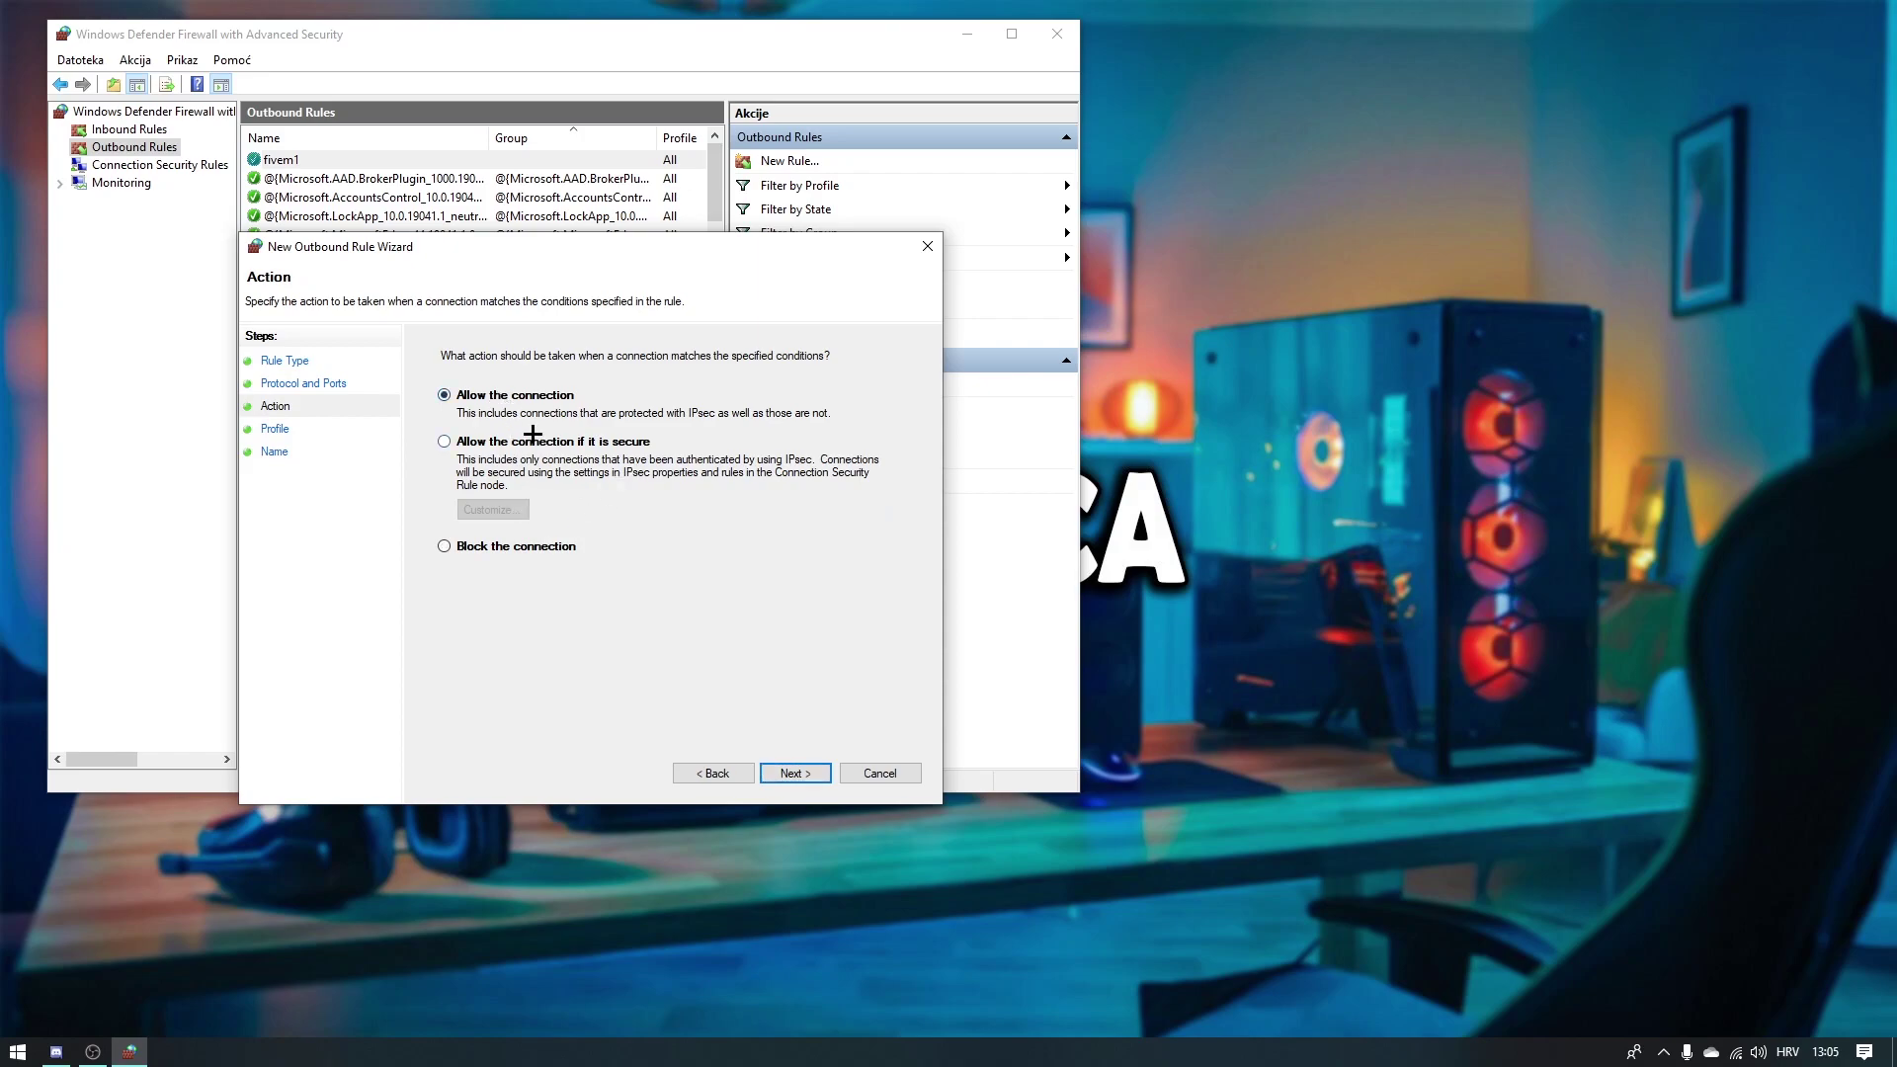
left_click(788, 773)
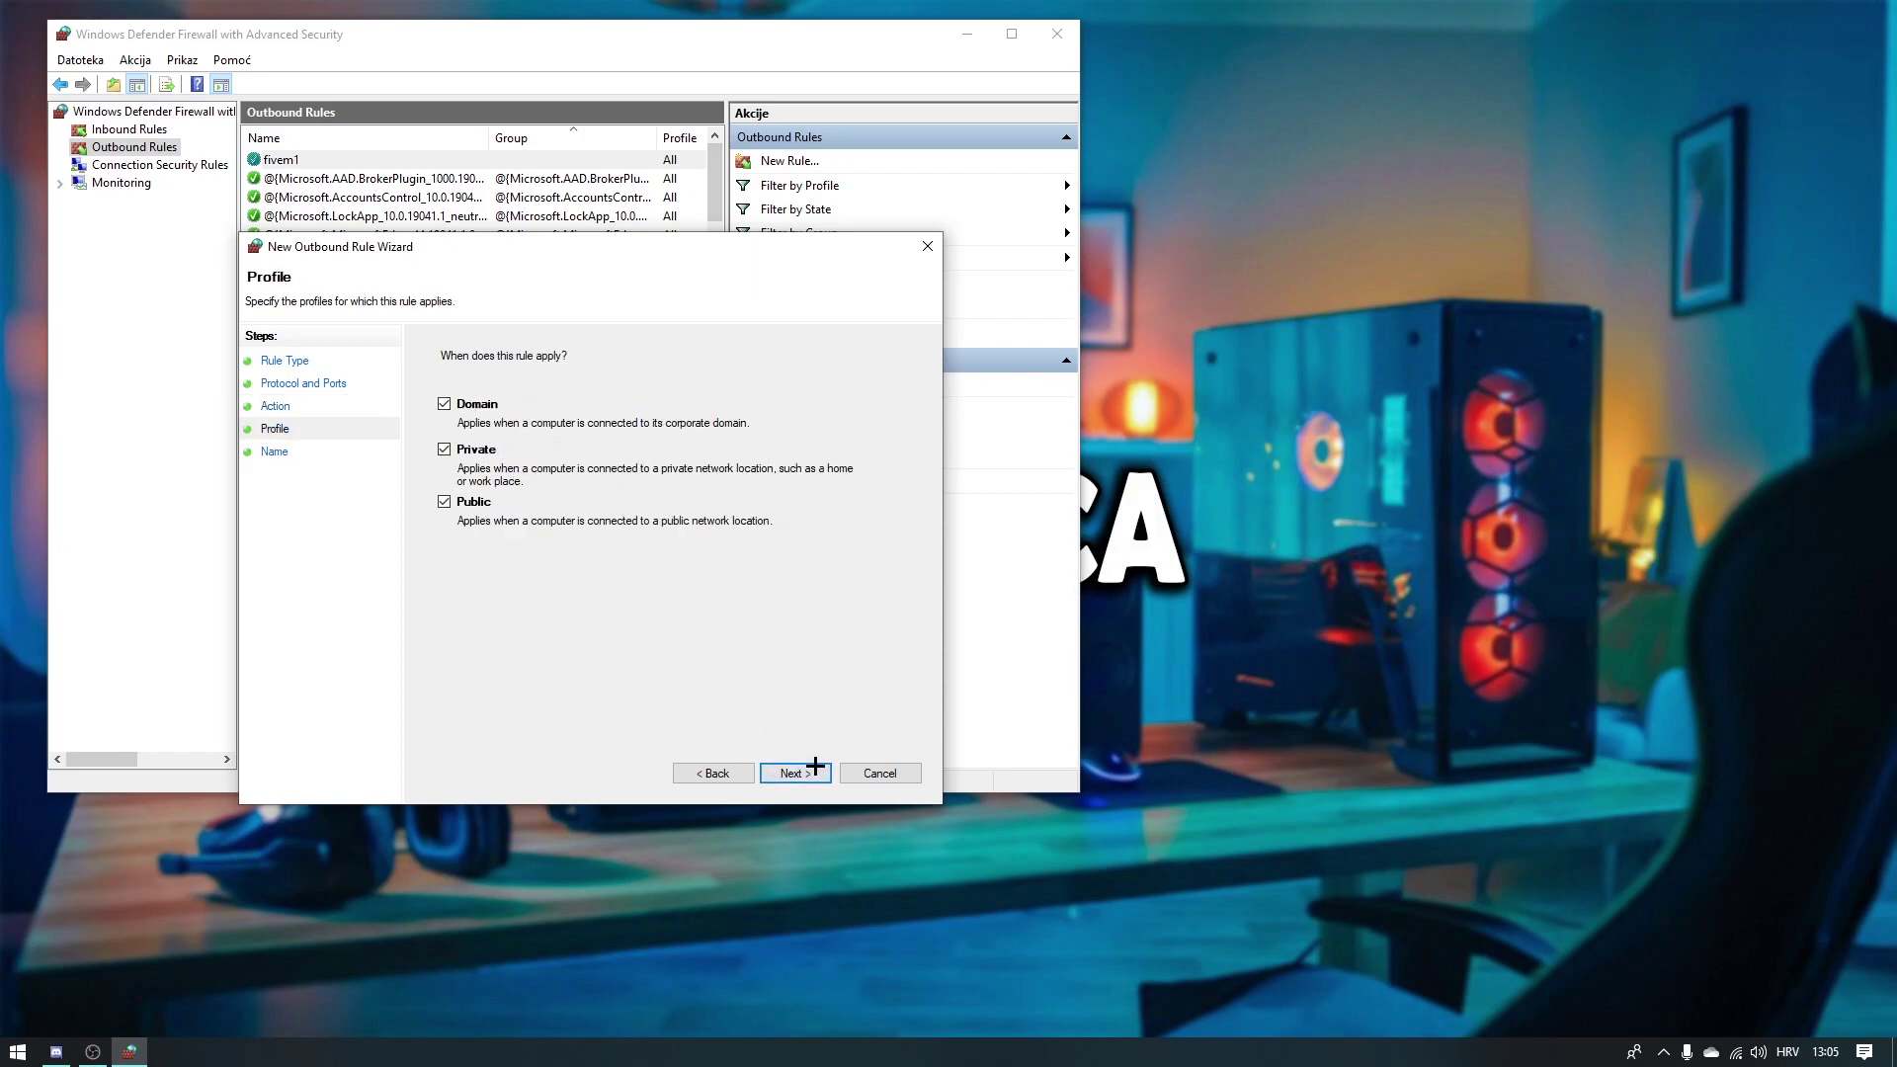
left_click(801, 771)
type("fivem2")
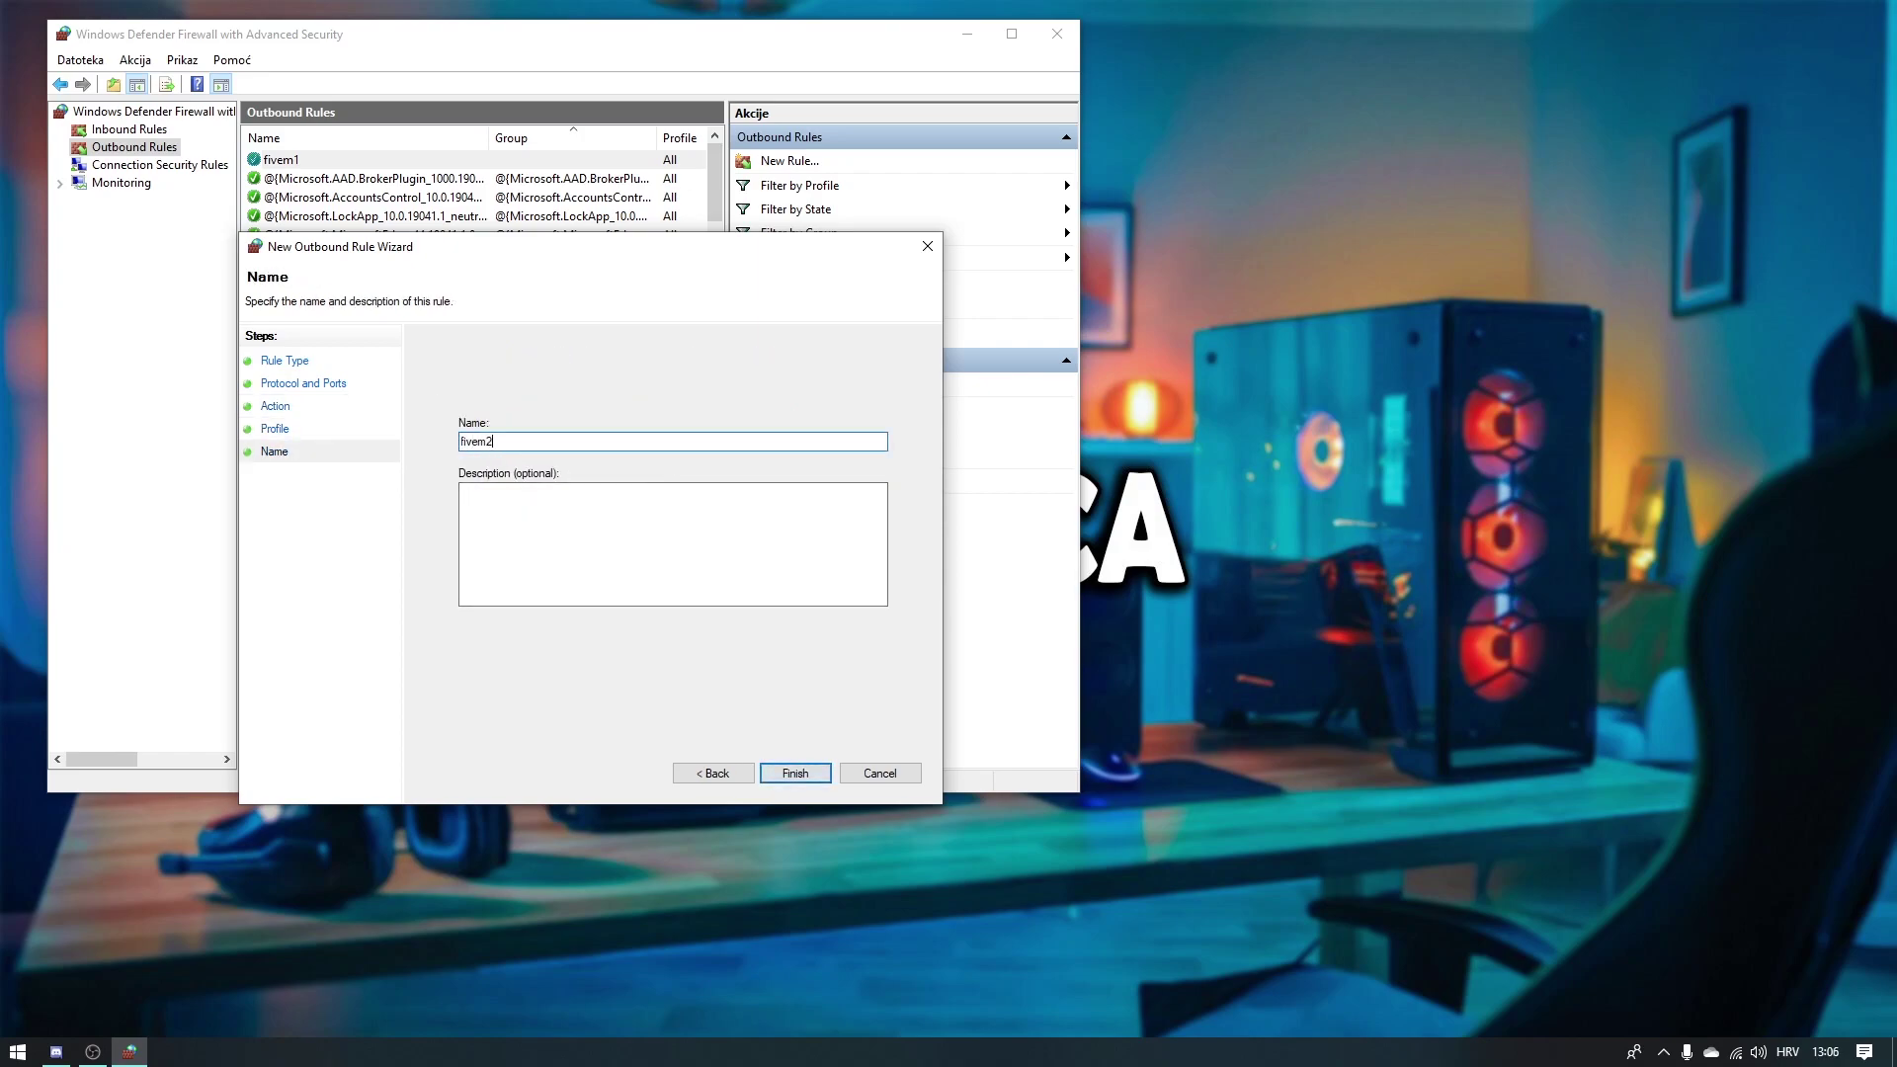
key("Return")
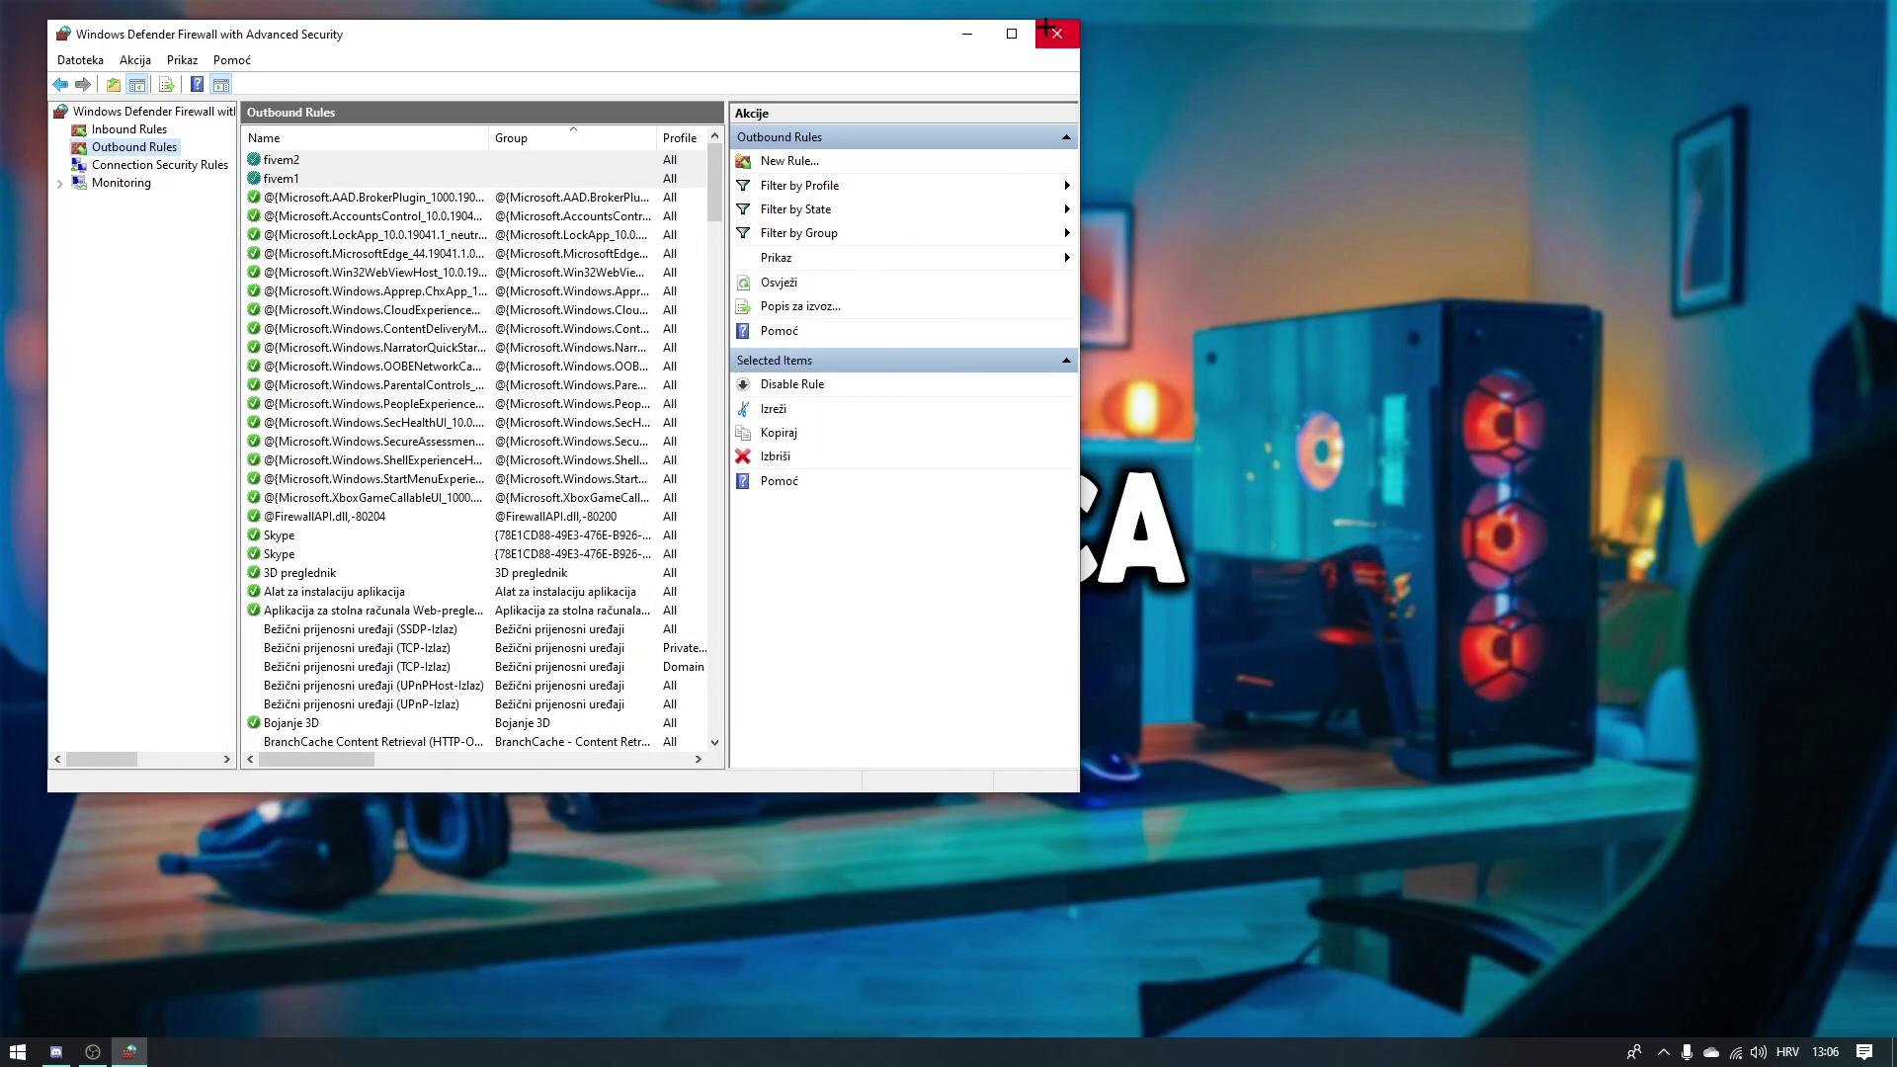
left_click(1056, 34)
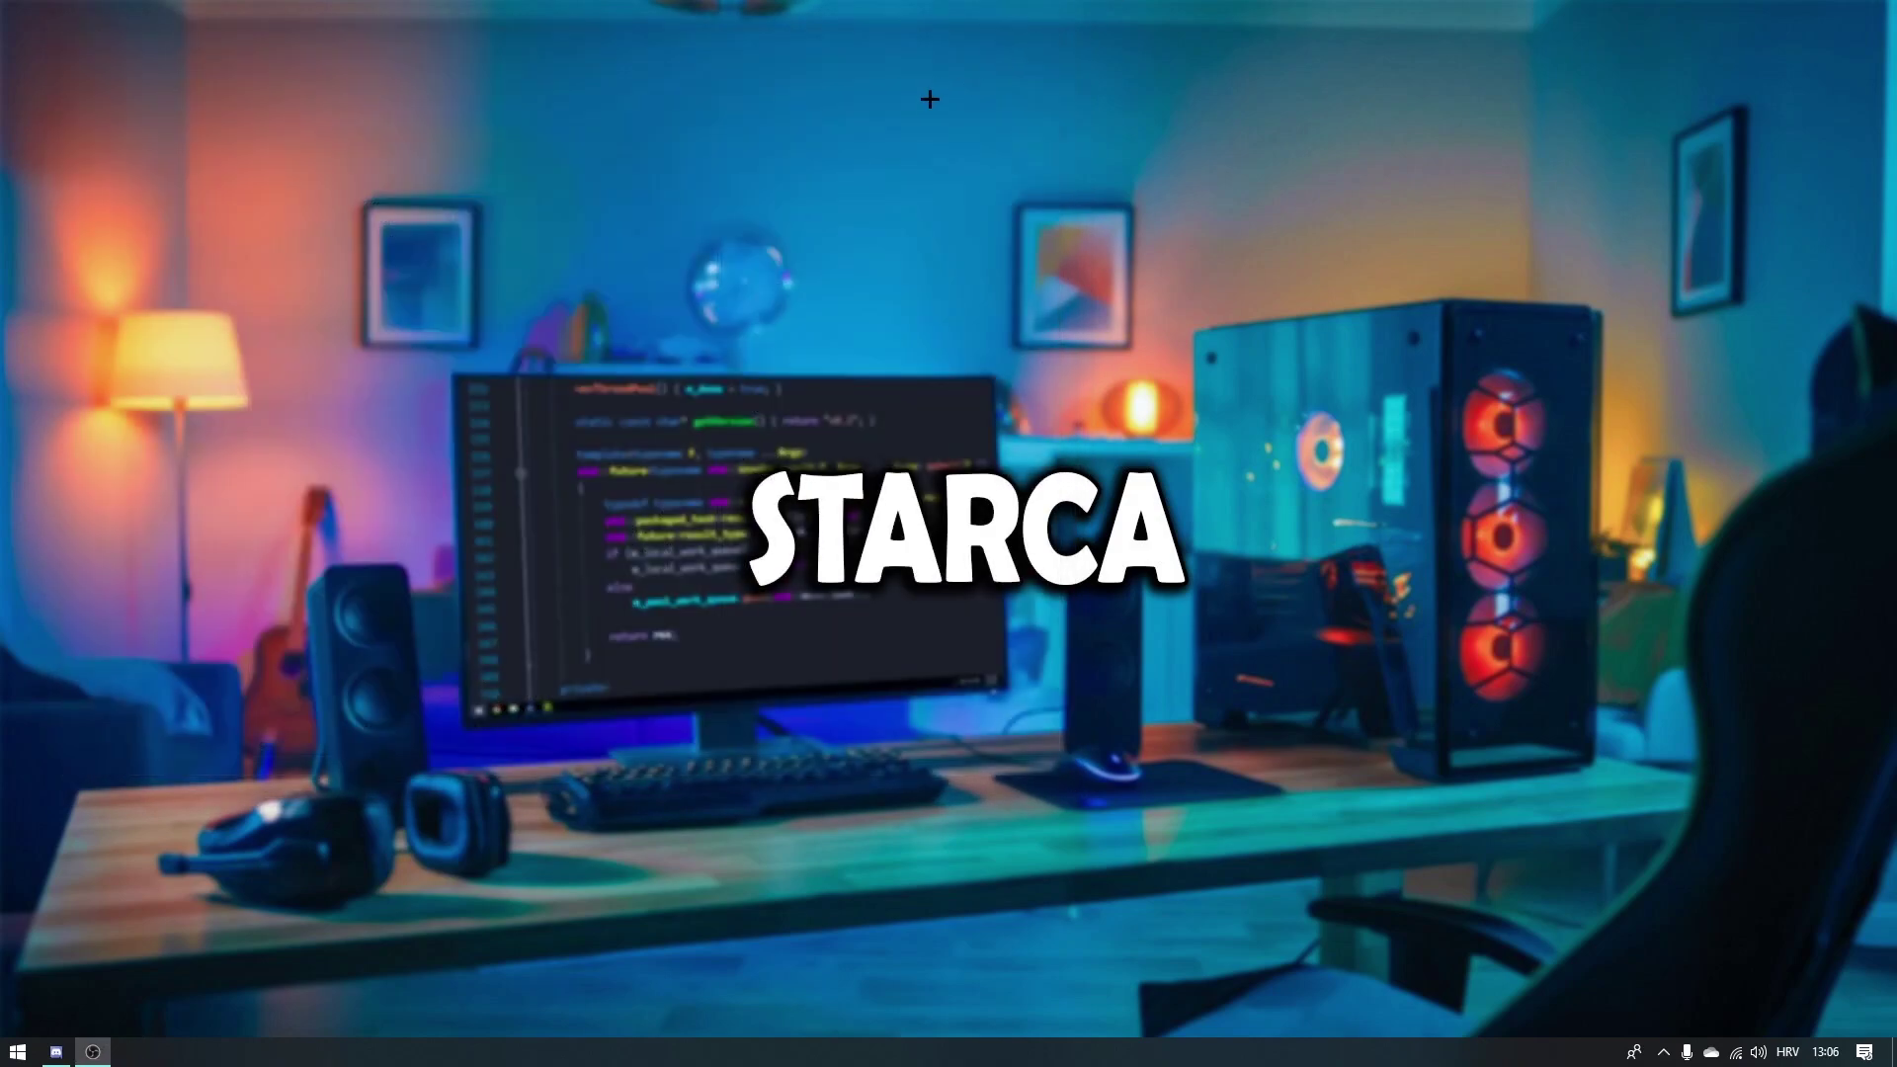
Step: Launch Chrome, search 'fivem server list', and open the servers.fivem.net search box
left_click(18, 1051)
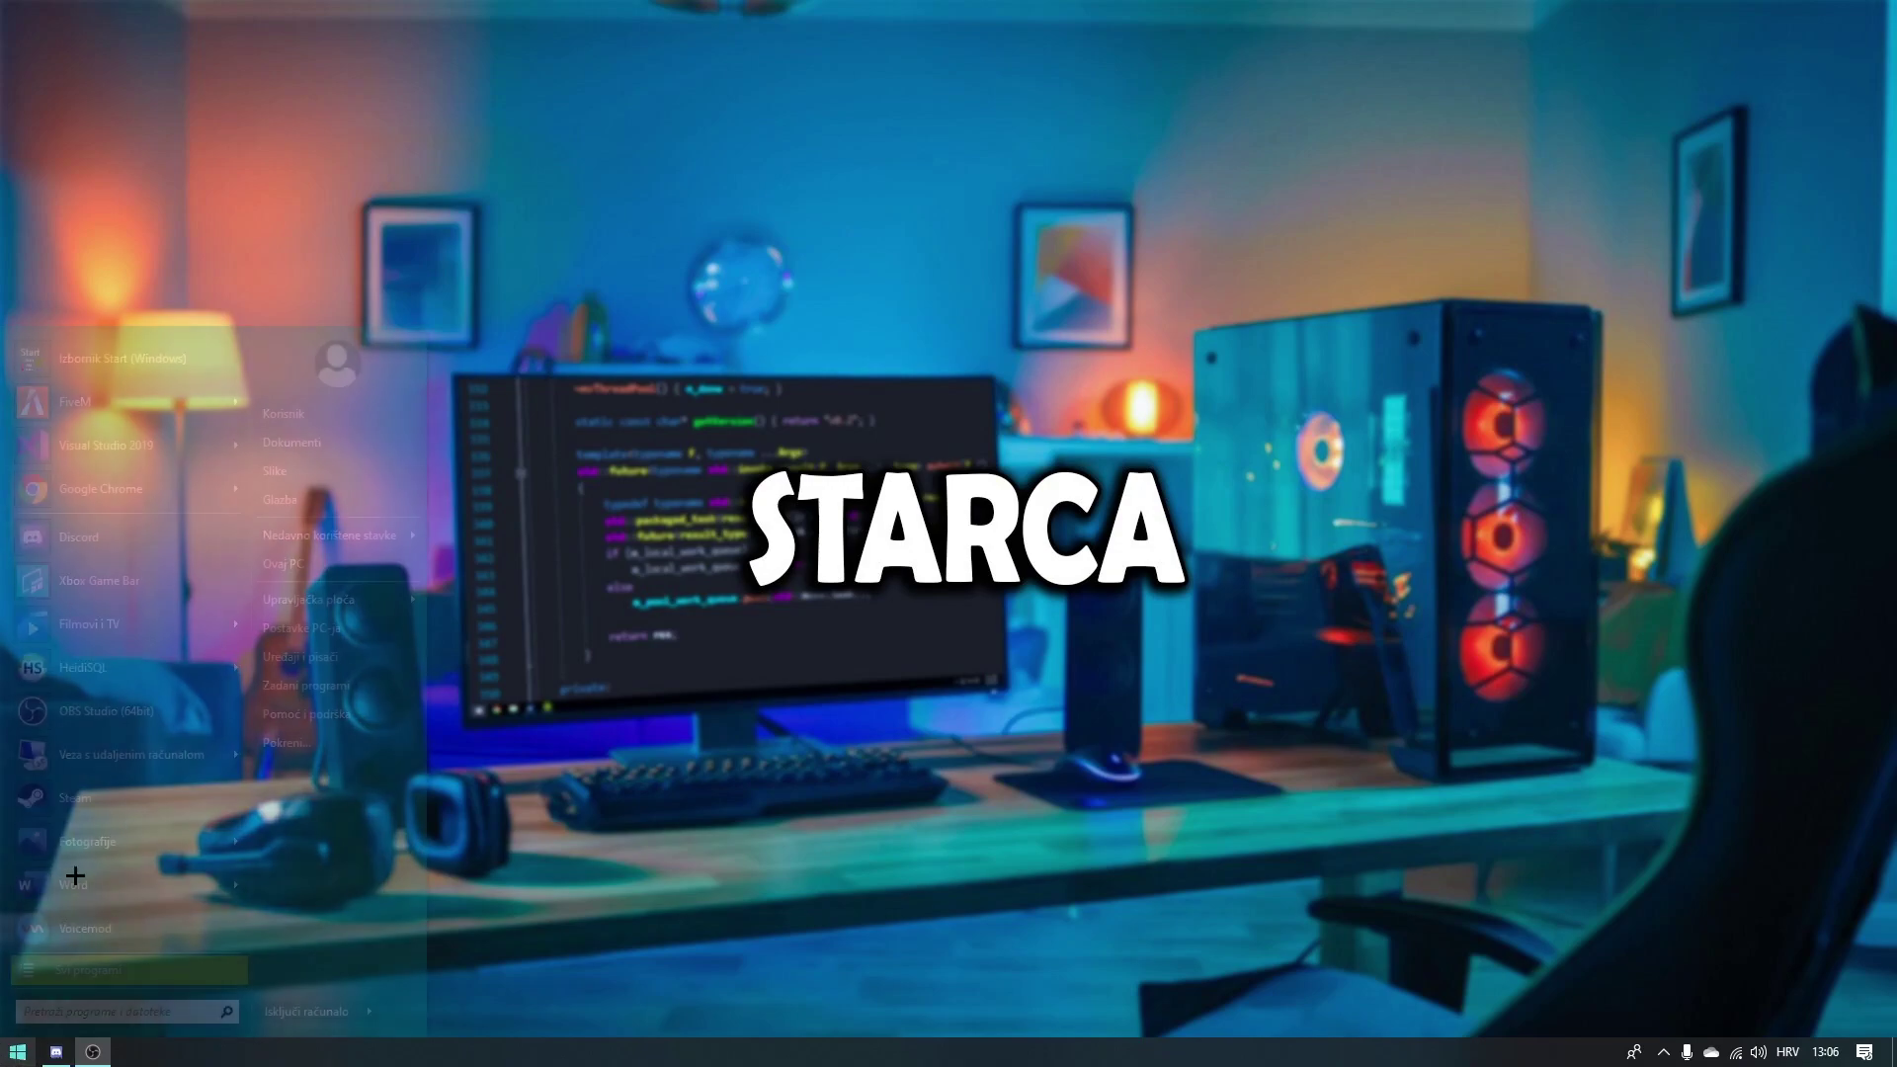
left_click(65, 503)
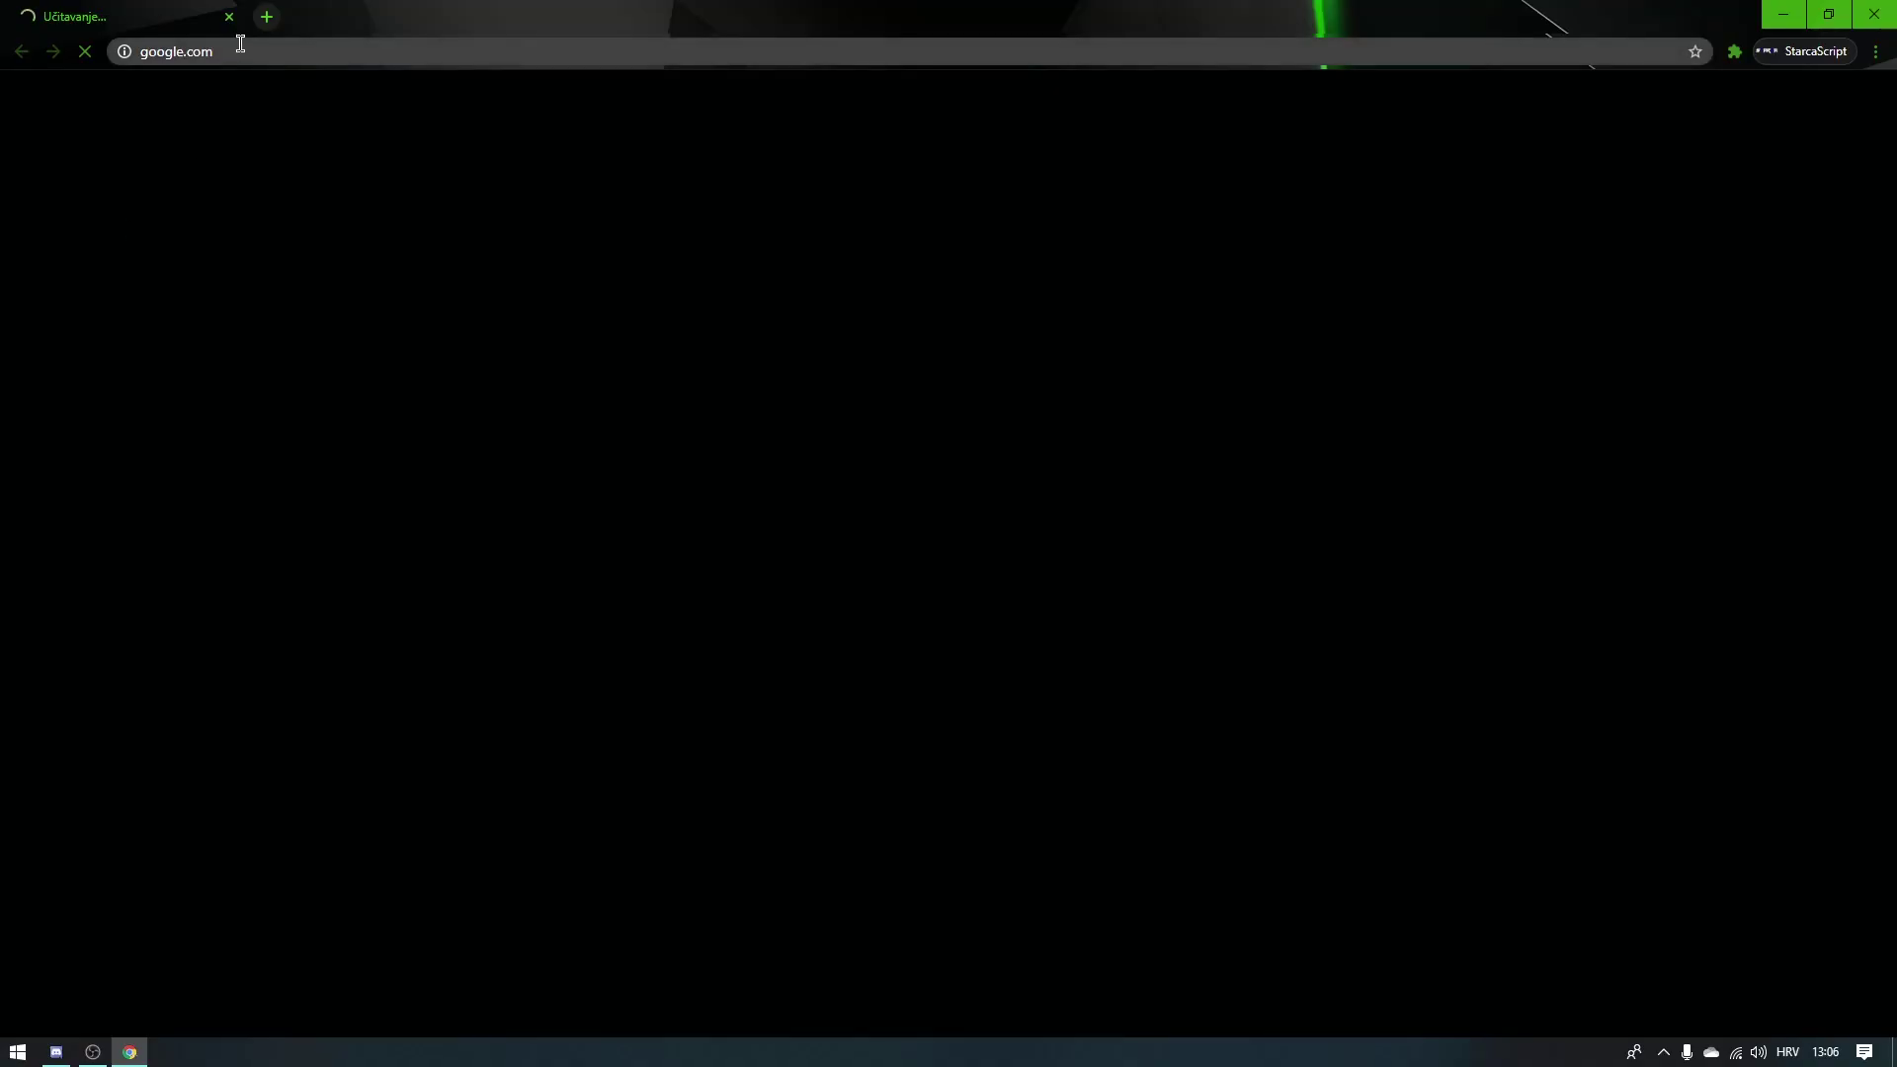
left_click(238, 46)
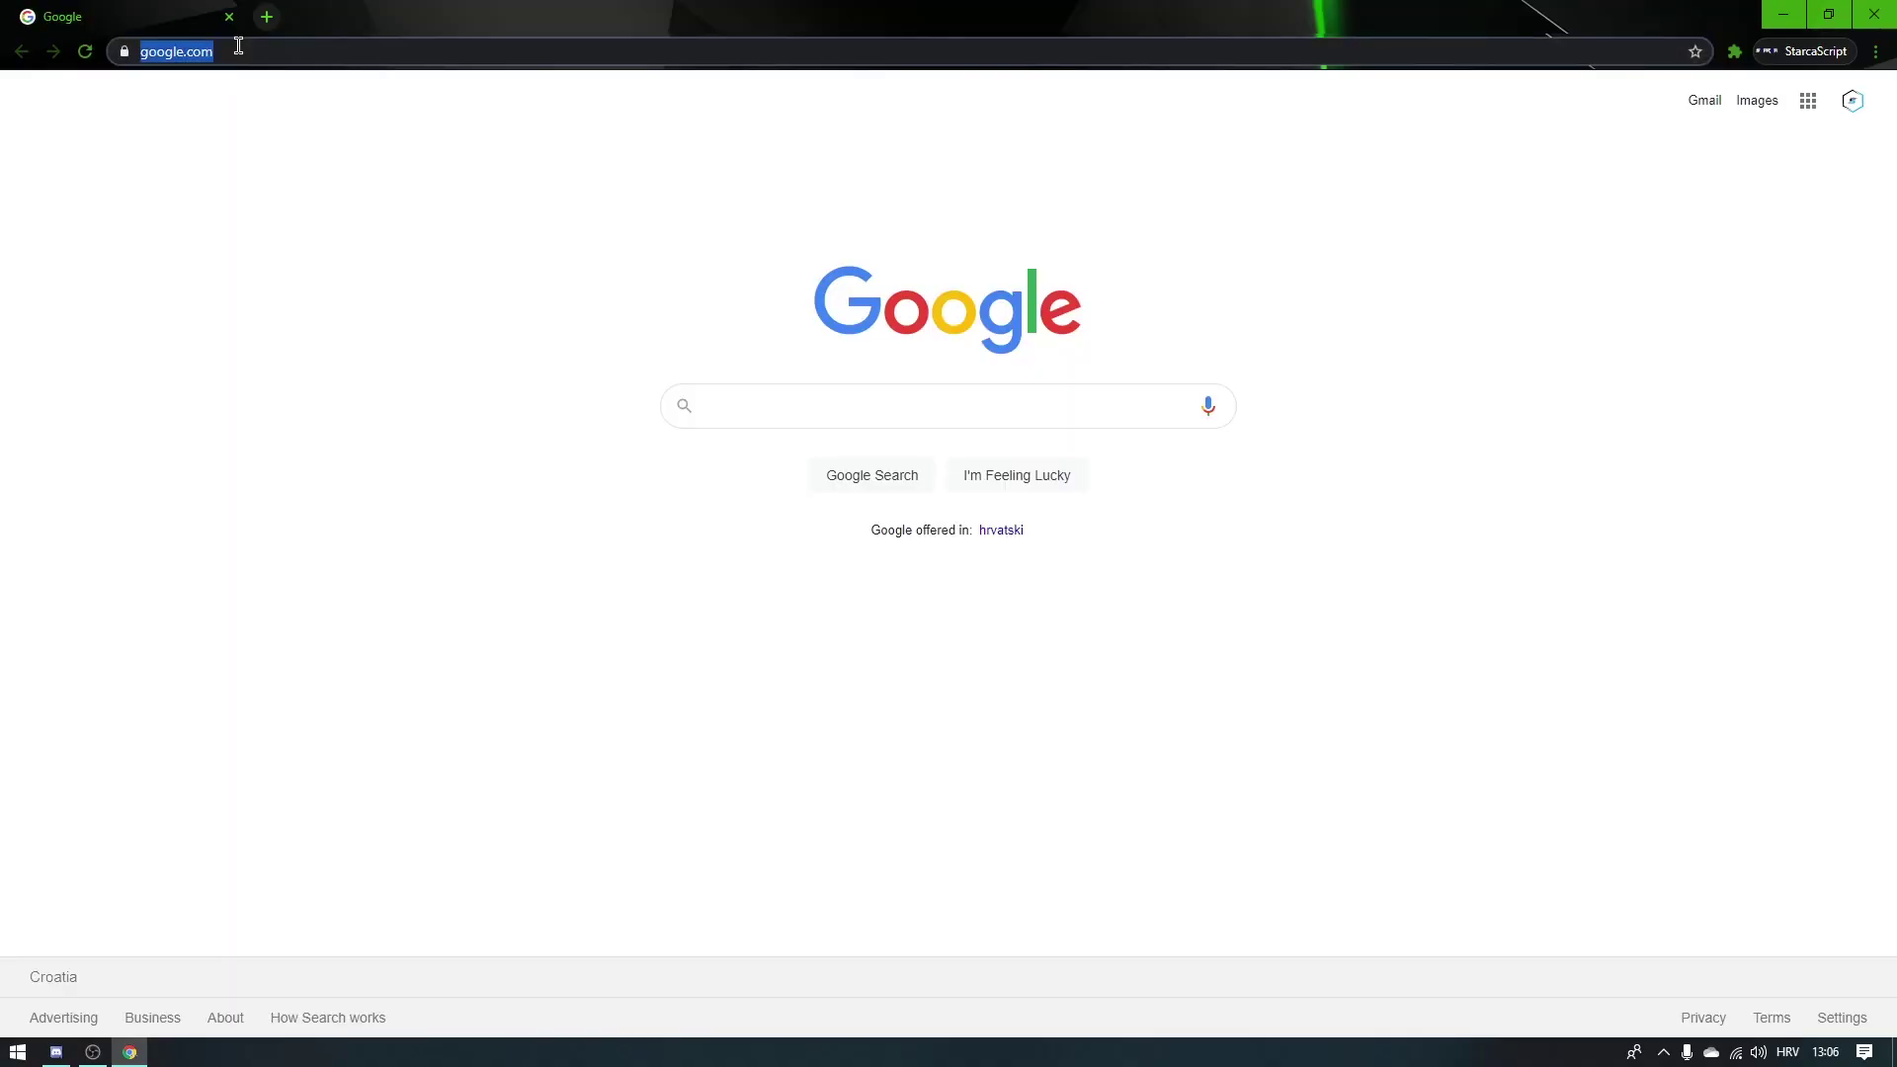
type("fivem server list")
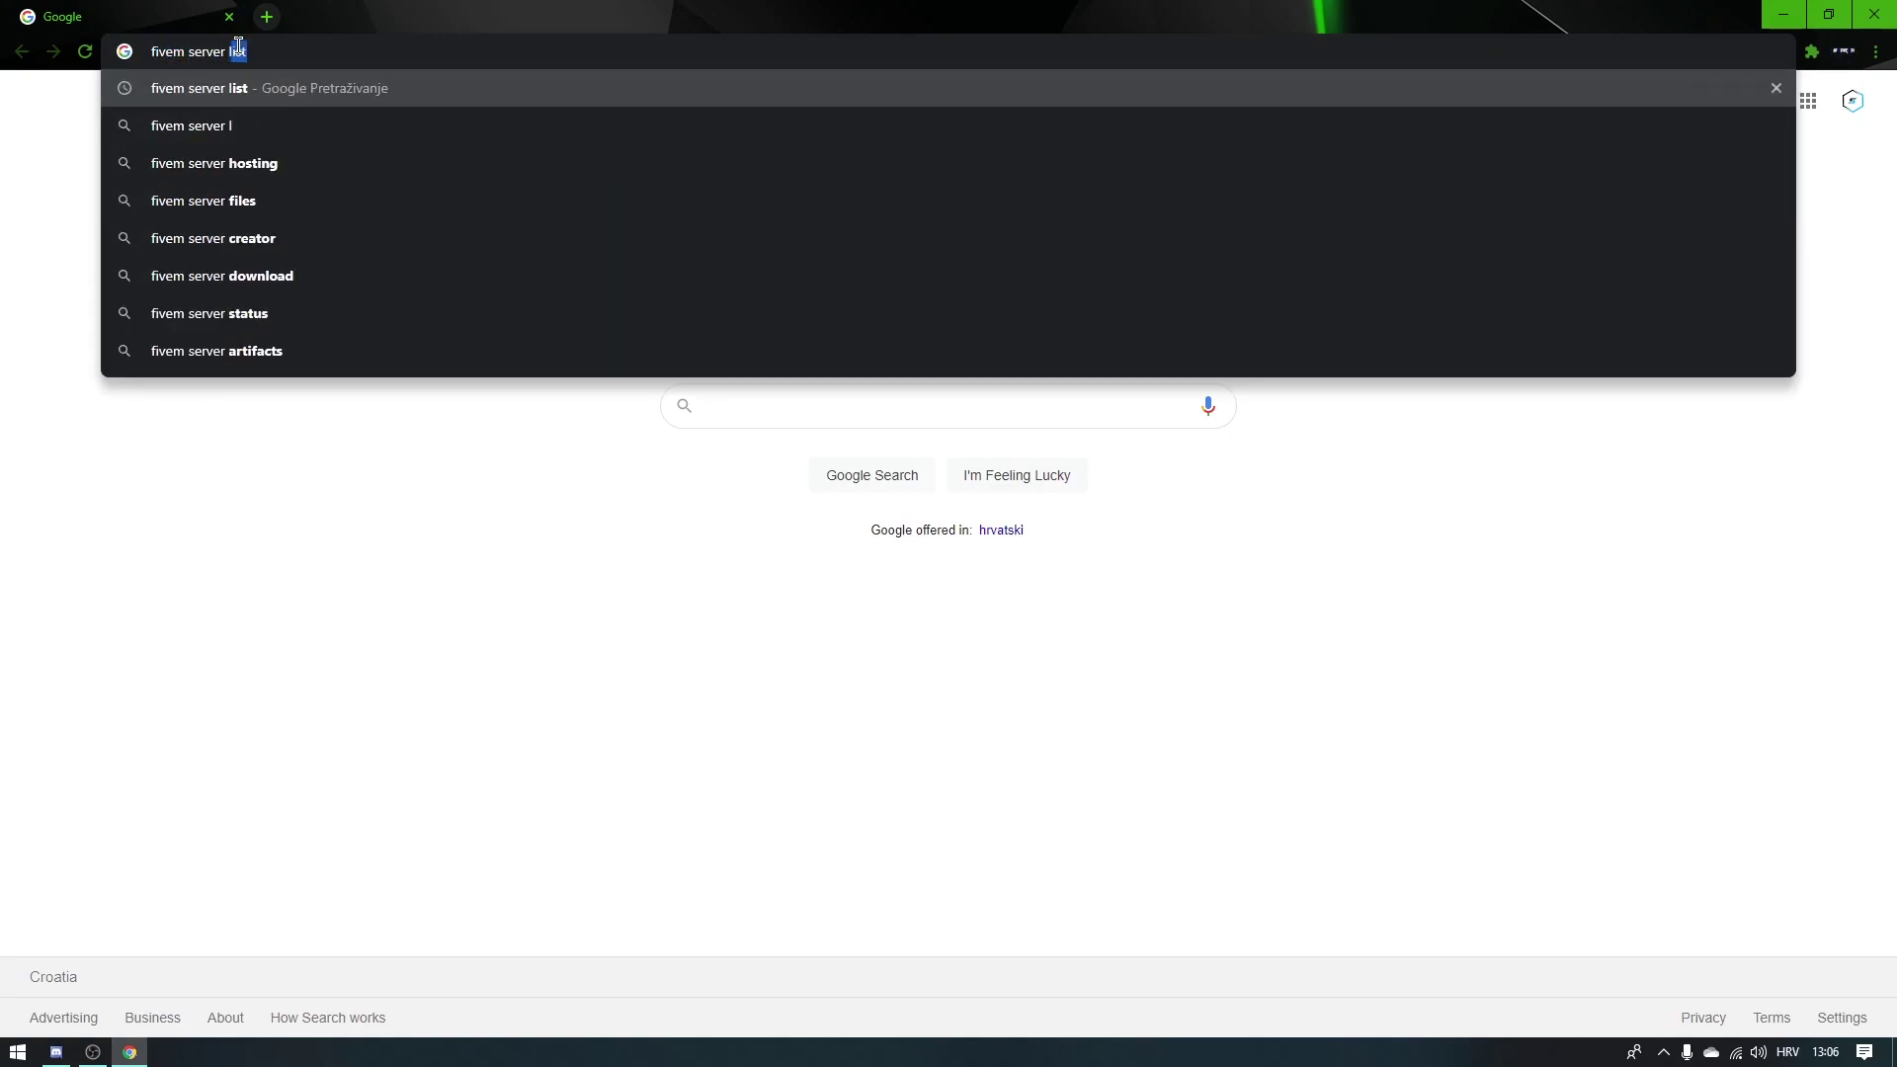
key("Return")
left_click(299, 296)
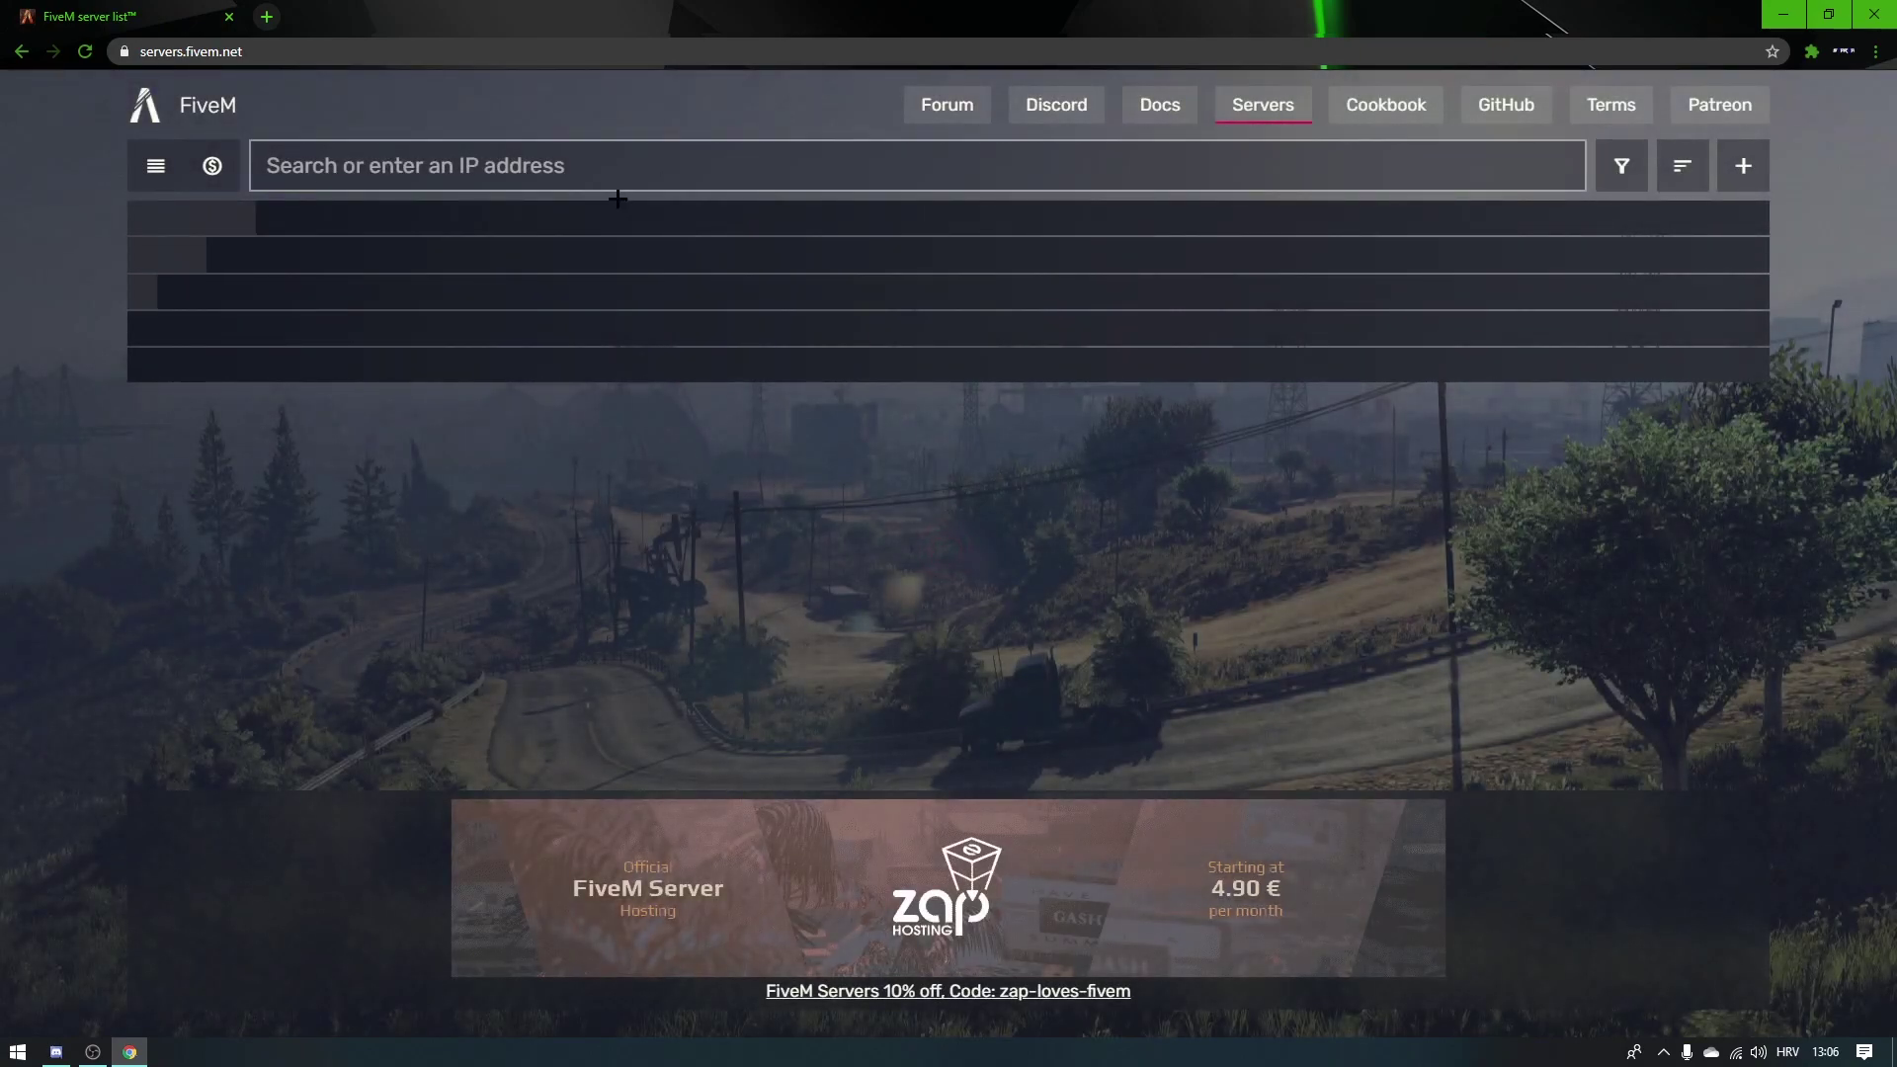
left_click(372, 176)
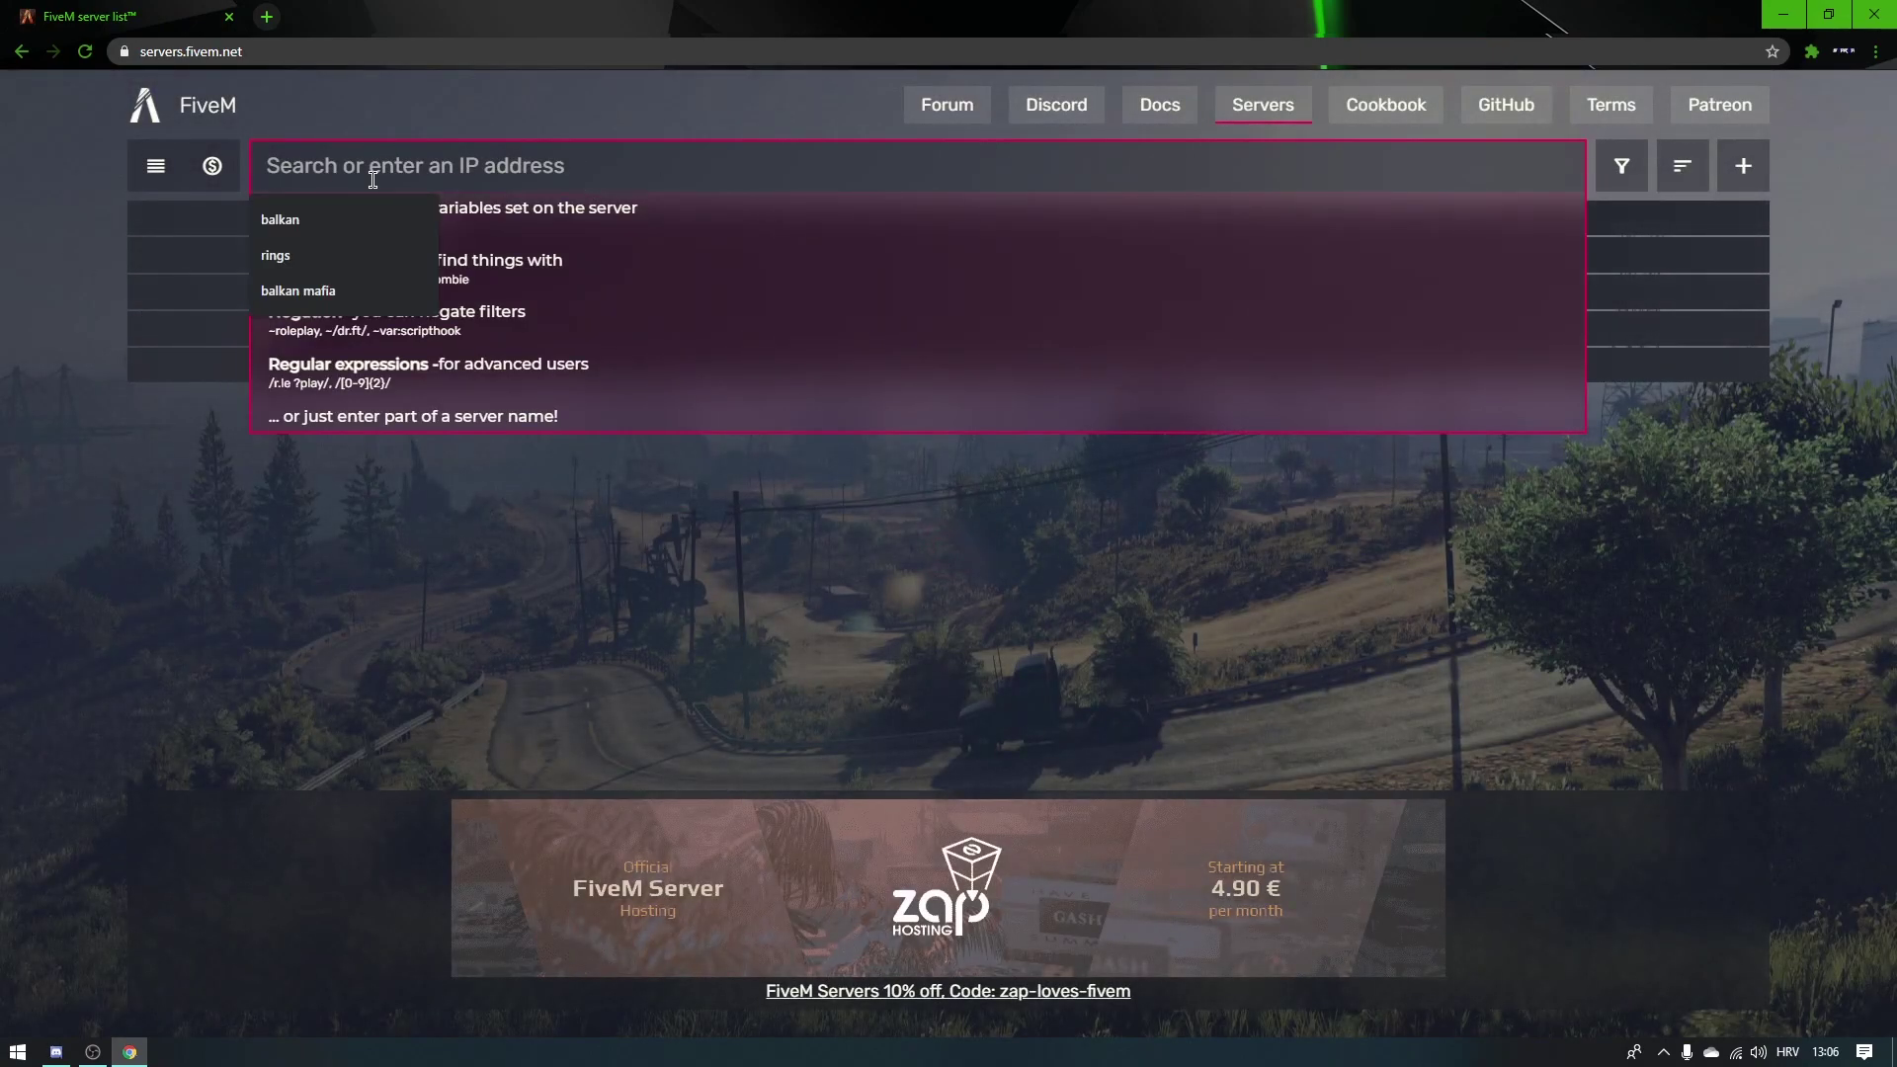